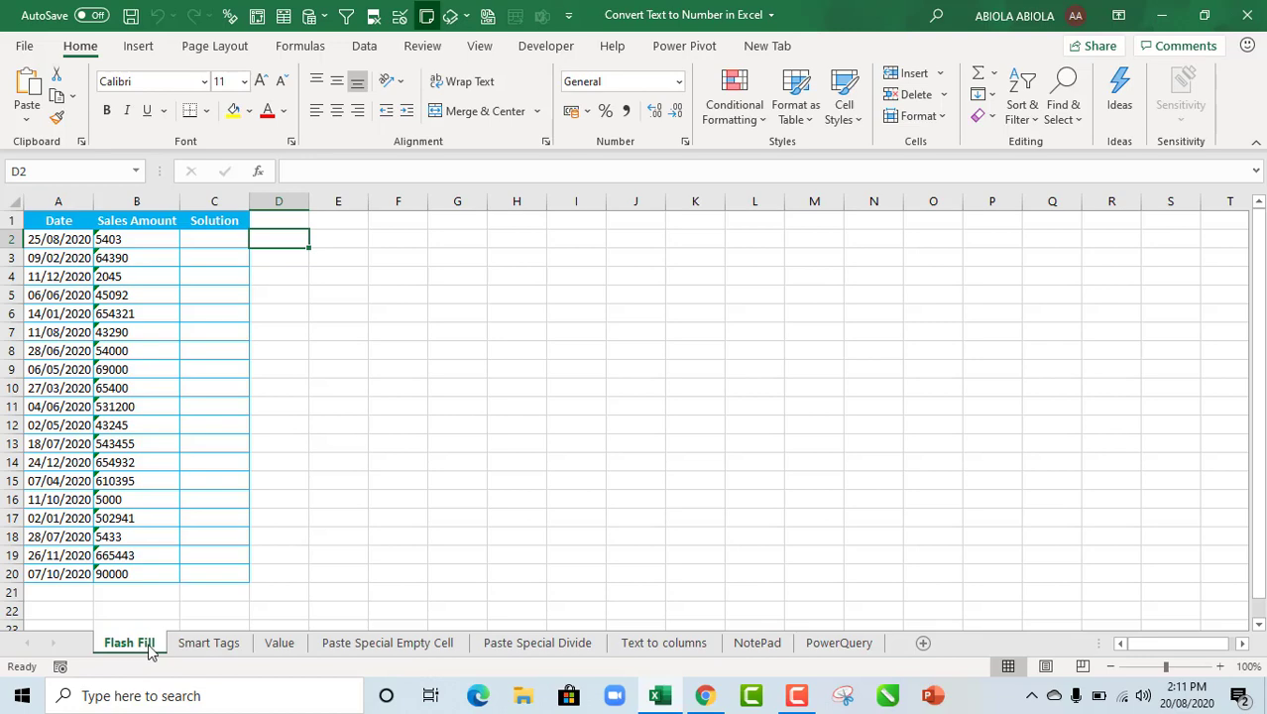
Step: Look through each method sheet, Smart Tags to PowerQuery, then return to Flash Fill
left_click(189, 645)
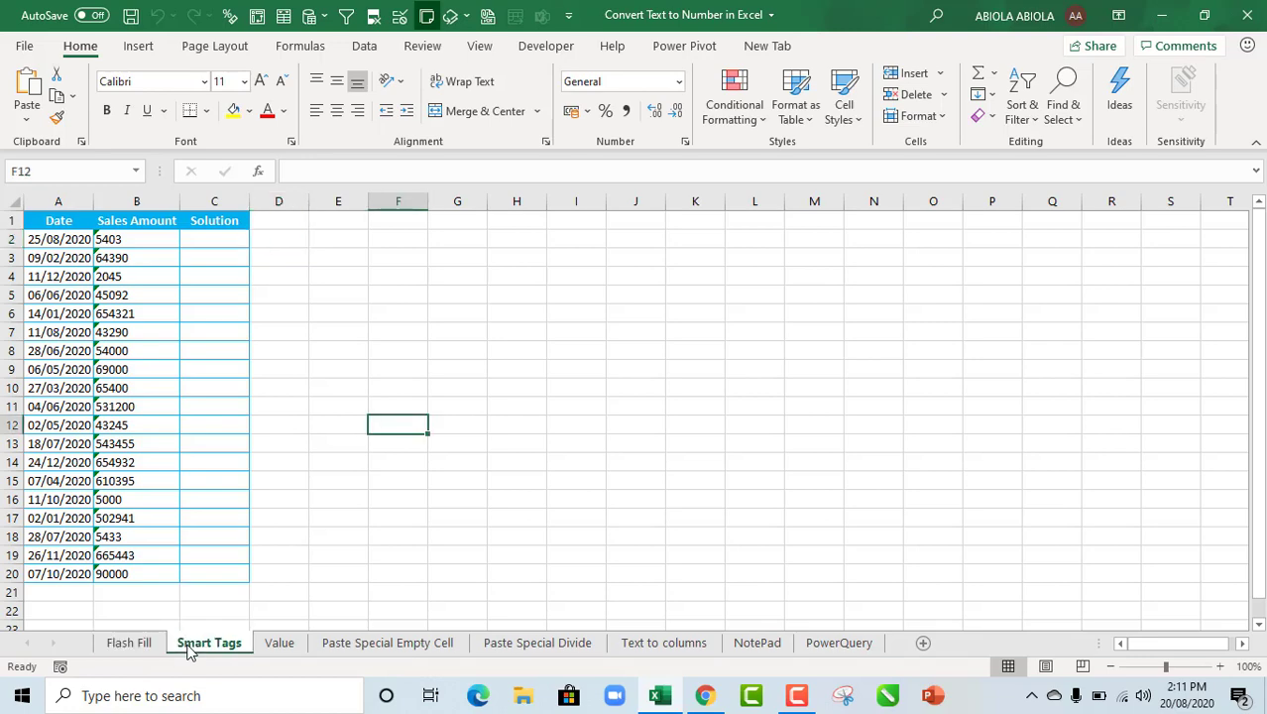
left_click(288, 645)
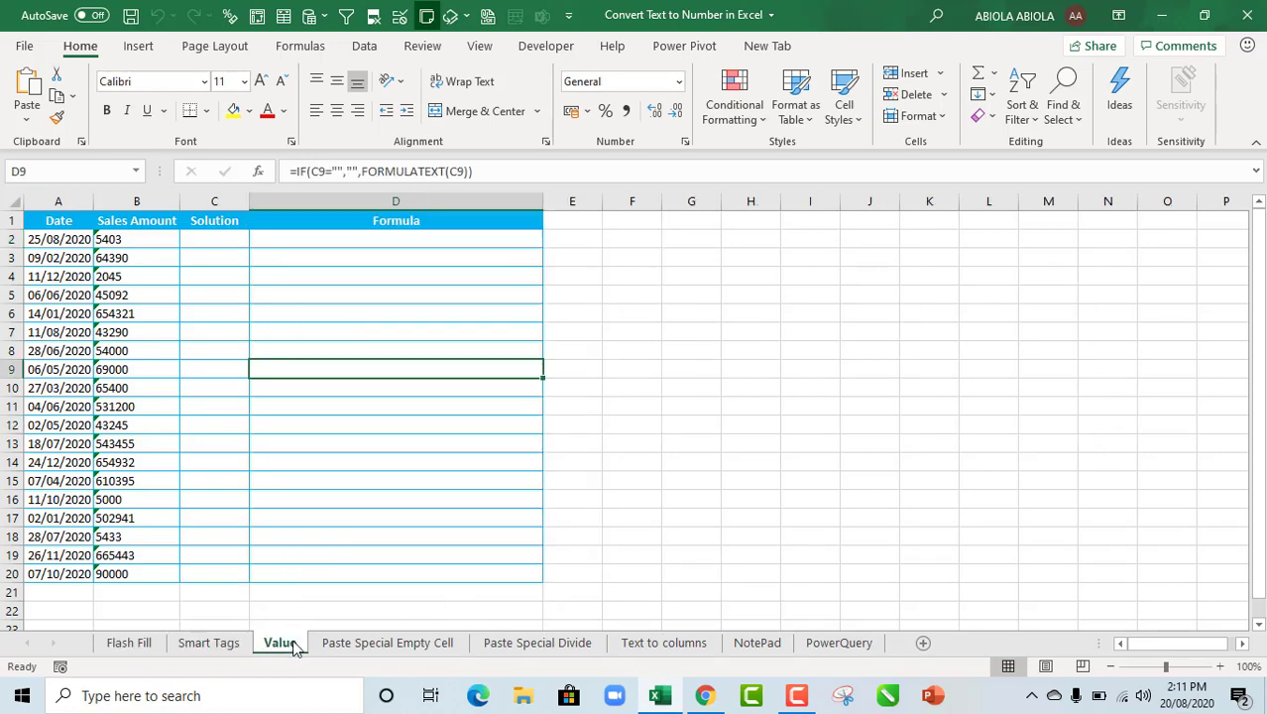
left_click(417, 646)
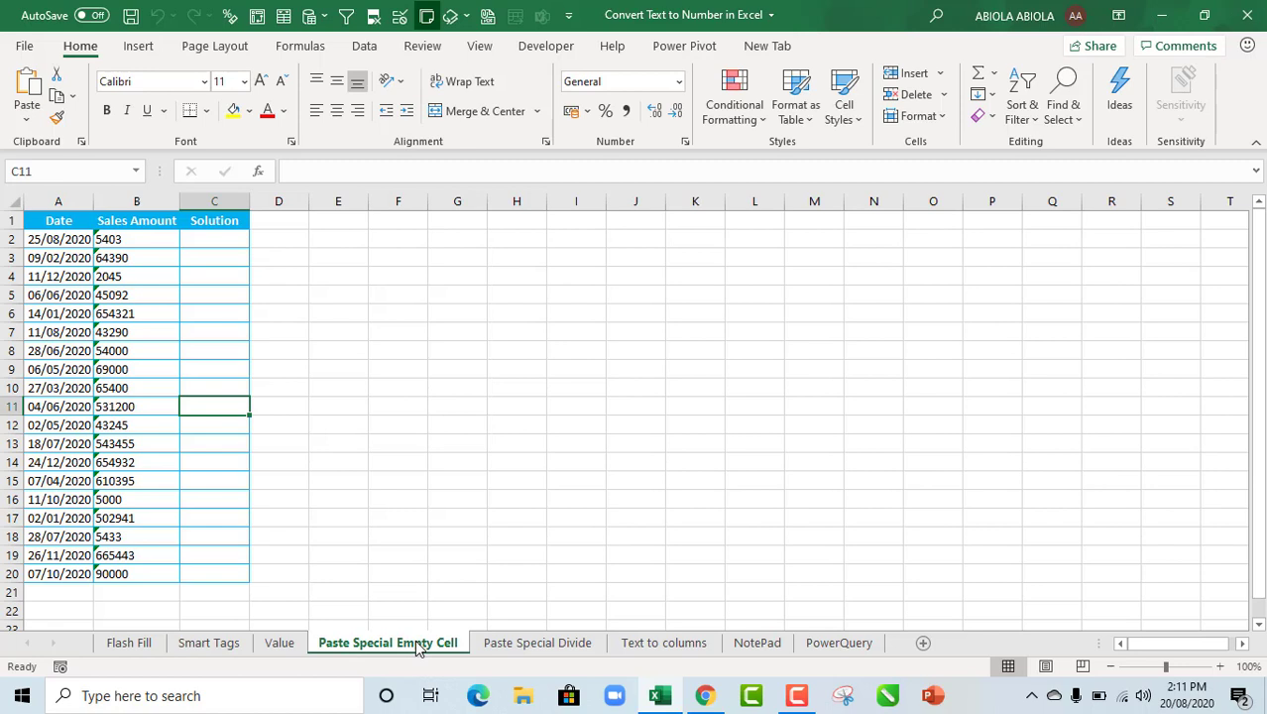
left_click(559, 646)
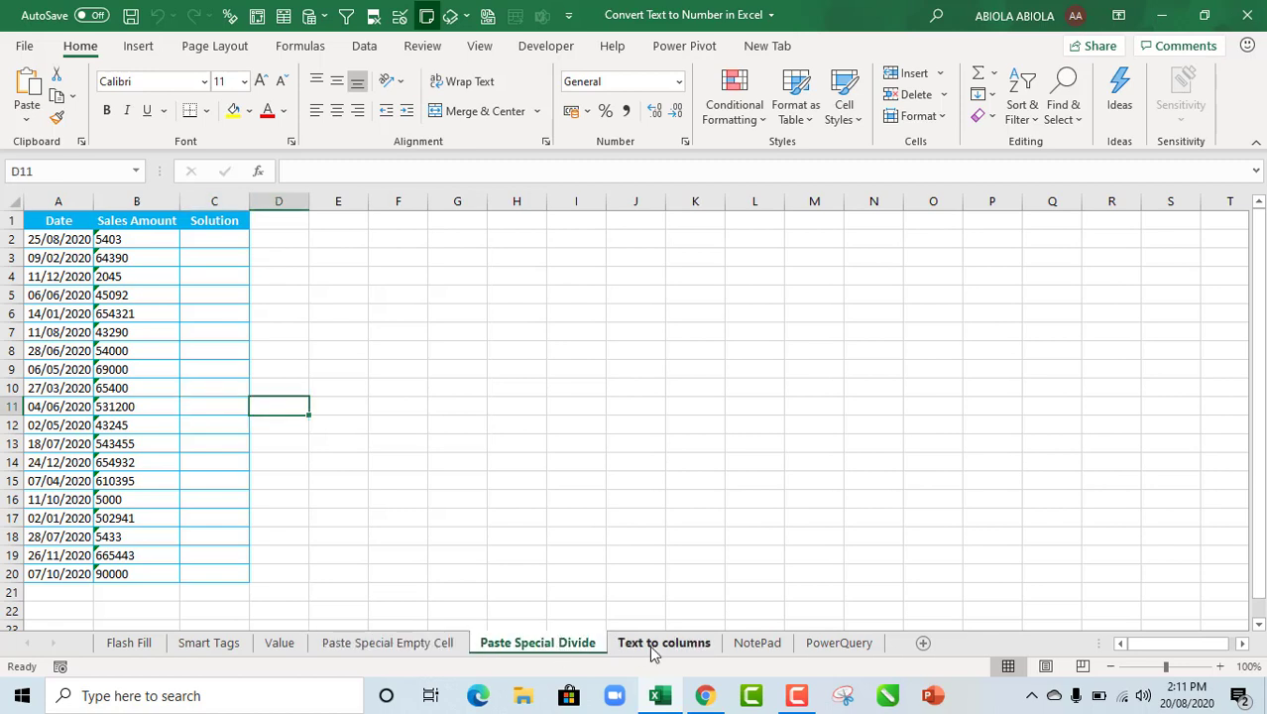
left_click(661, 647)
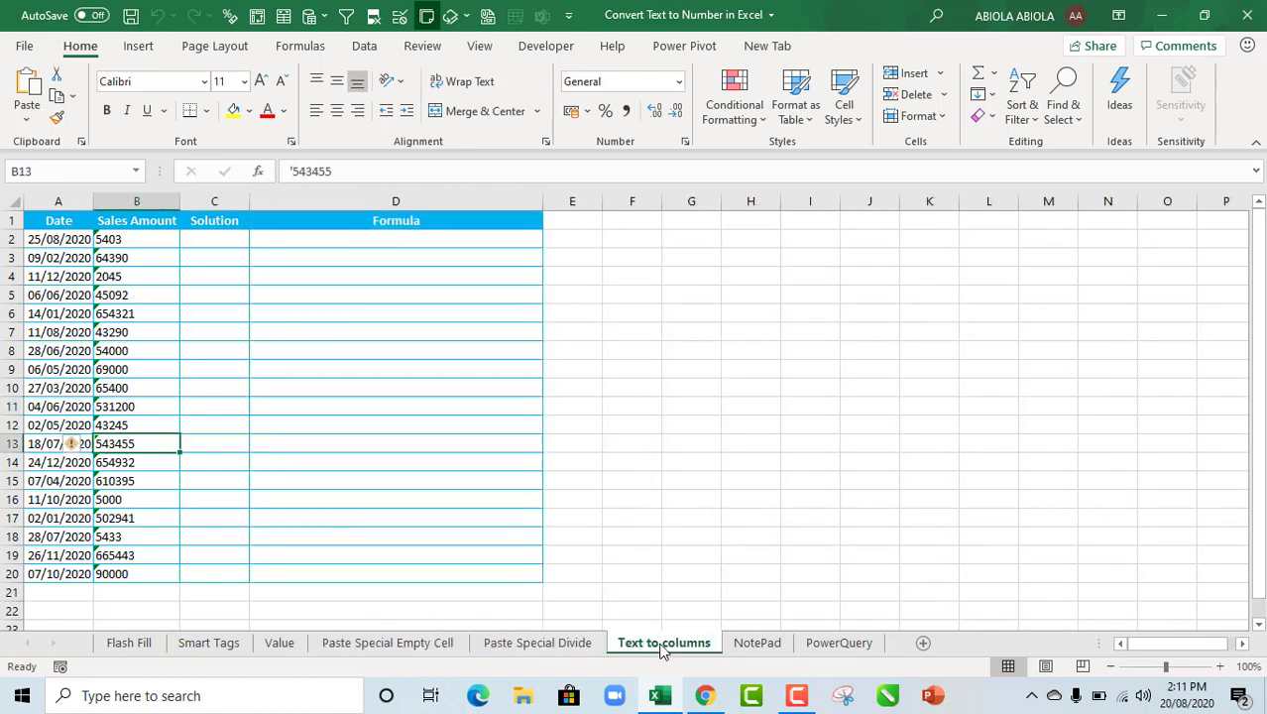
left_click(751, 646)
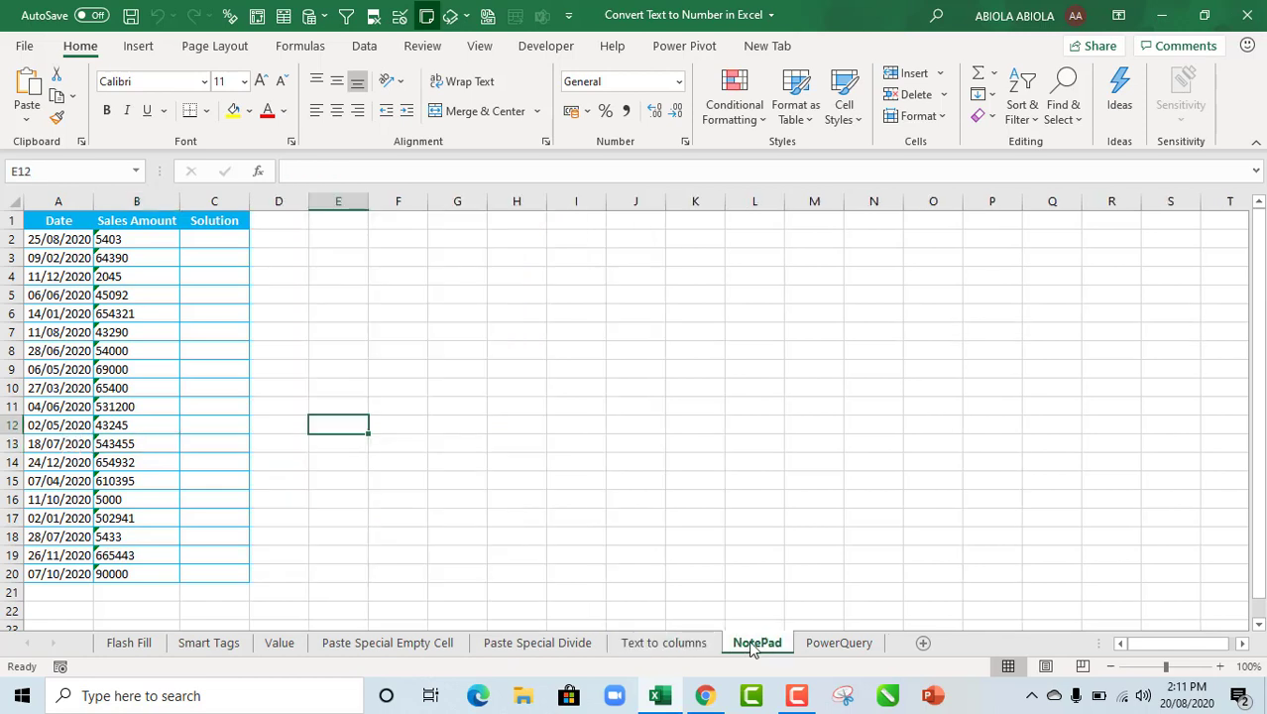
left_click(821, 647)
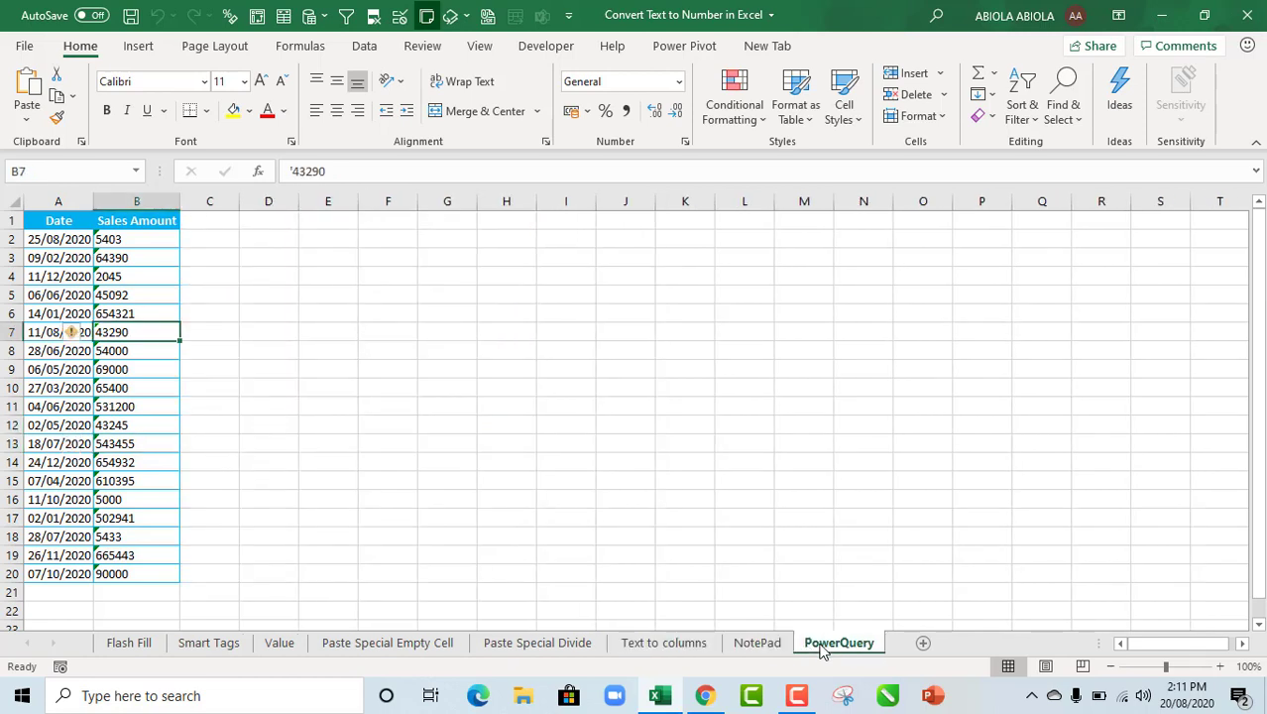
left_click(131, 644)
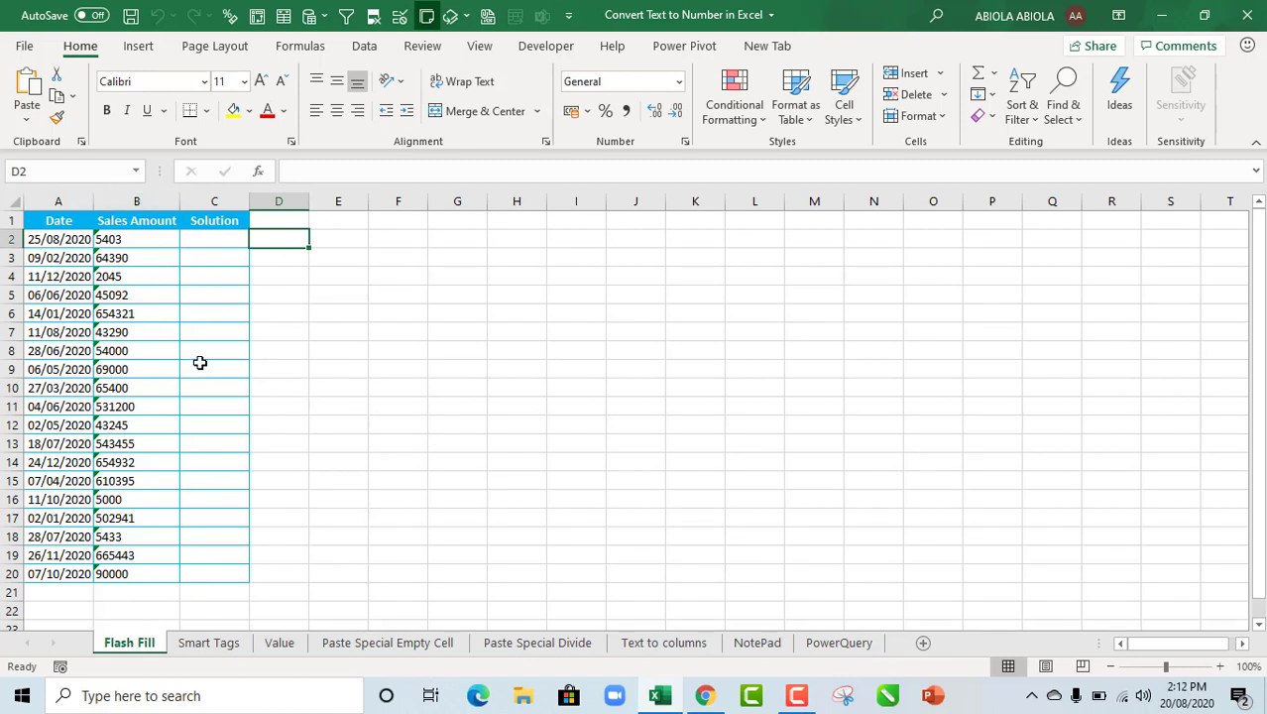
Step: Enter =ISNUMBER(B2) in D2 and extend it down column D, returning FALSE for the amounts
left_click_drag(129, 240, 133, 556)
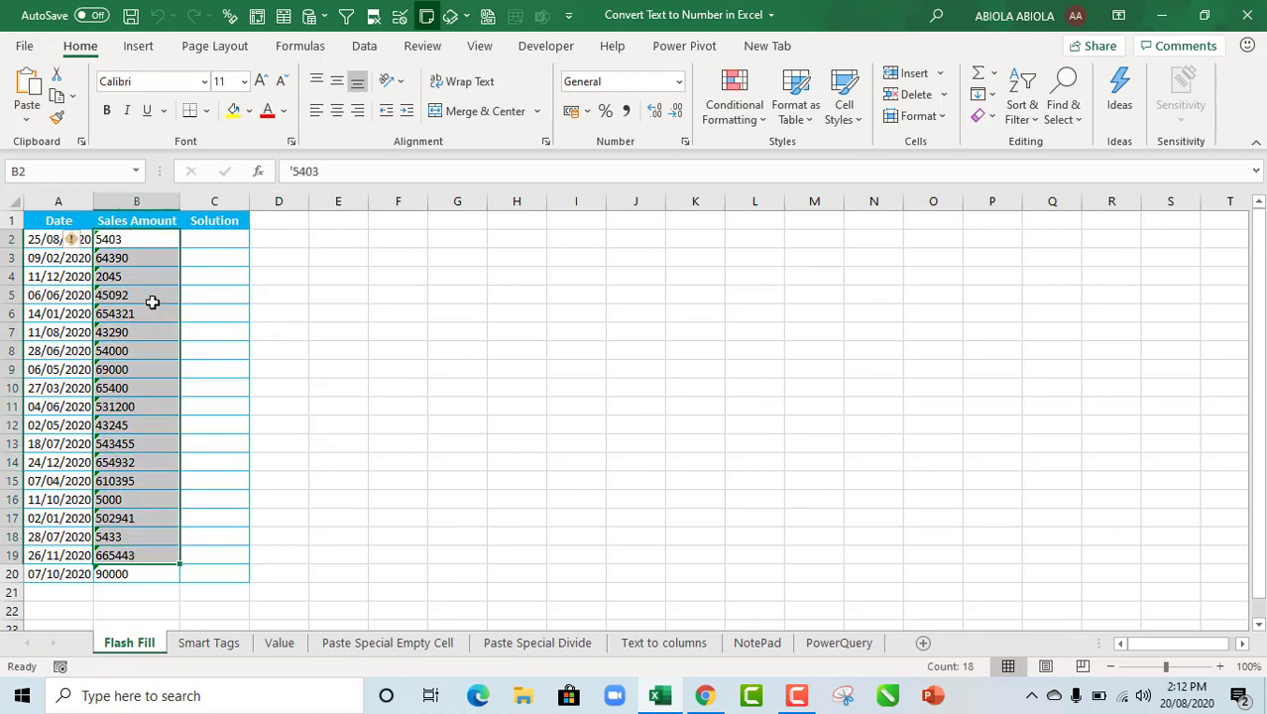
left_click(277, 239)
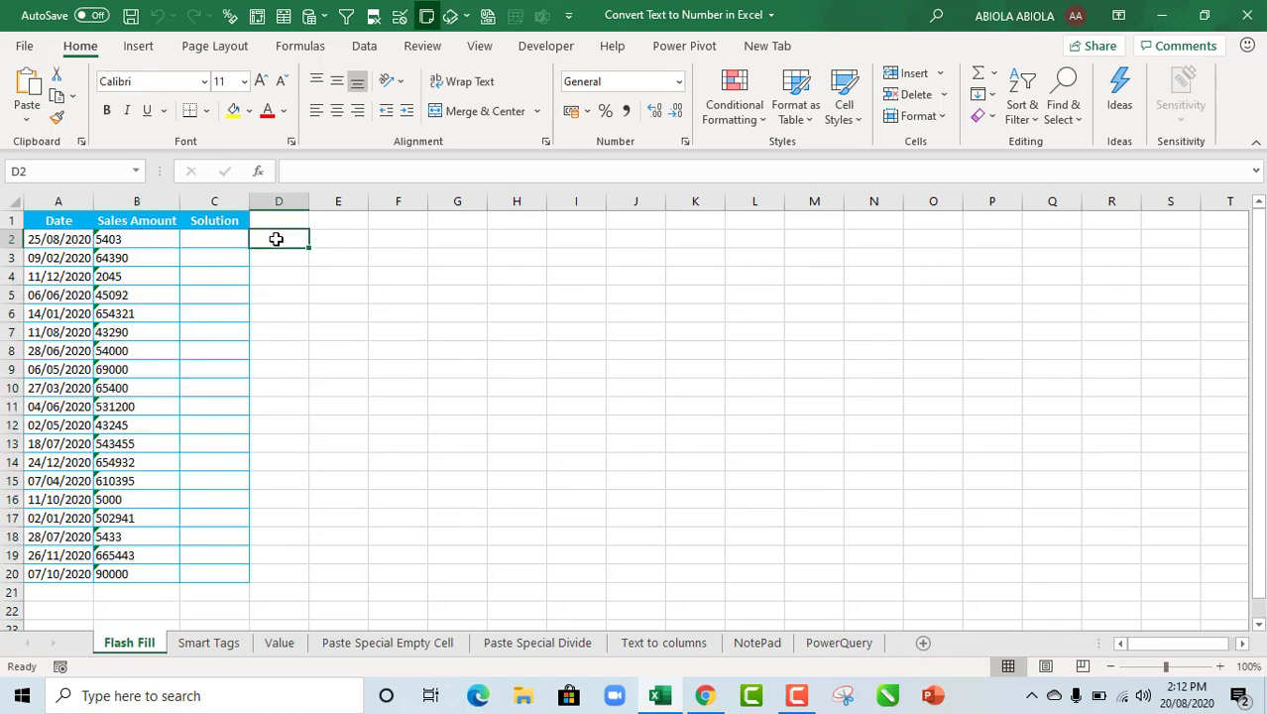
type("=isnu")
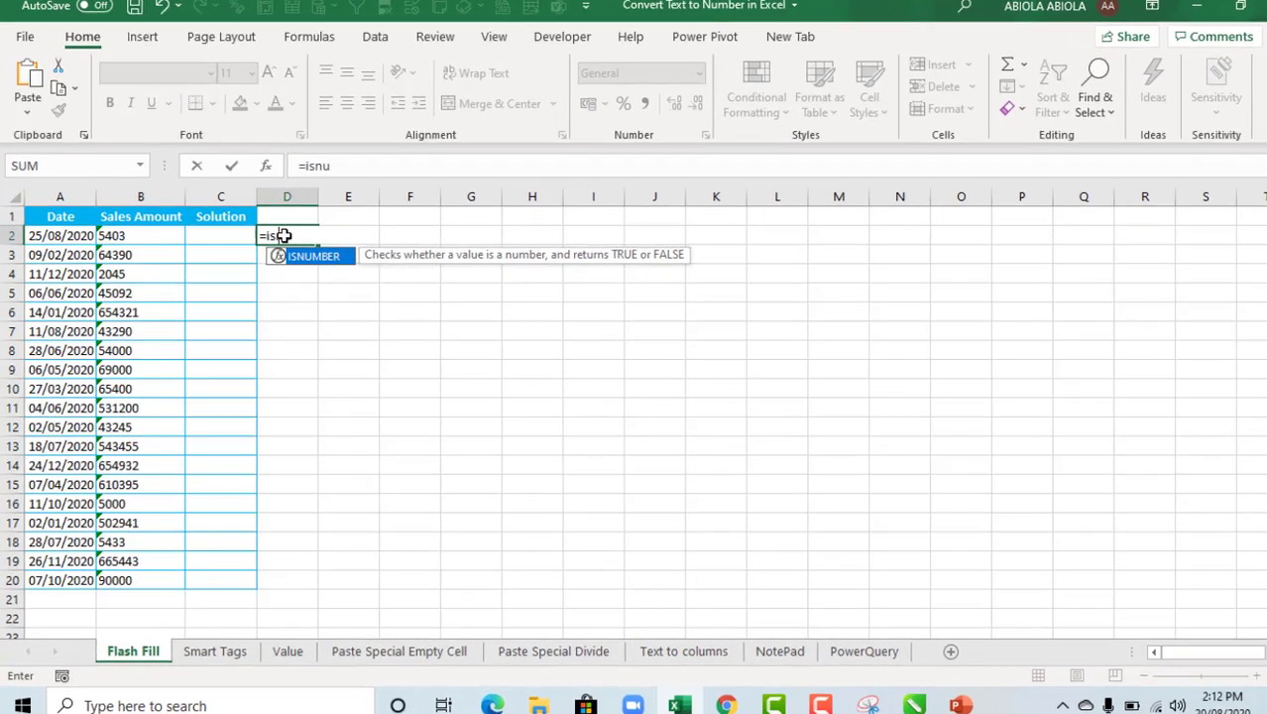
key("Tab")
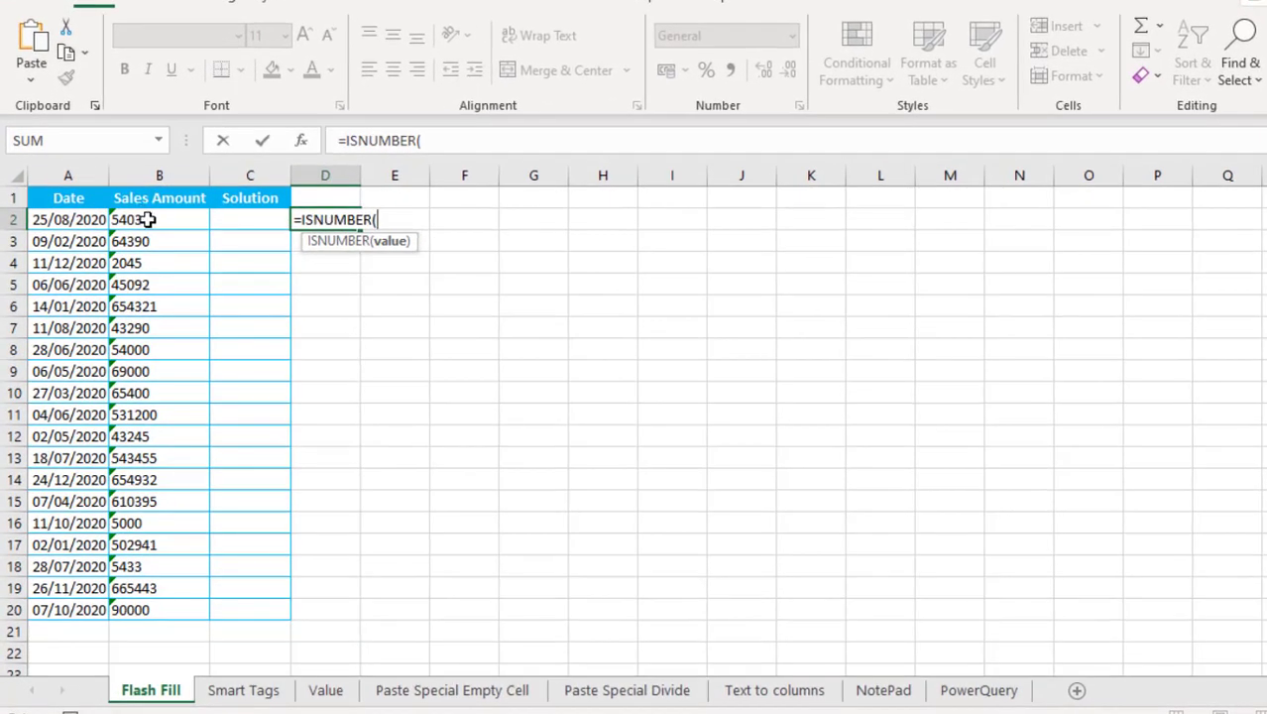
left_click(147, 219)
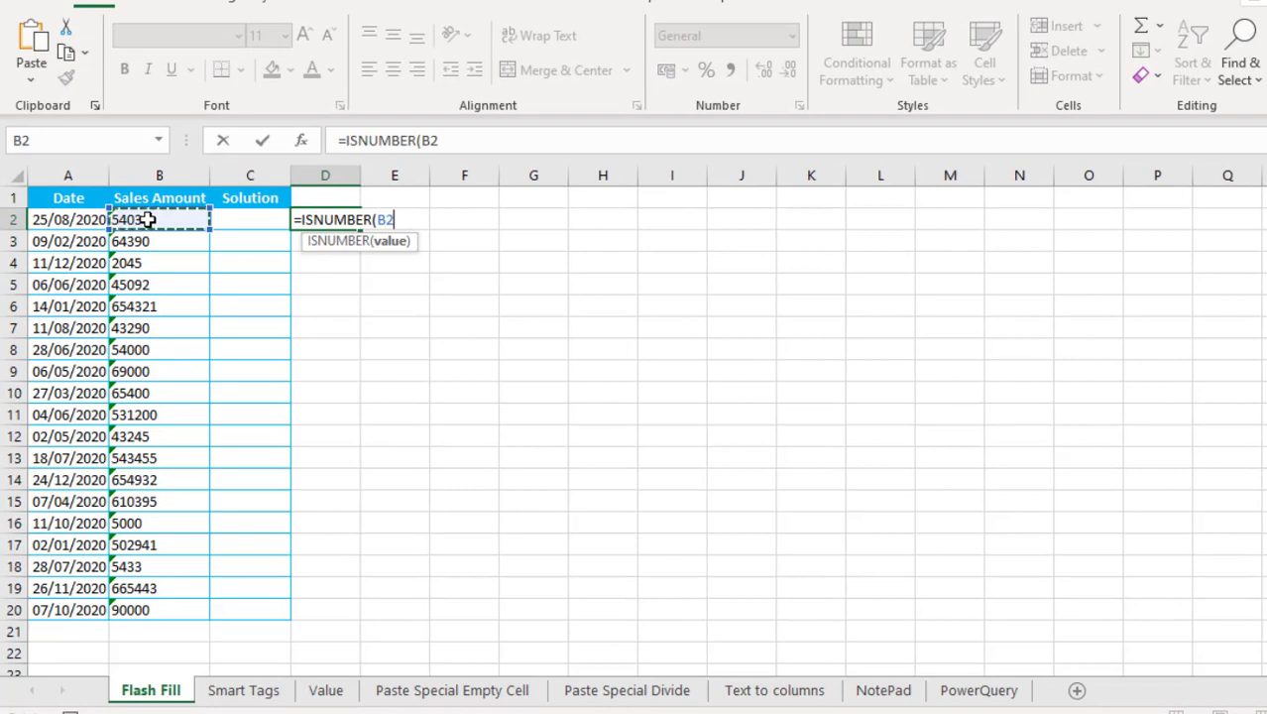
type(")")
key("ctrl+Return")
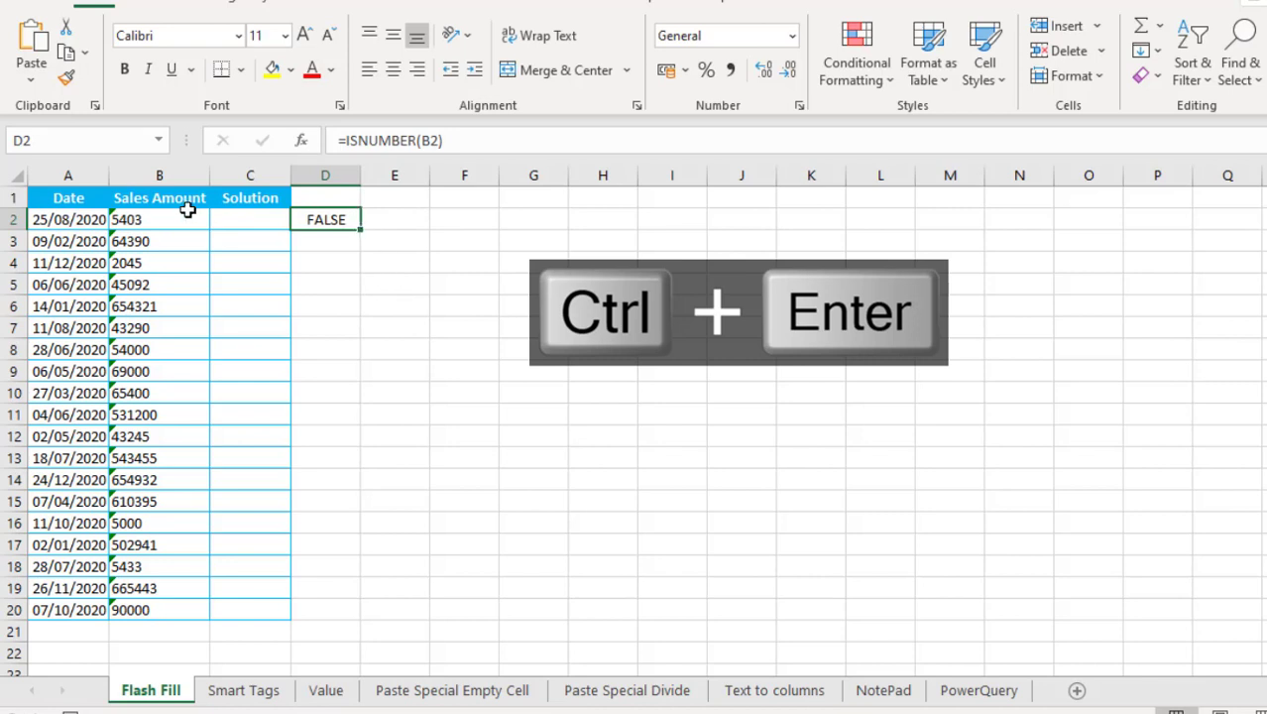
left_click_drag(359, 230, 379, 623)
left_click_drag(348, 200, 341, 226)
left_click(267, 220)
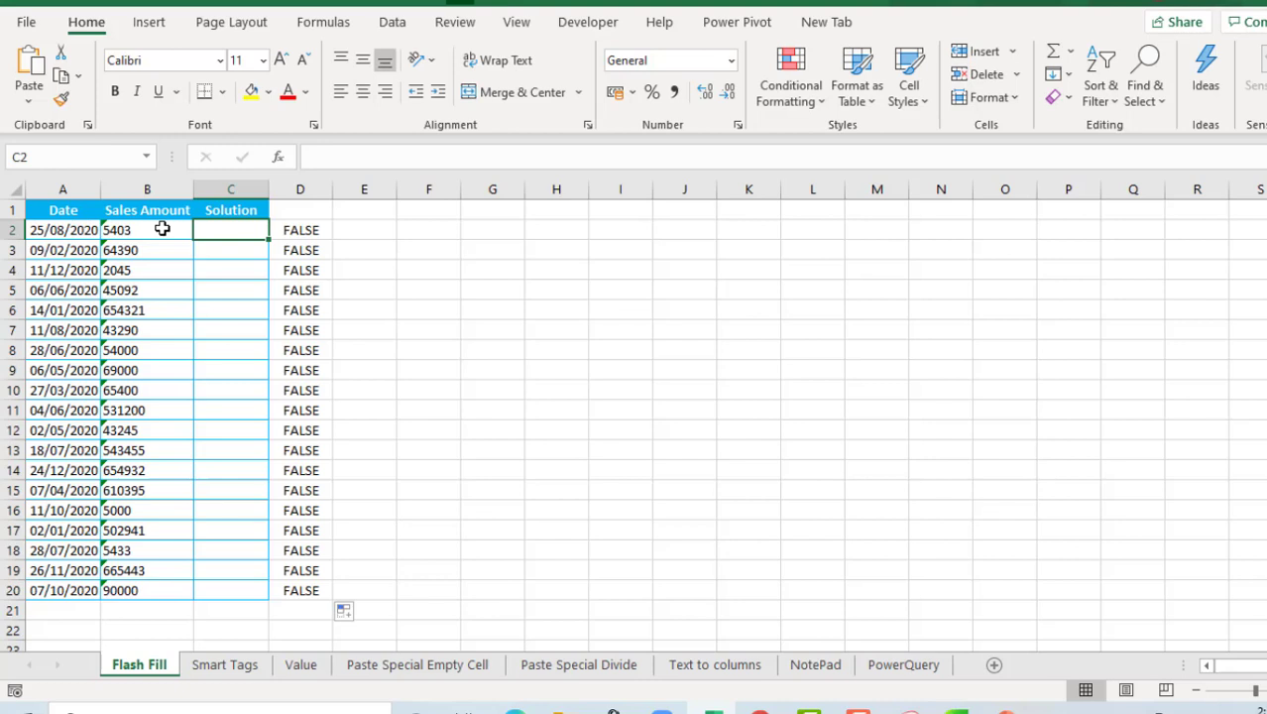
Step: Enter 5403 in C2 and Flash Fill (Ctrl+E) the rest of the Solution column
type("5403")
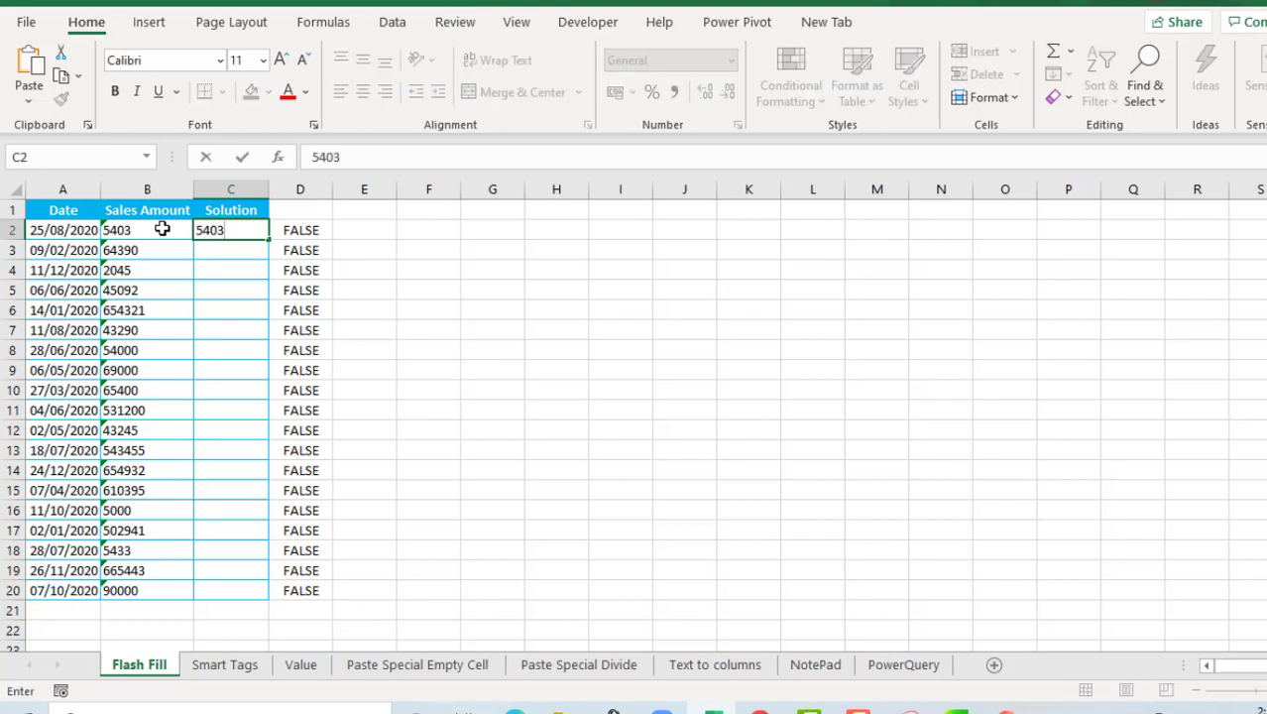
key("ctrl+Return")
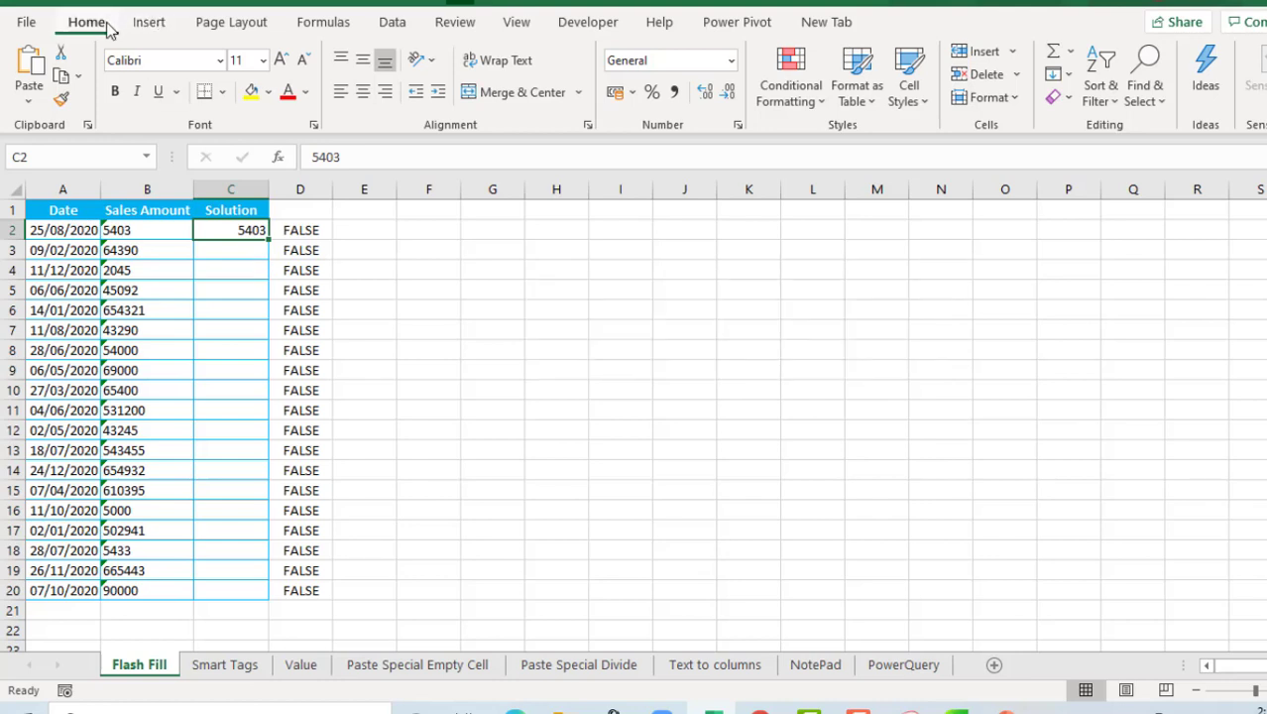
left_click(1069, 76)
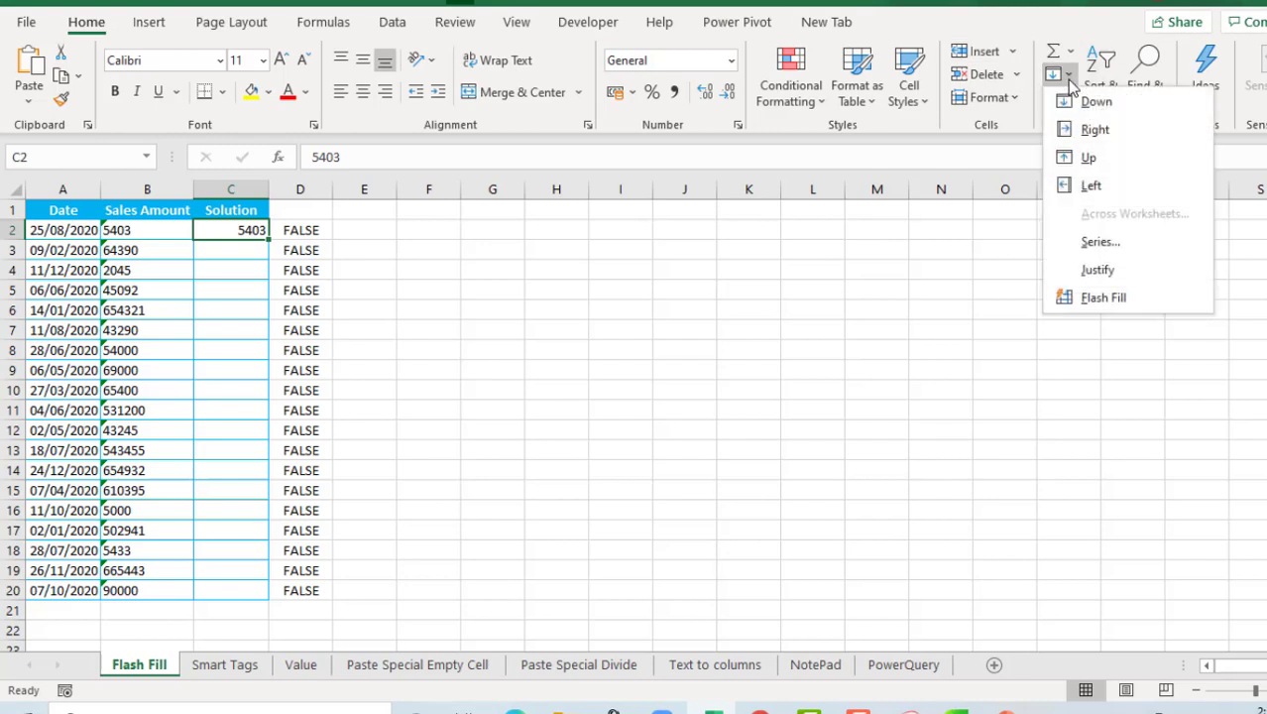
left_click(1111, 299)
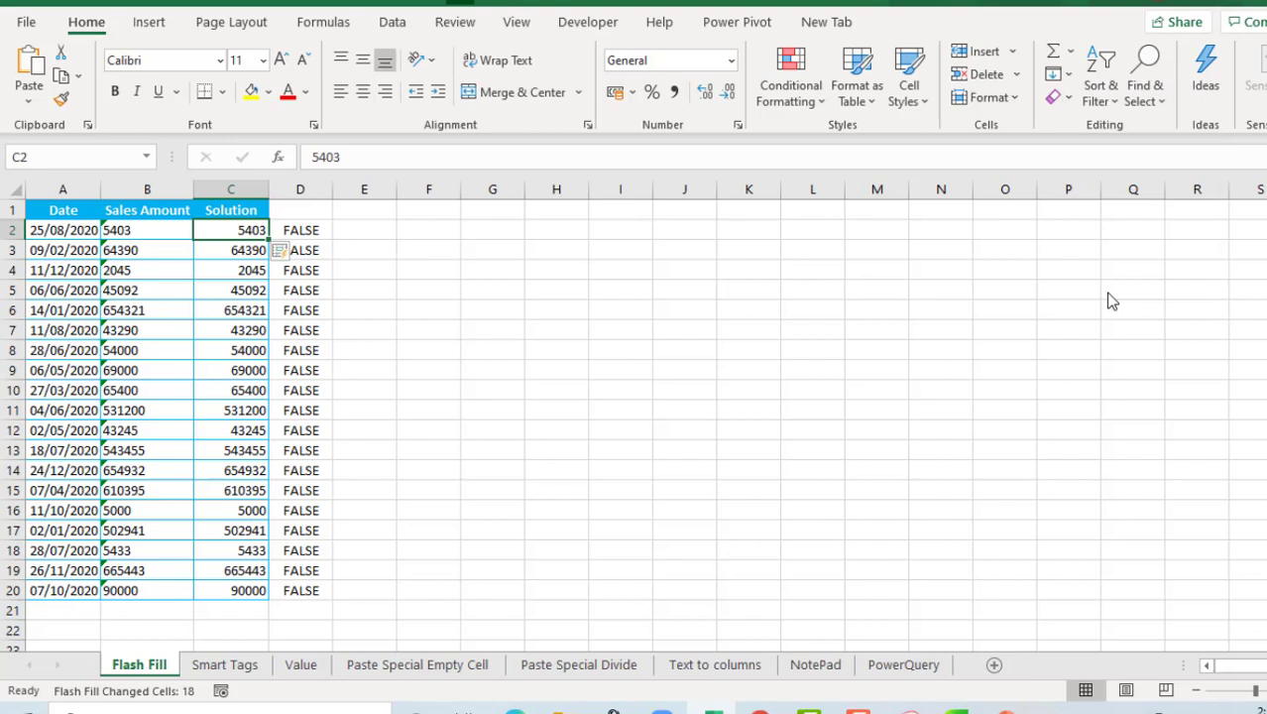
key("ctrl+z")
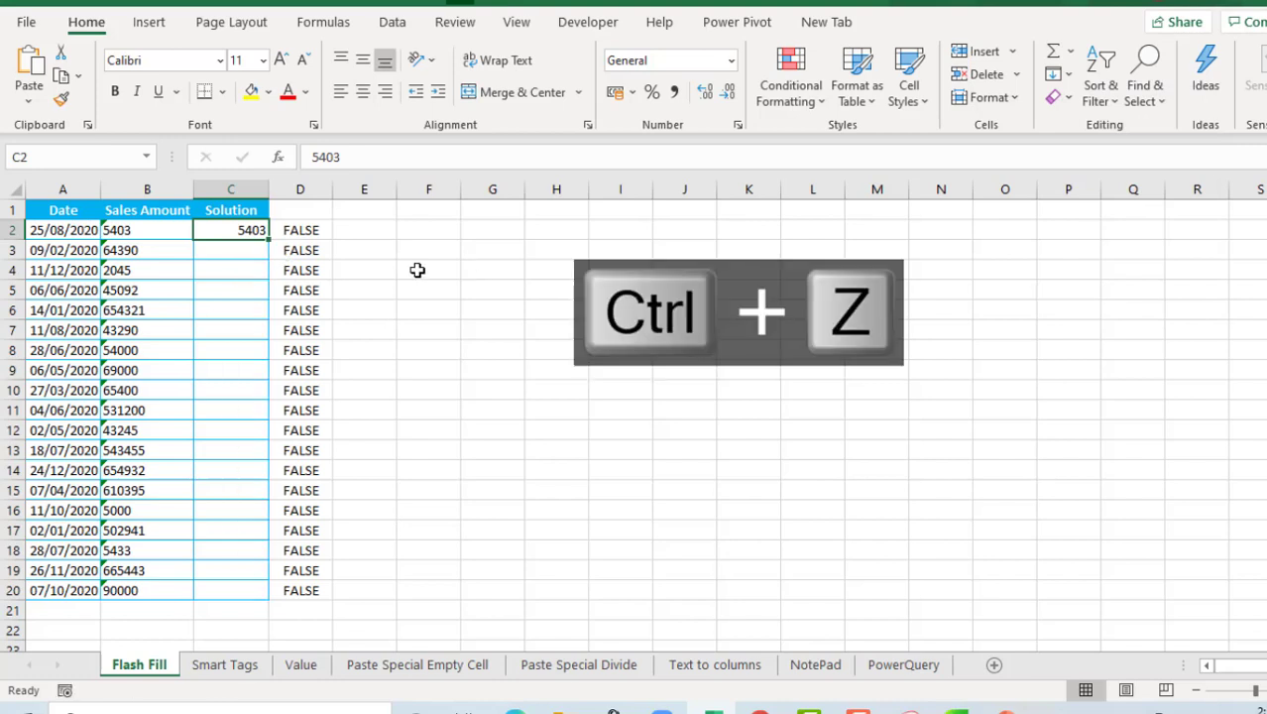
key("ctrl+e")
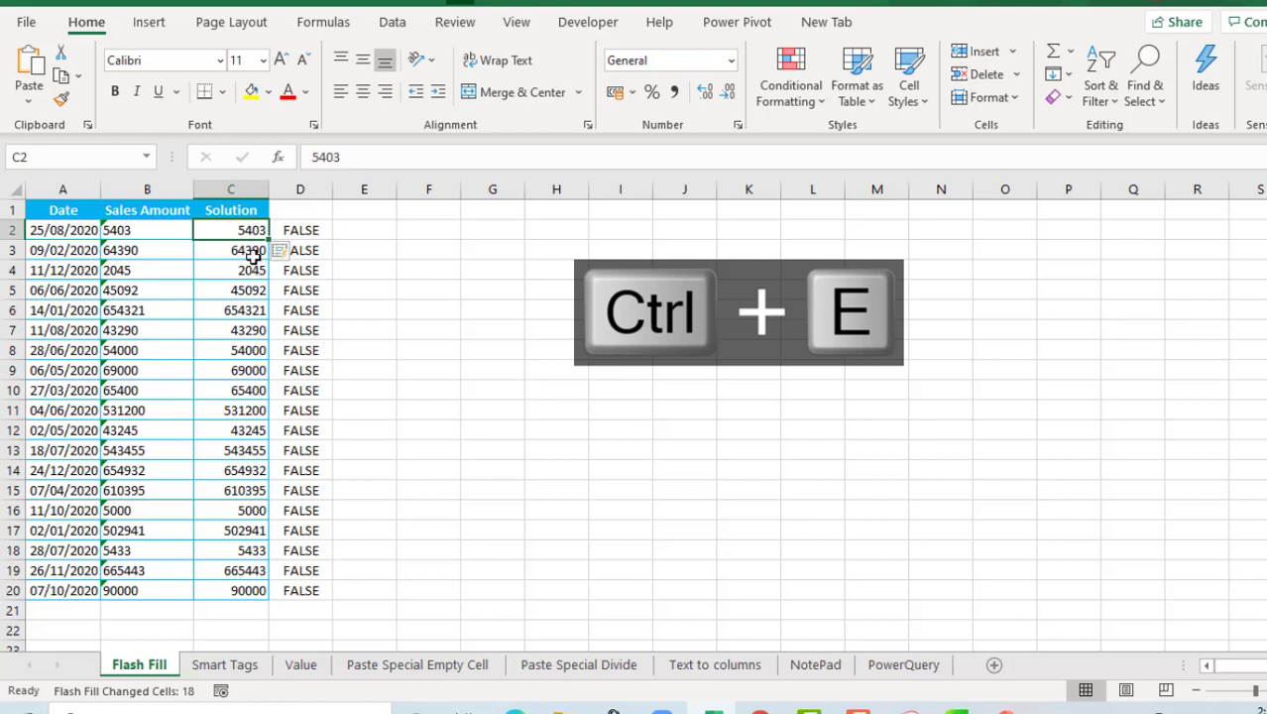
left_click_drag(248, 230, 242, 449)
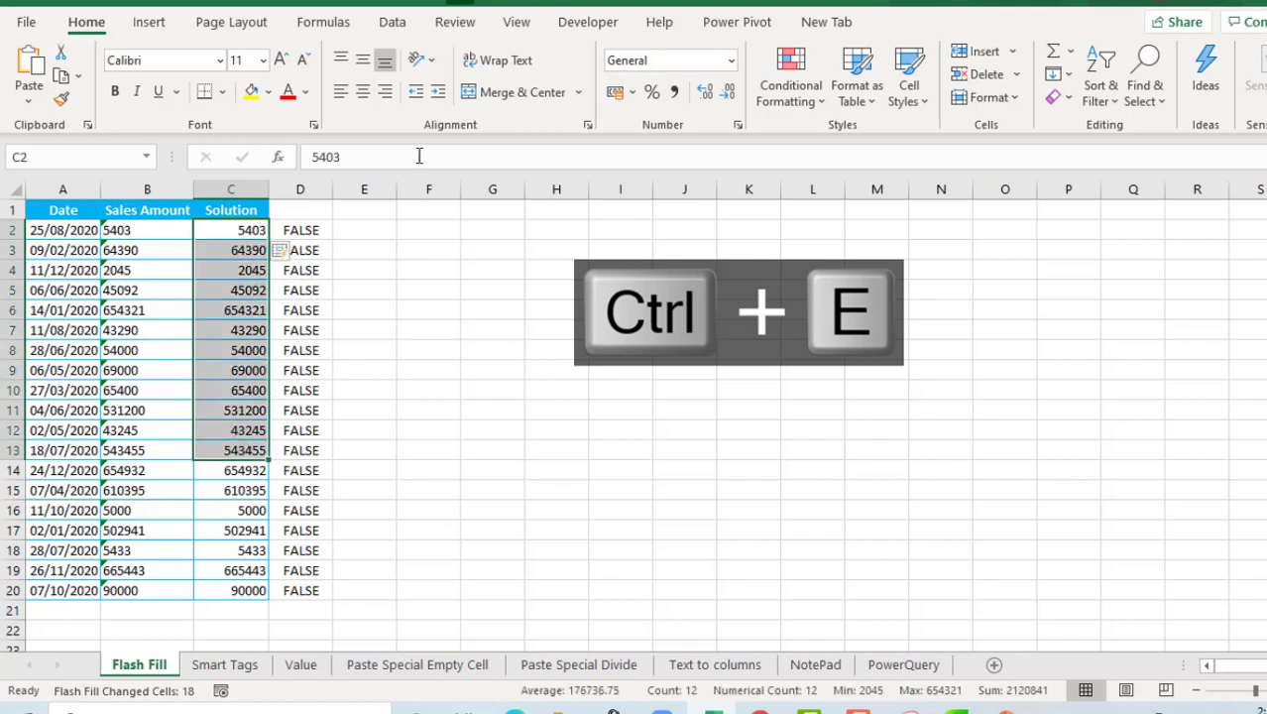
Step: Add =ISNUMBER(C2) checks in E2:E20, all TRUE, then go to the Smart Tags sheet
left_click(385, 226)
type("=")
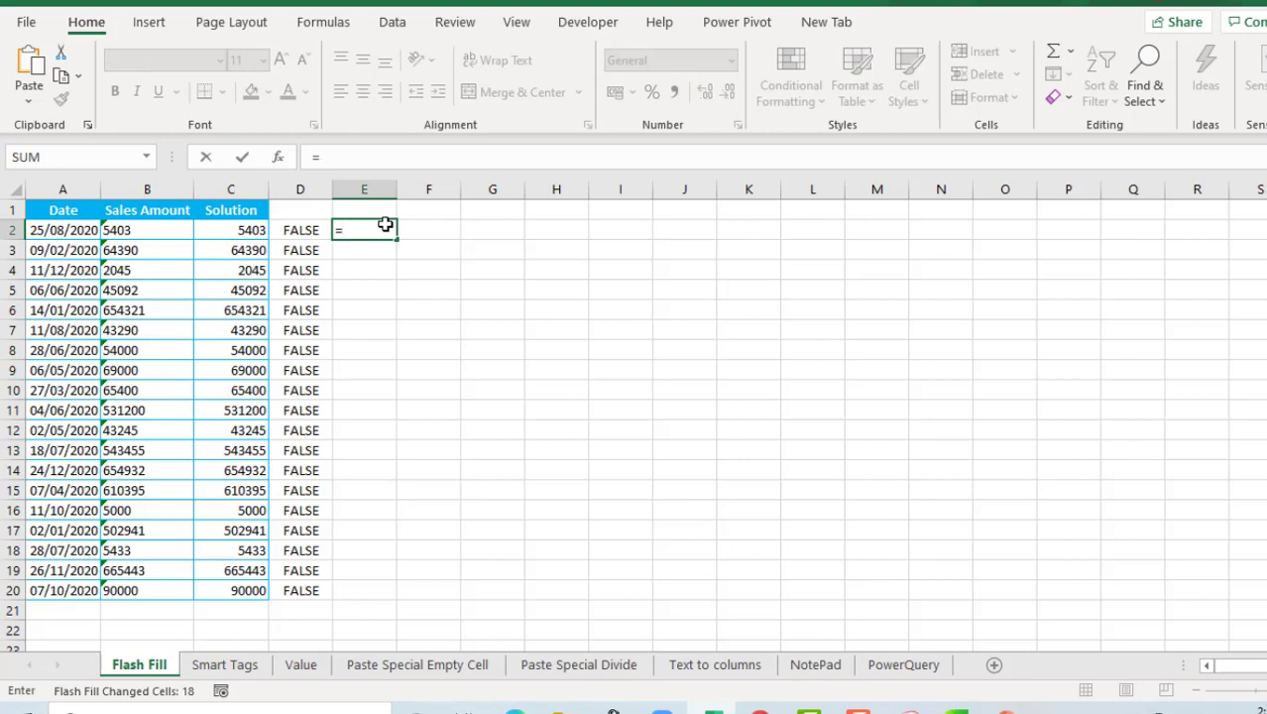
type("isn")
key("Down")
key("Down")
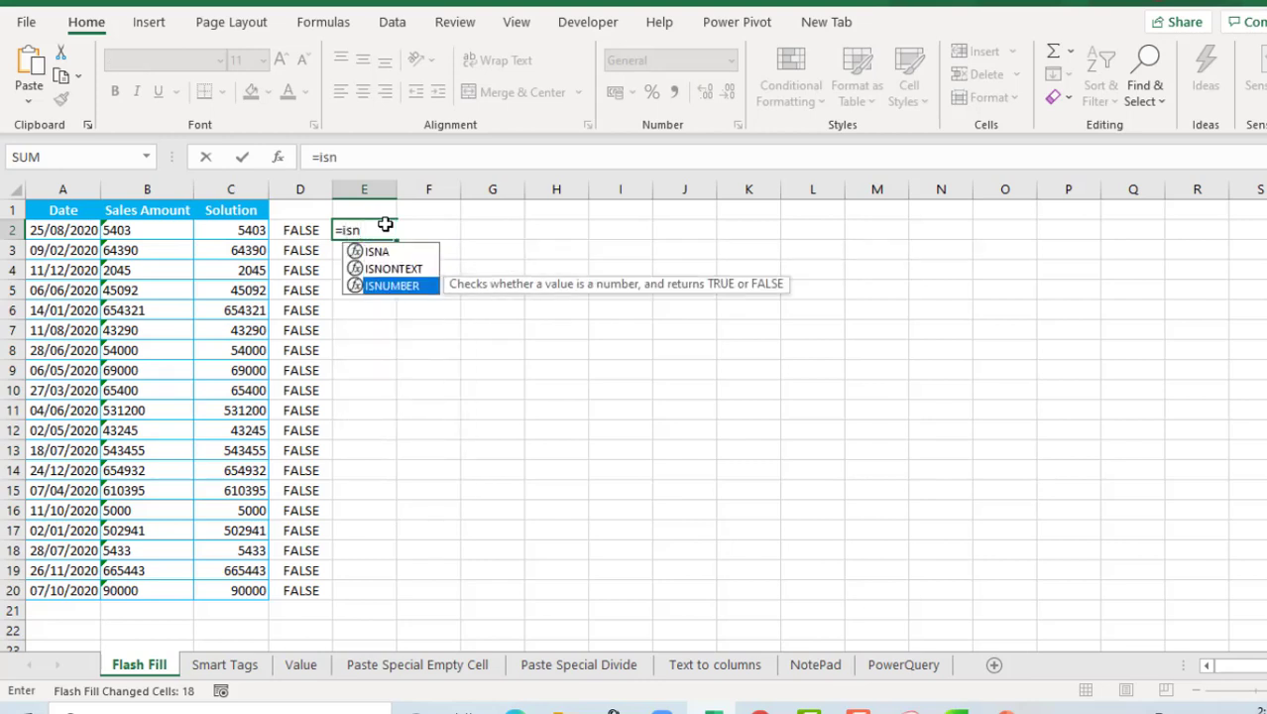
key("Tab")
left_click(254, 232)
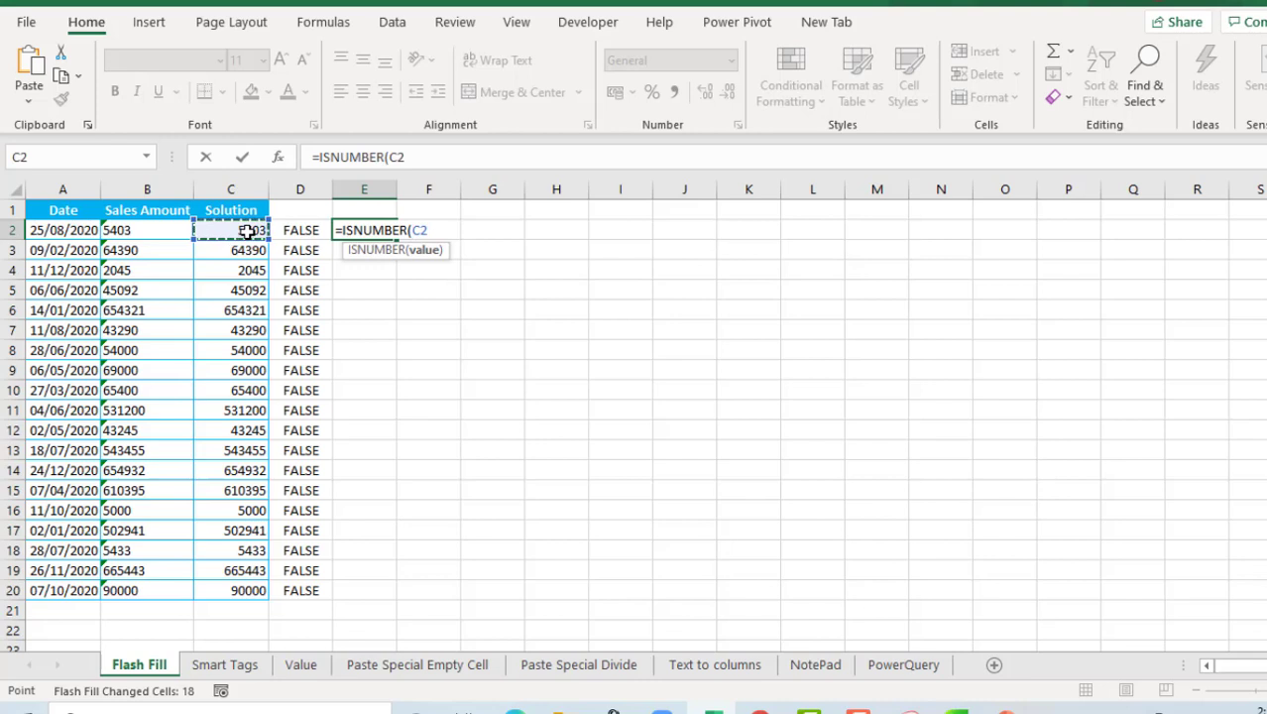
type(")")
key("ctrl+Return")
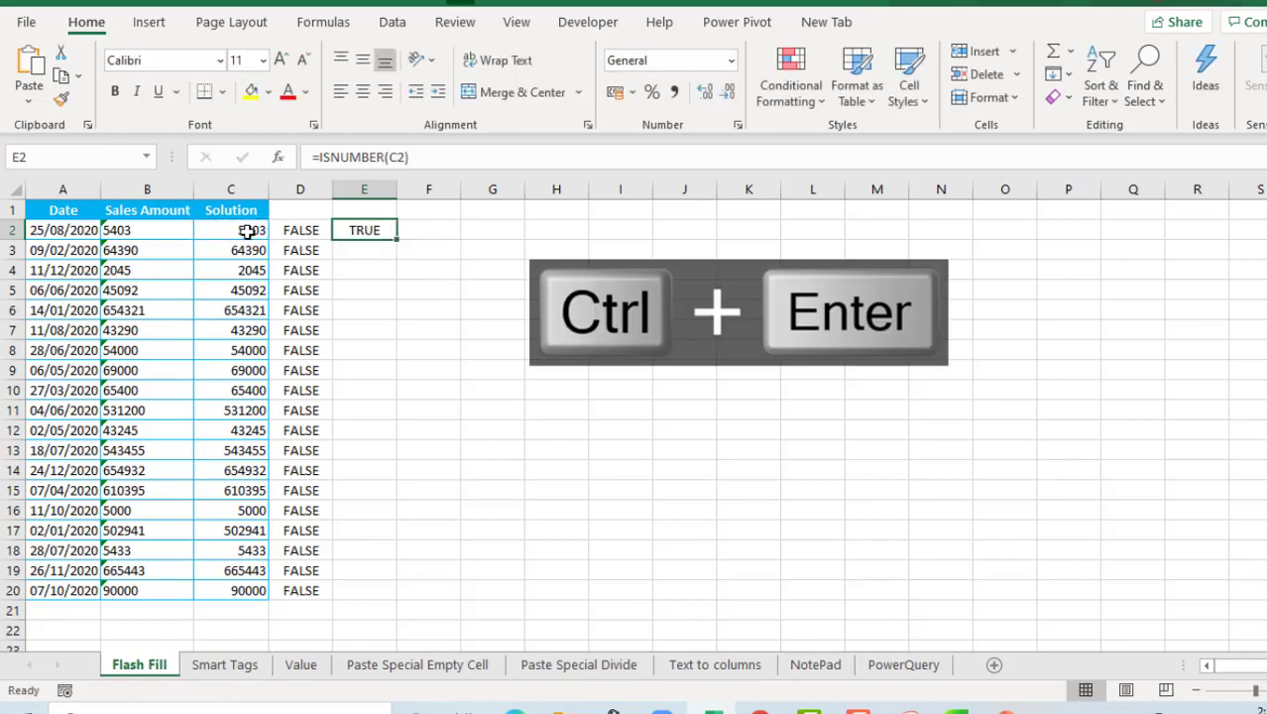
double_click(397, 240)
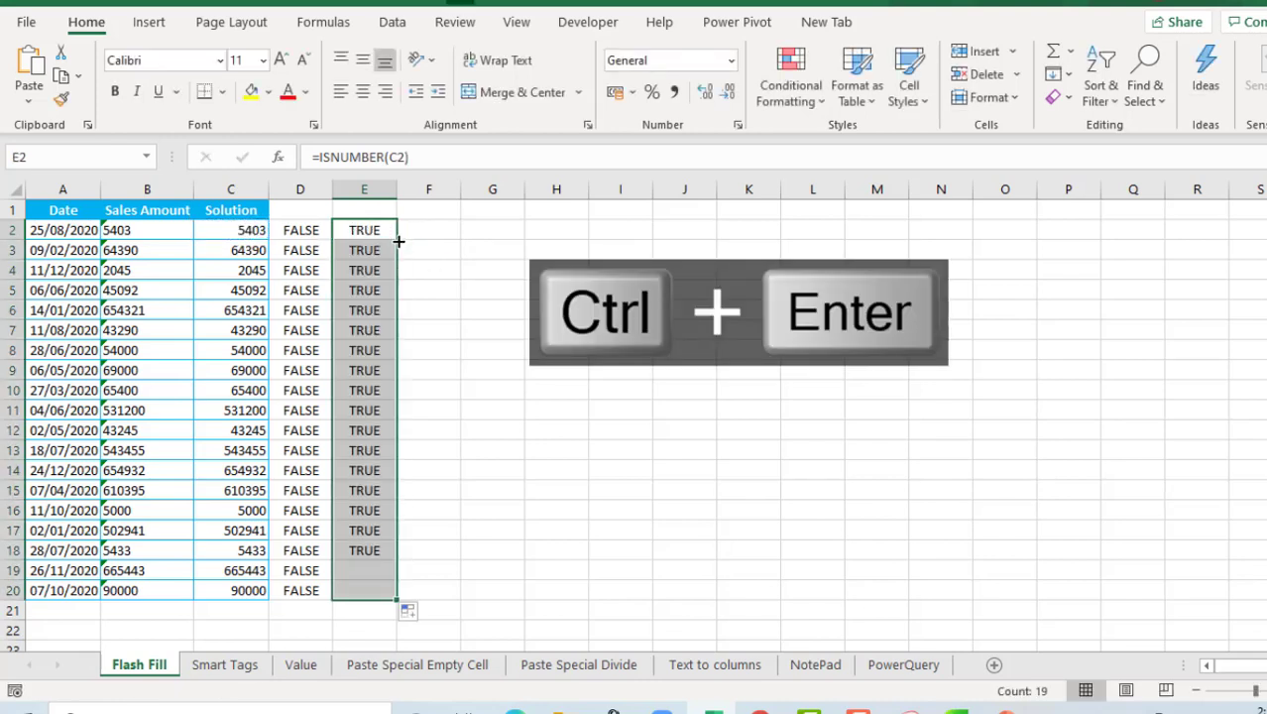
left_click(361, 451)
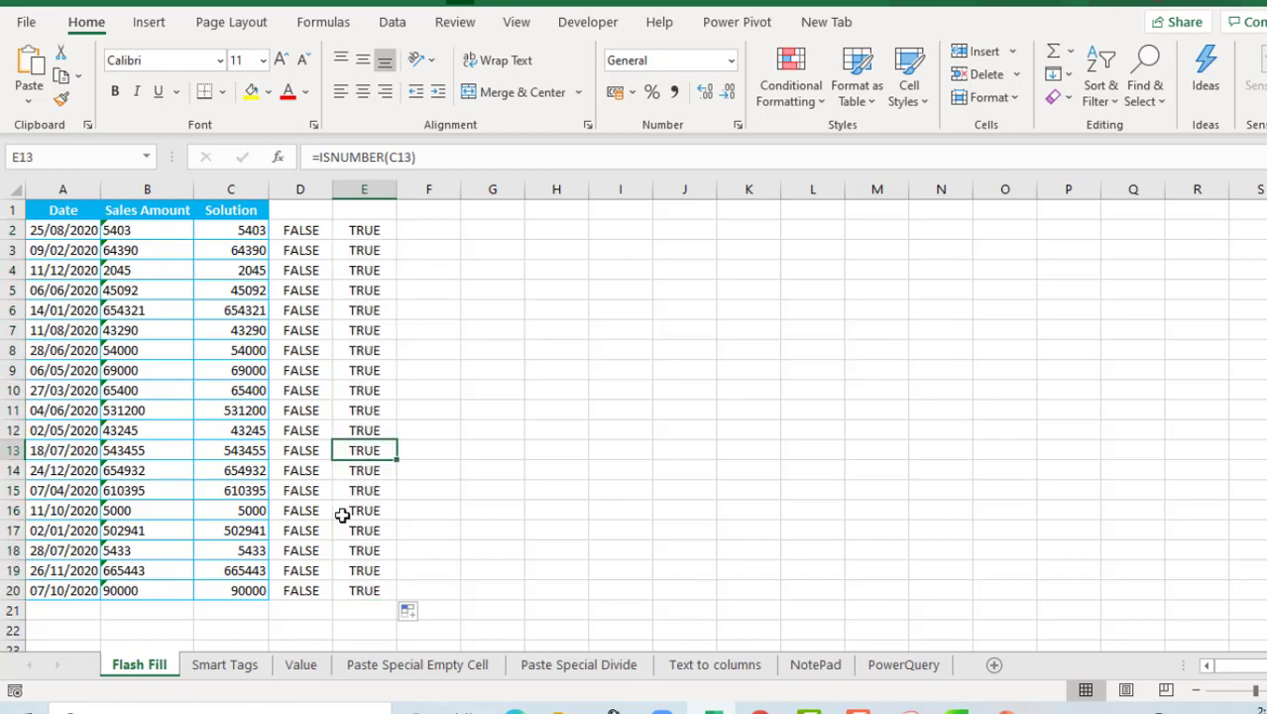
left_click(230, 666)
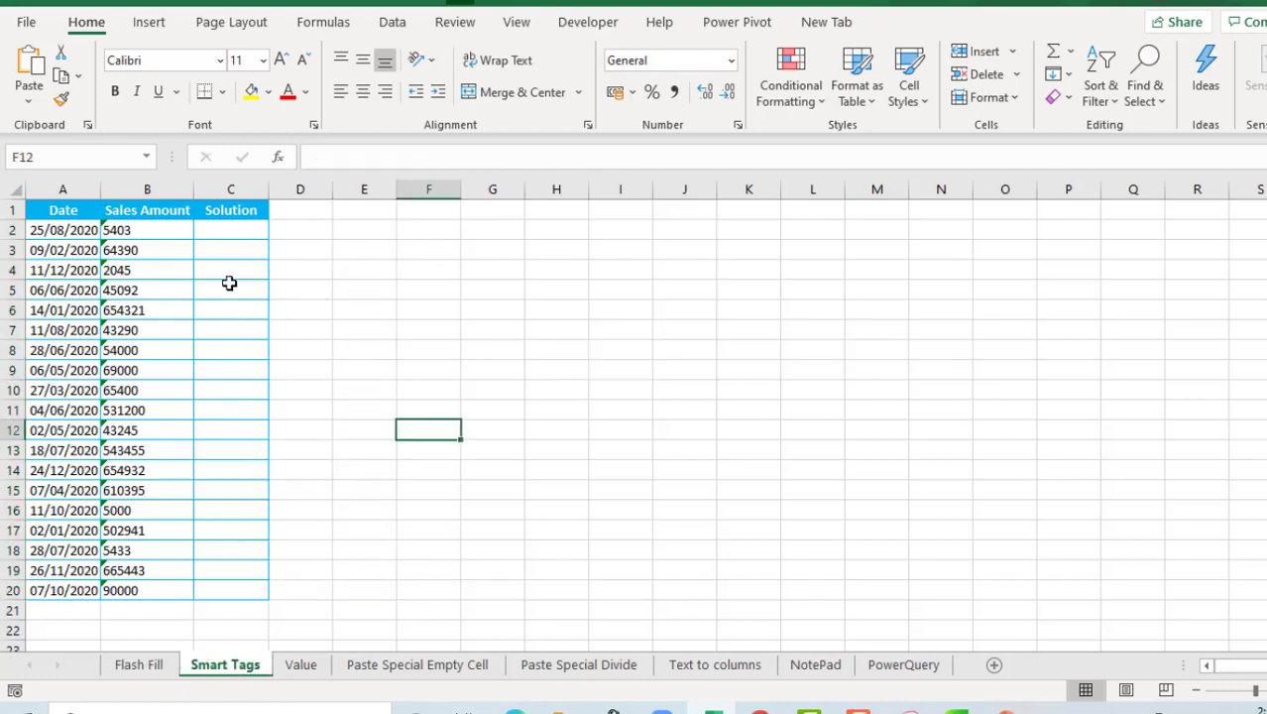
Step: Convert Smart Tags amounts B2:B20 via the error tag's Convert to Number, then open the Value sheet
left_click_drag(156, 232, 146, 593)
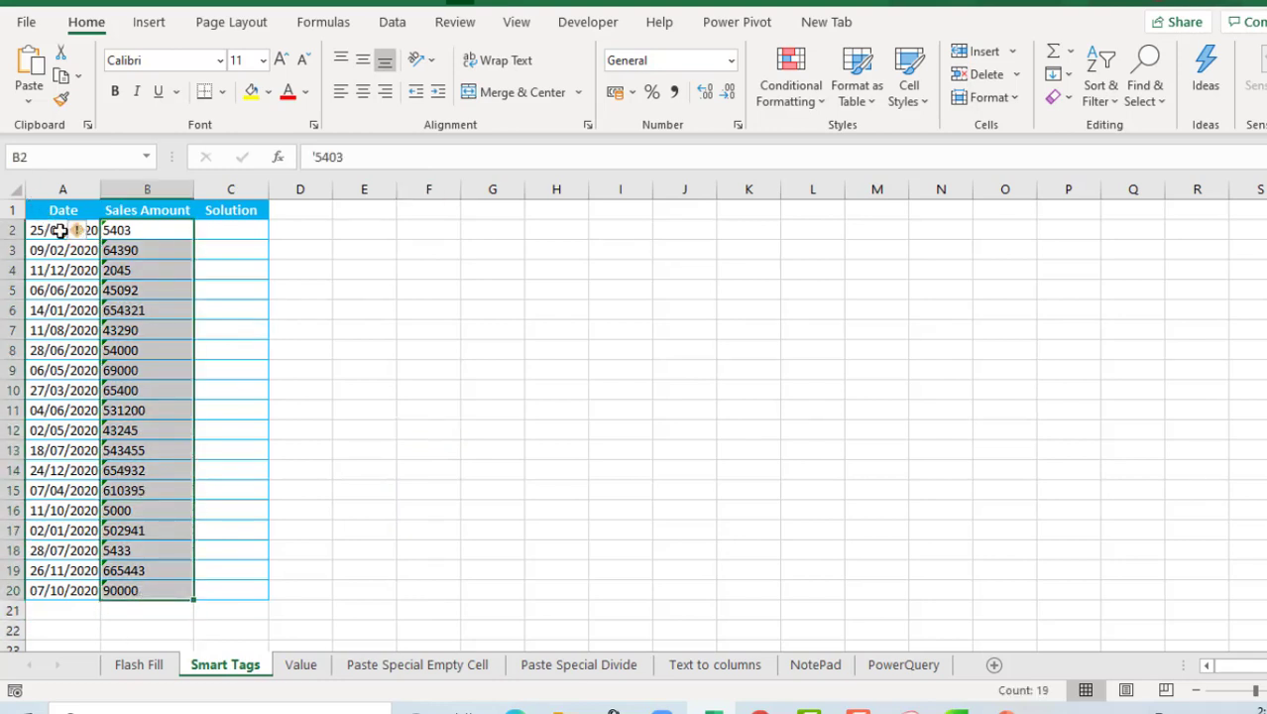
mouse_move(78, 241)
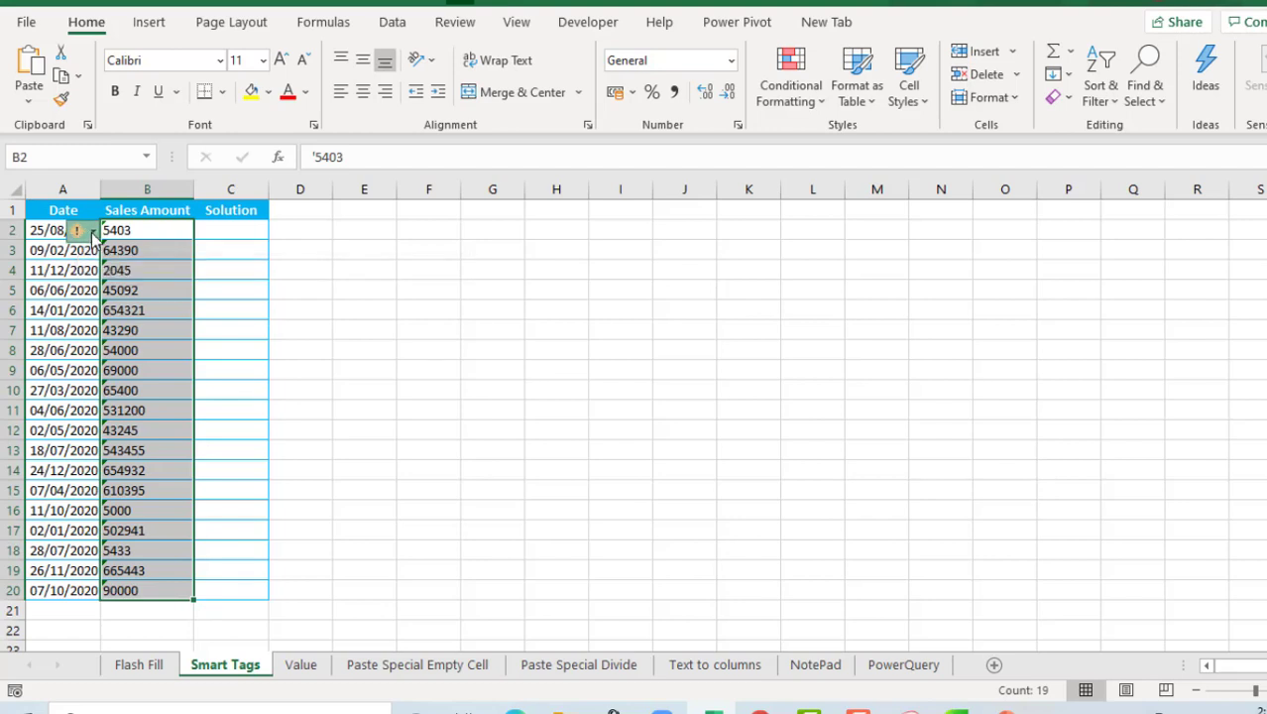
left_click(92, 231)
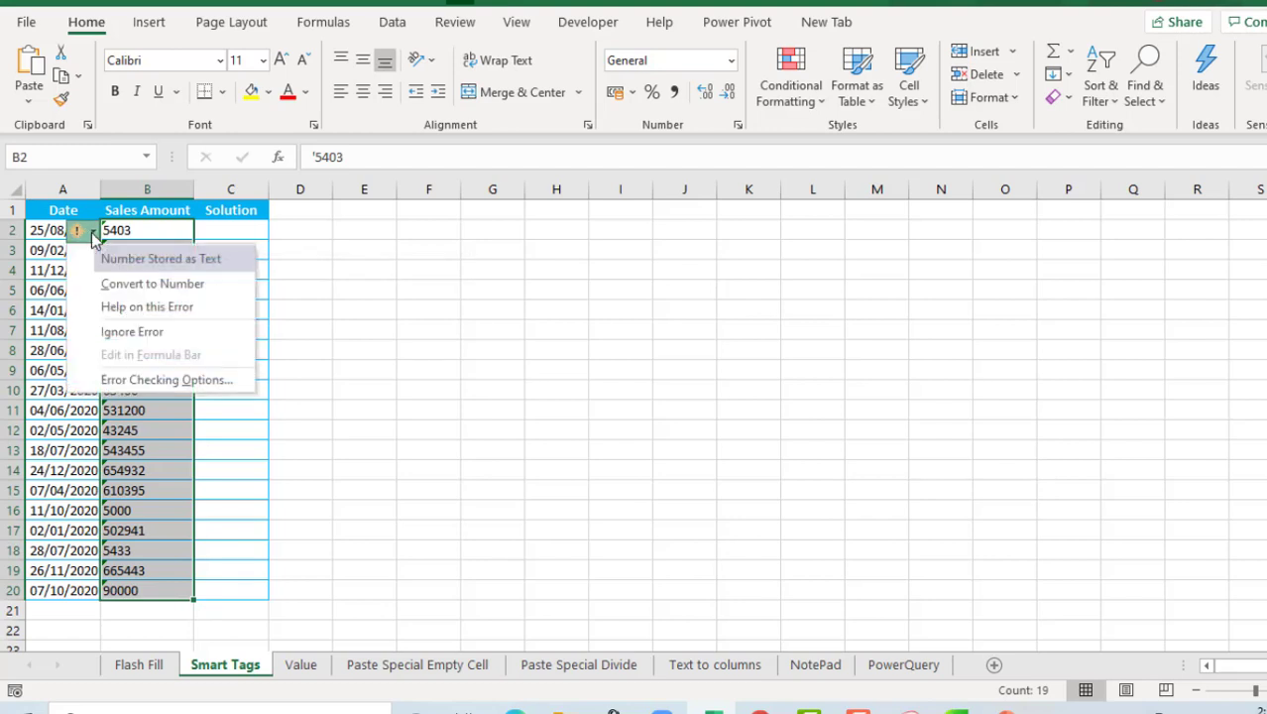
left_click(136, 286)
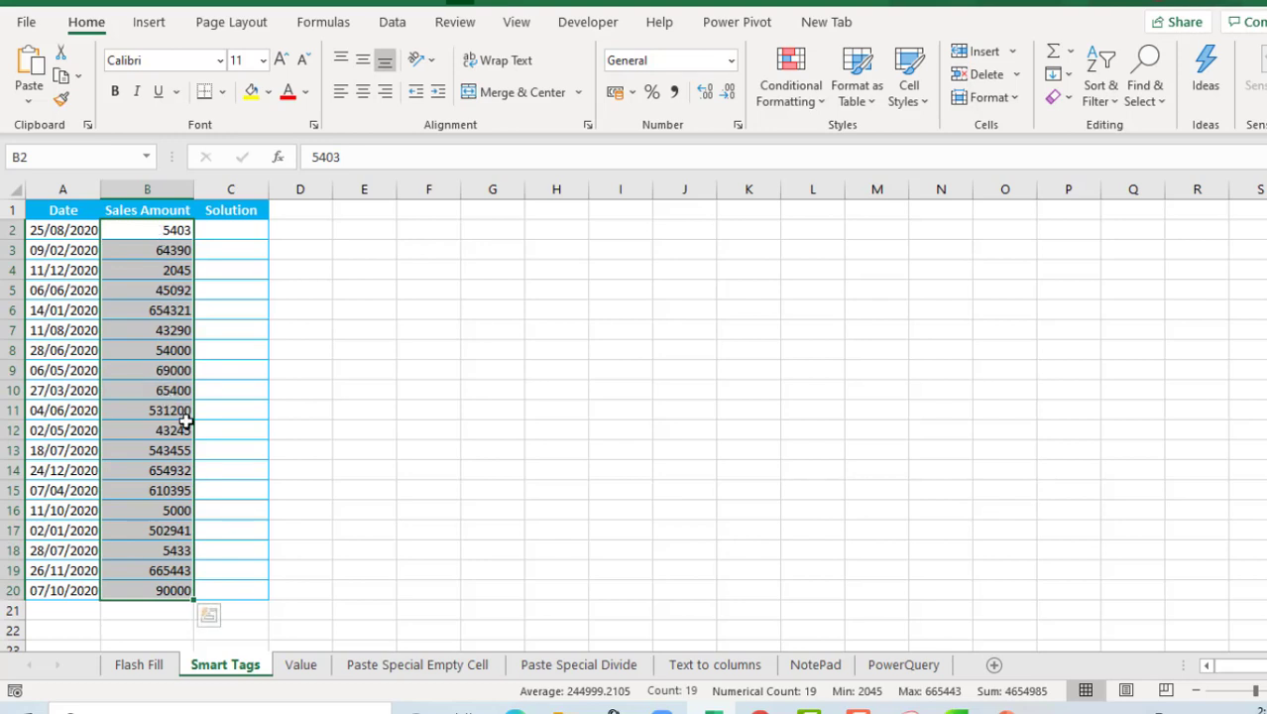
left_click(301, 666)
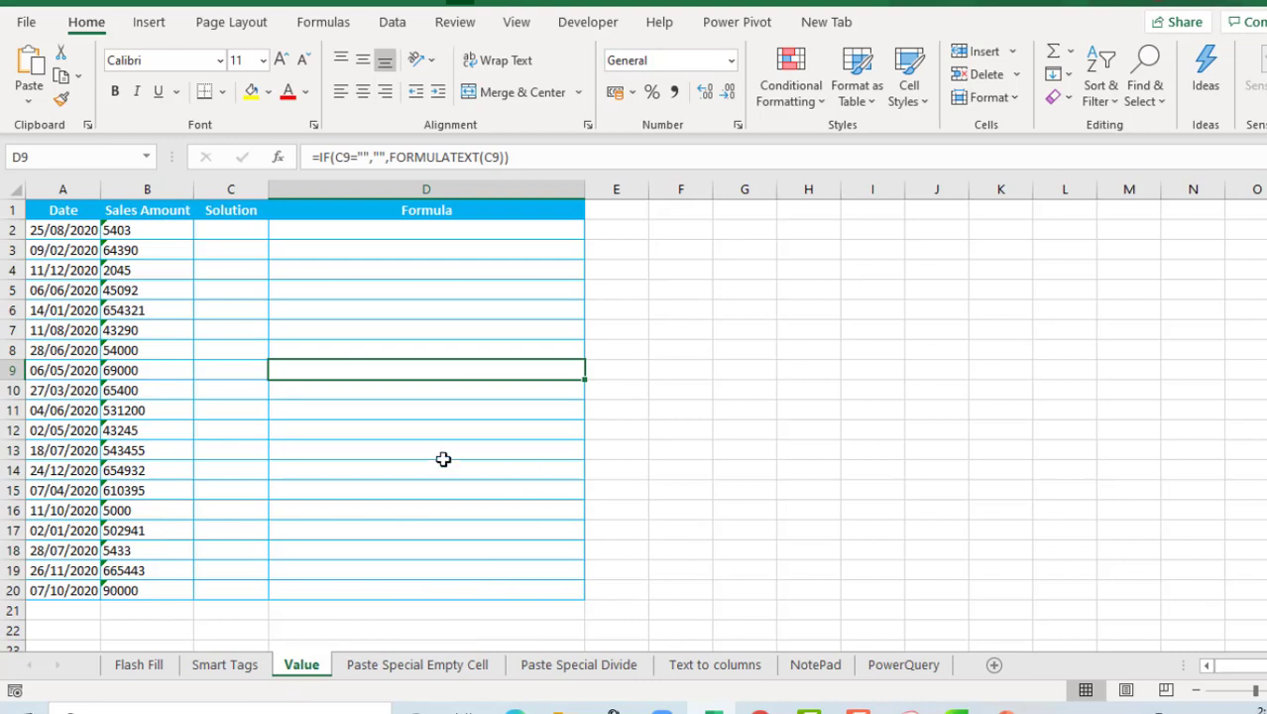
Step: Enter =VALUE(B2) in C2 and fill it down to row 20
left_click(247, 211)
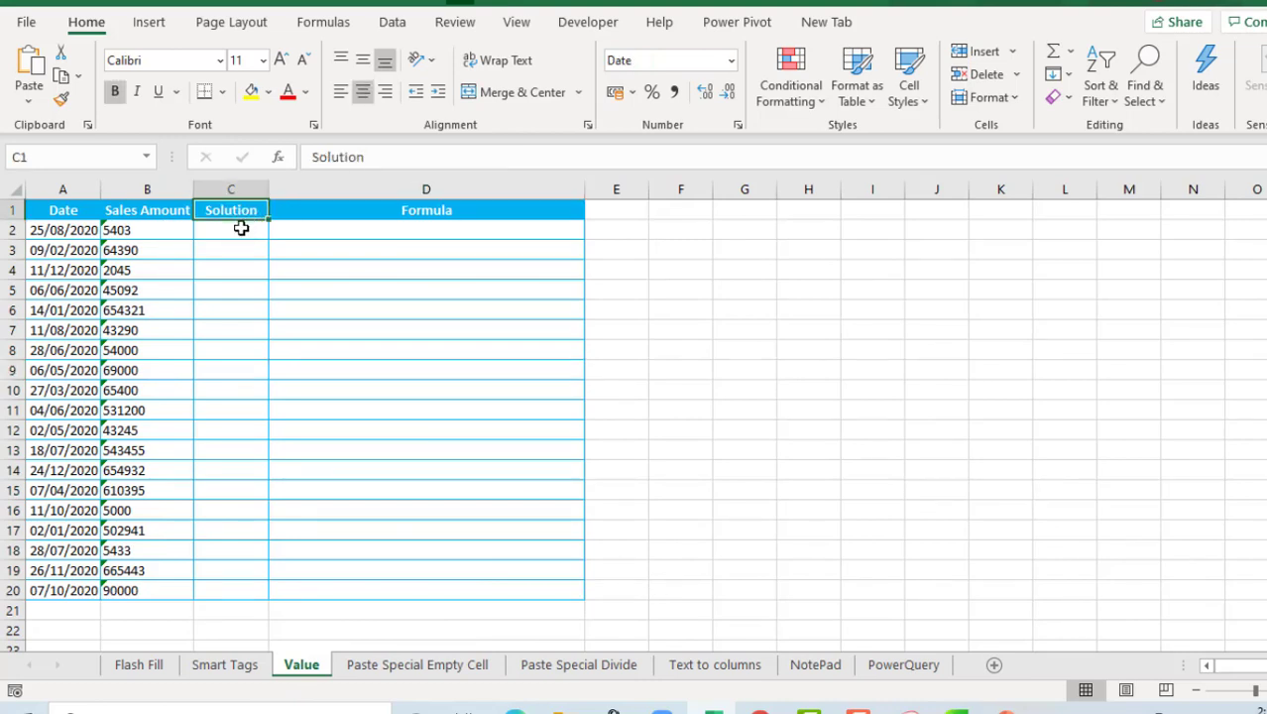
left_click(241, 228)
type("=")
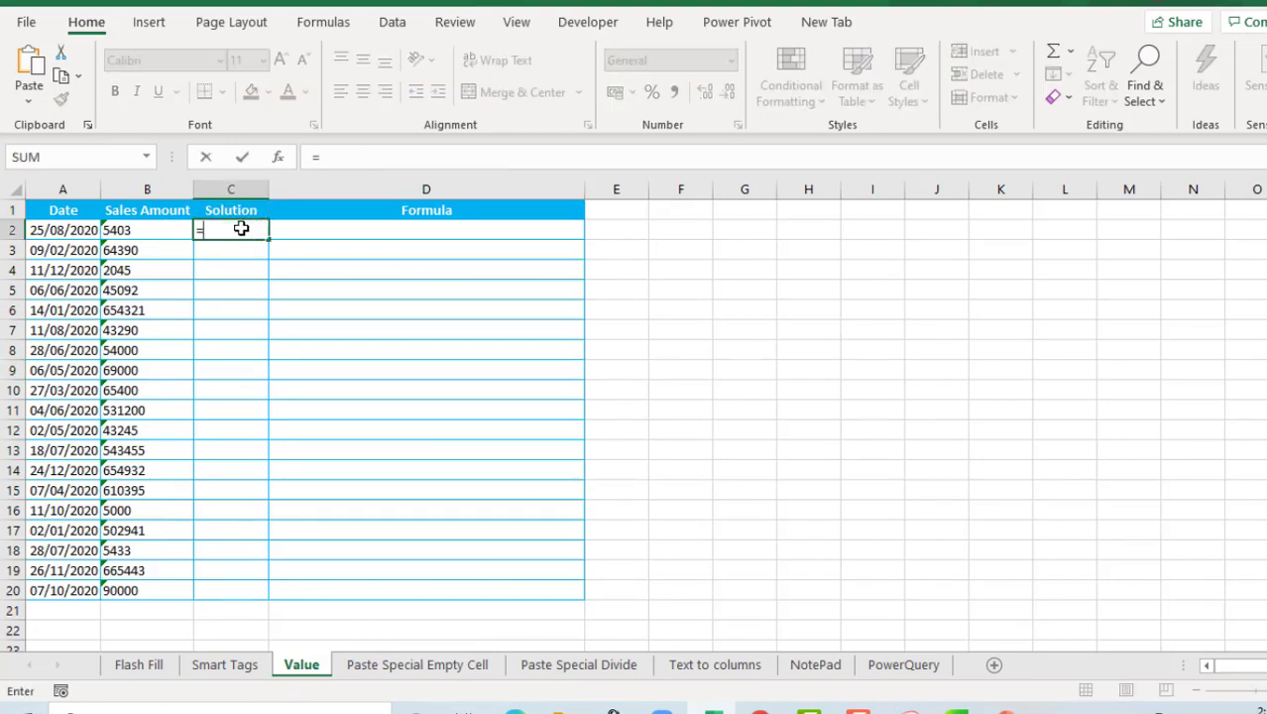
type("valu")
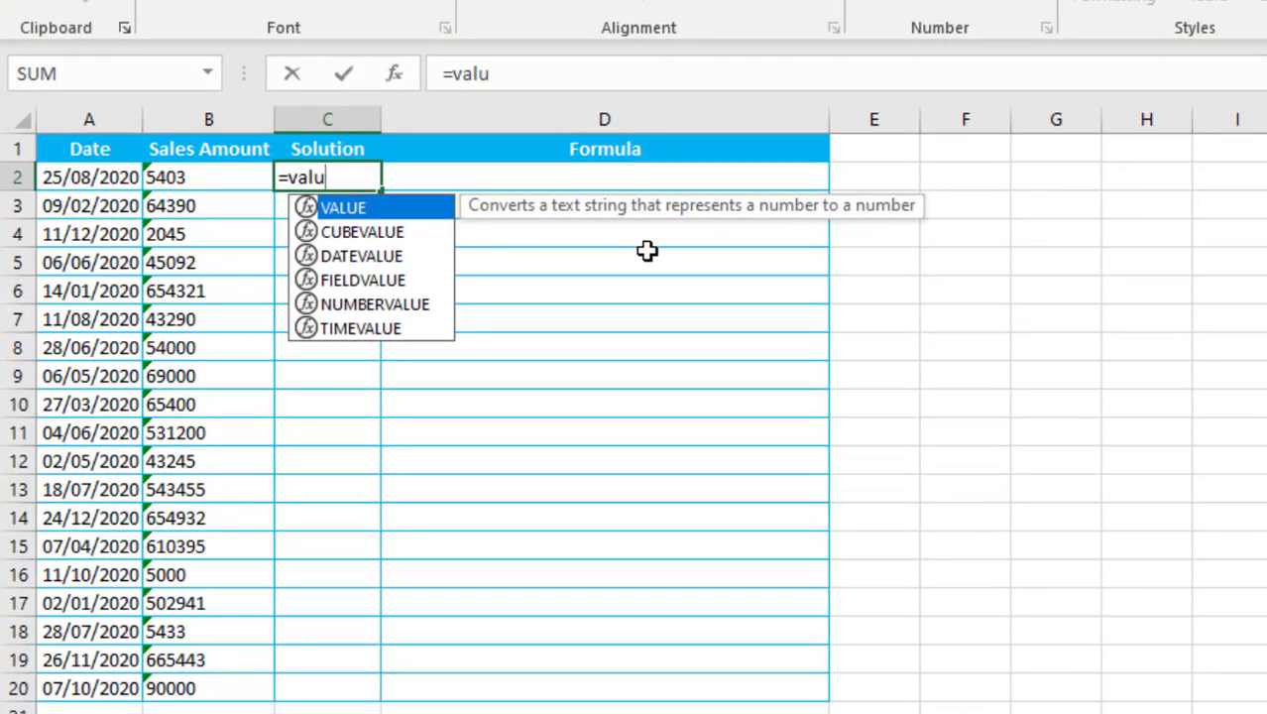
key("Tab")
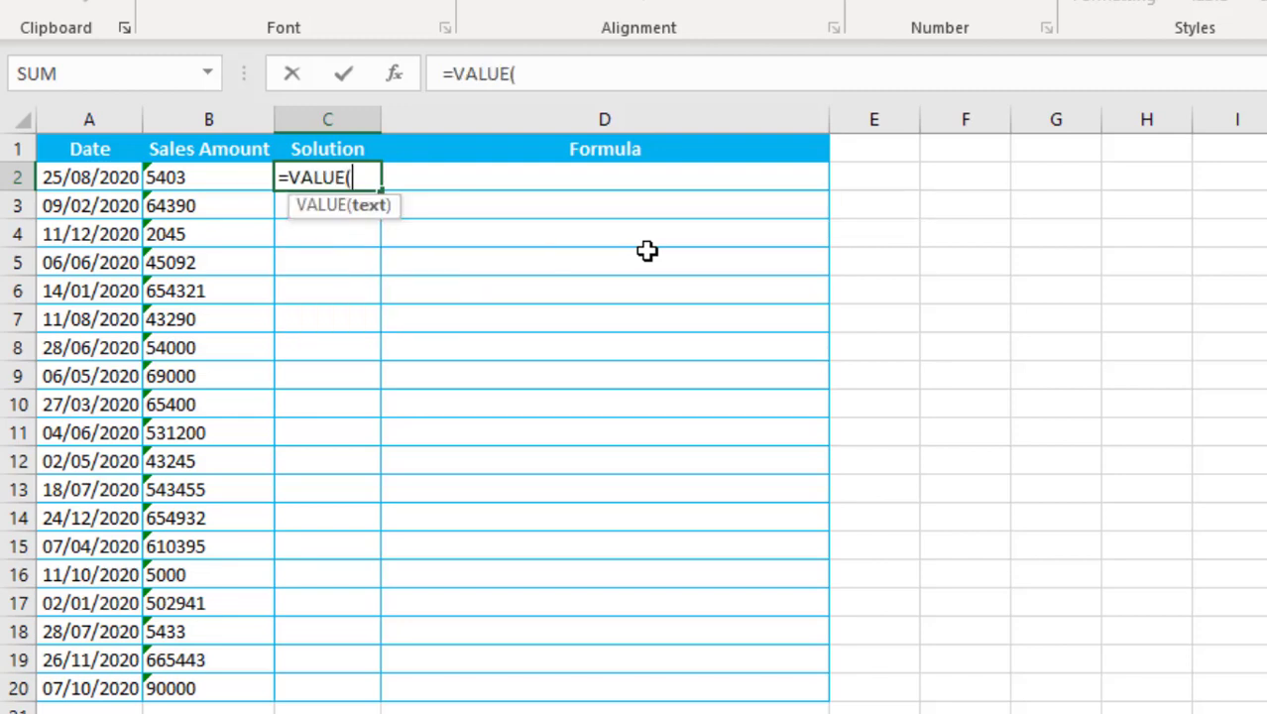
left_click(199, 179)
type(")")
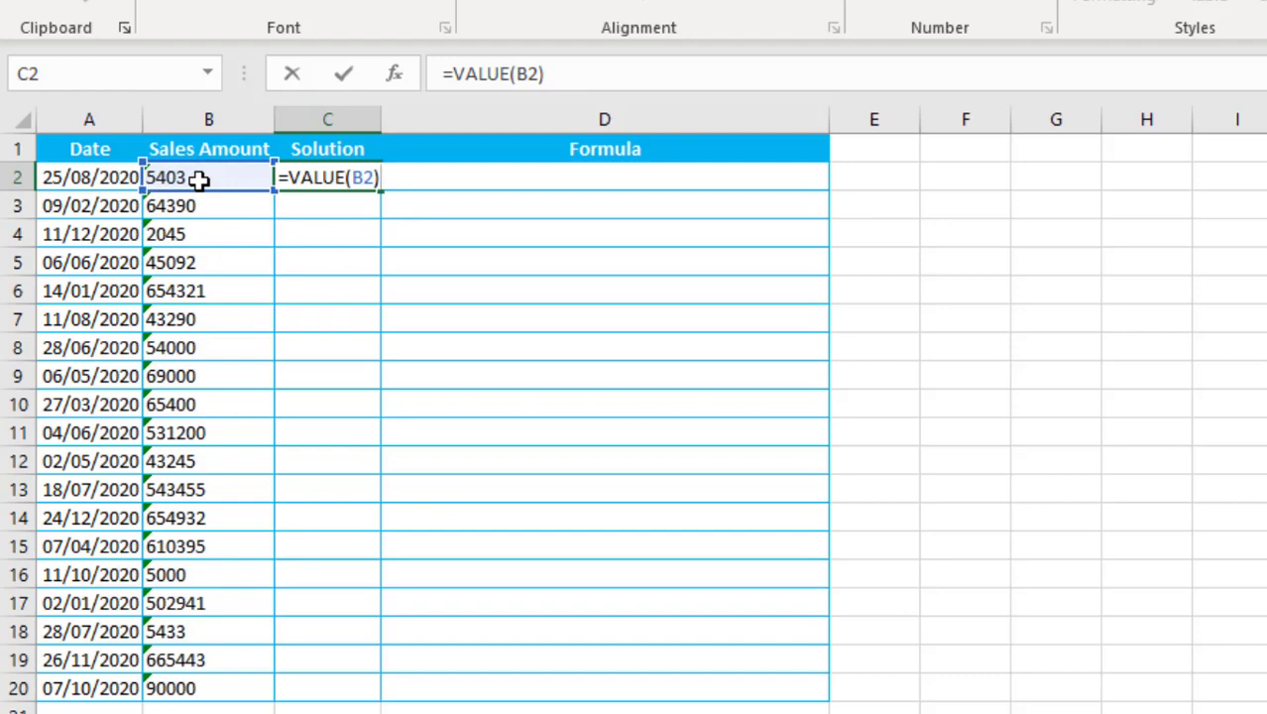
key("ctrl+Return")
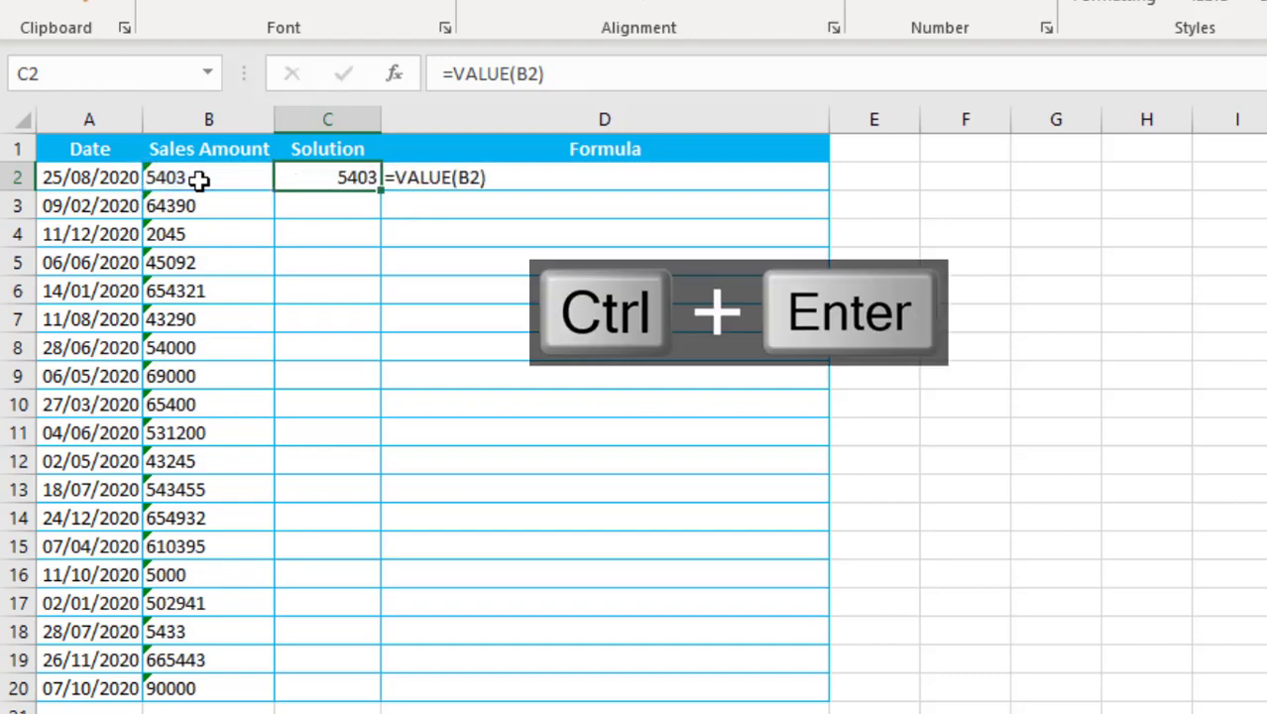
double_click(377, 189)
left_click_drag(367, 179, 294, 690)
left_click_drag(509, 174, 512, 685)
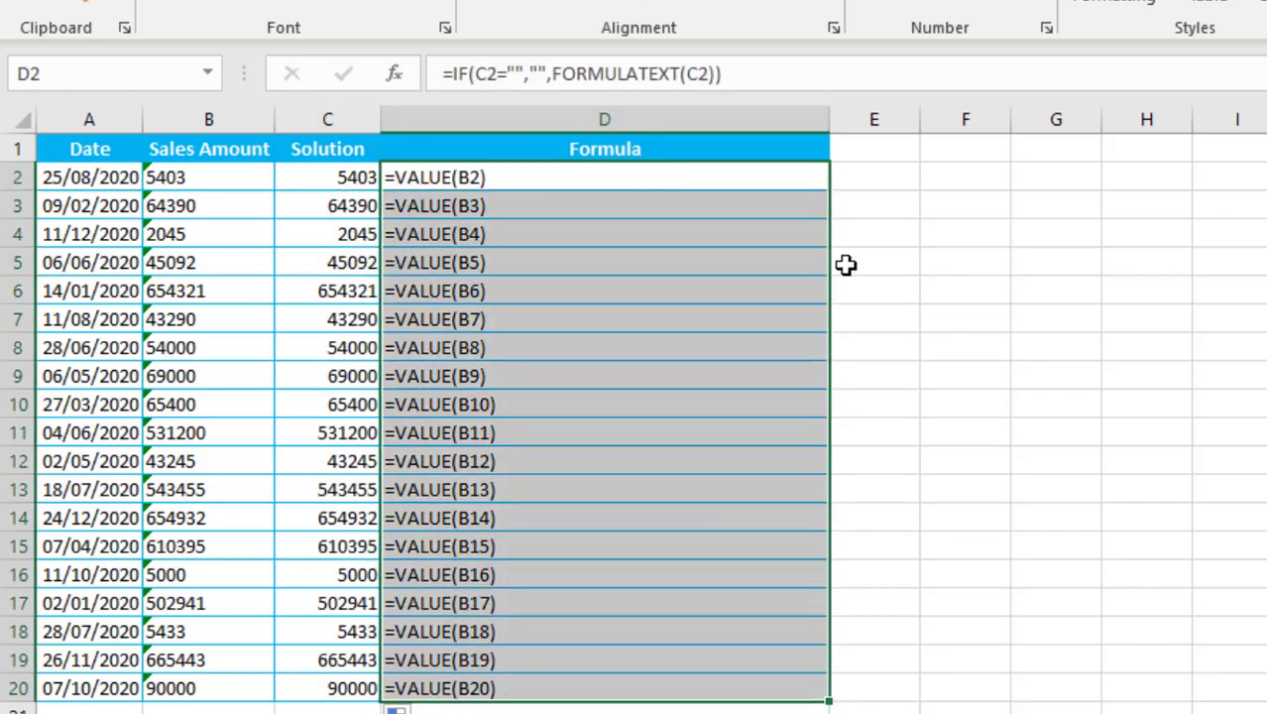
Step: Enter =ISNUMBER(C2) in E2 and fill it down to row 20, showing TRUE
left_click(863, 177)
type("=isnu")
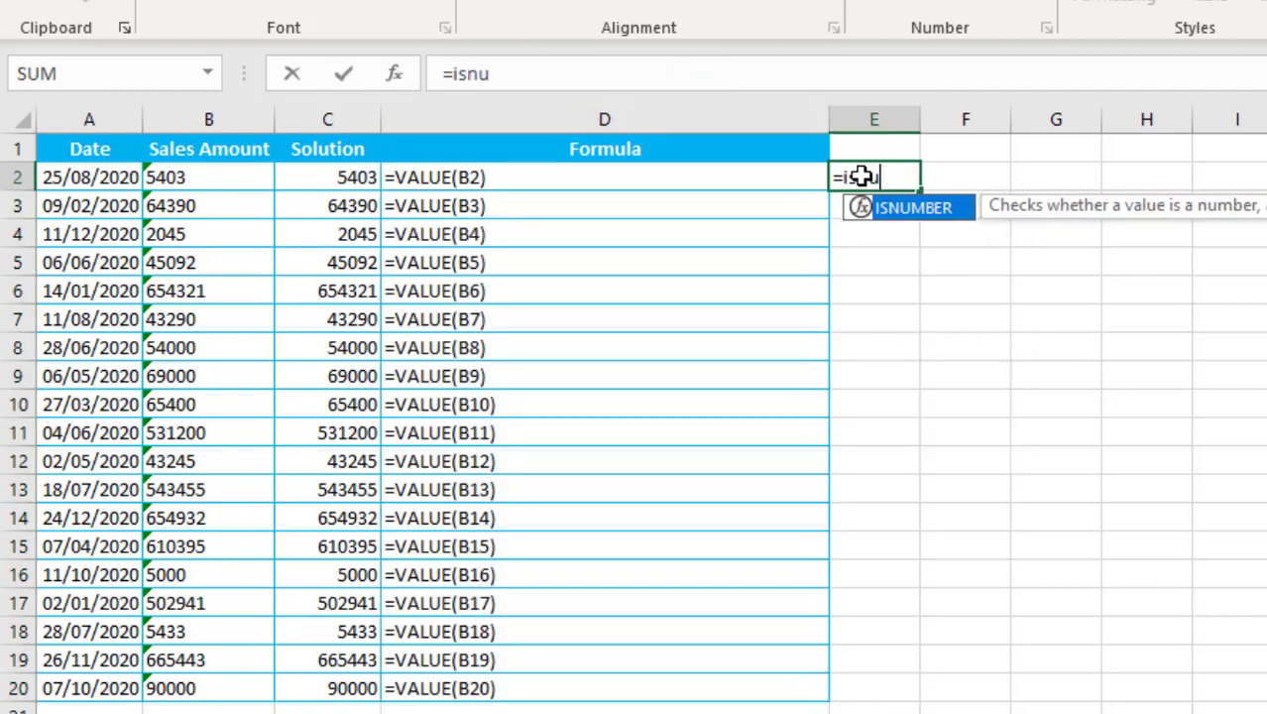
key("Tab")
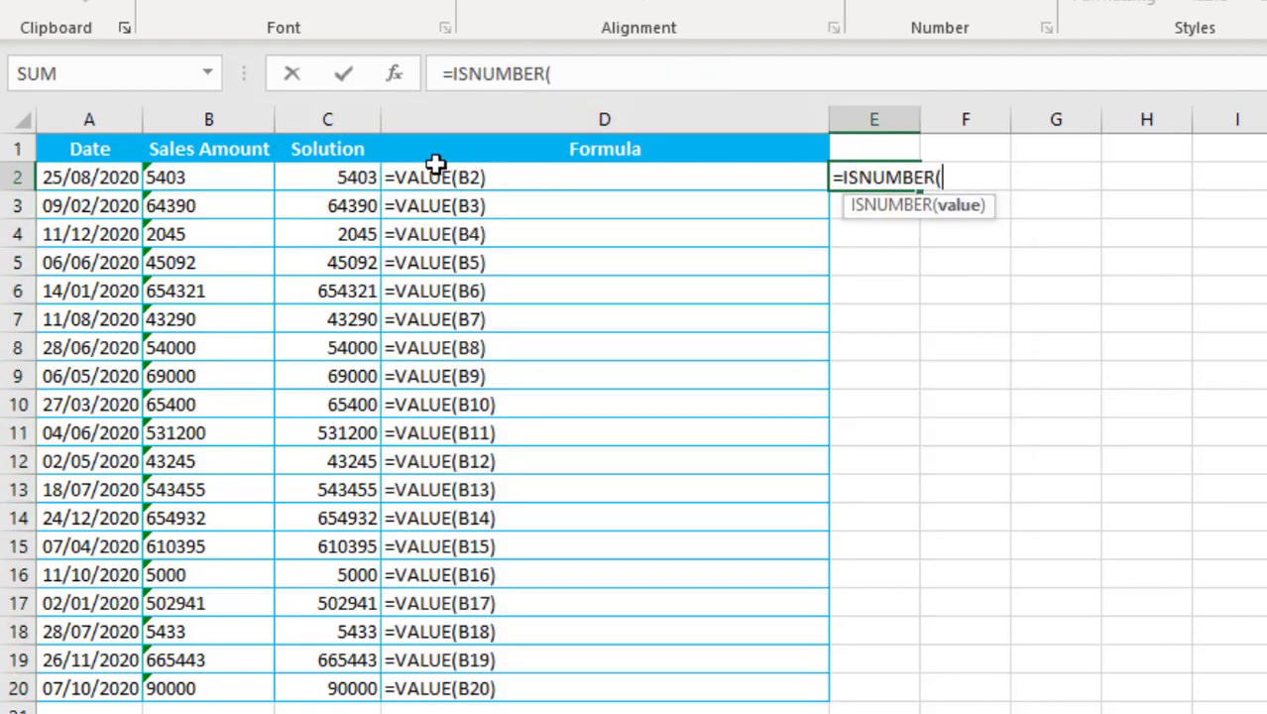
left_click(359, 177)
type(")")
key("ctrl+Return")
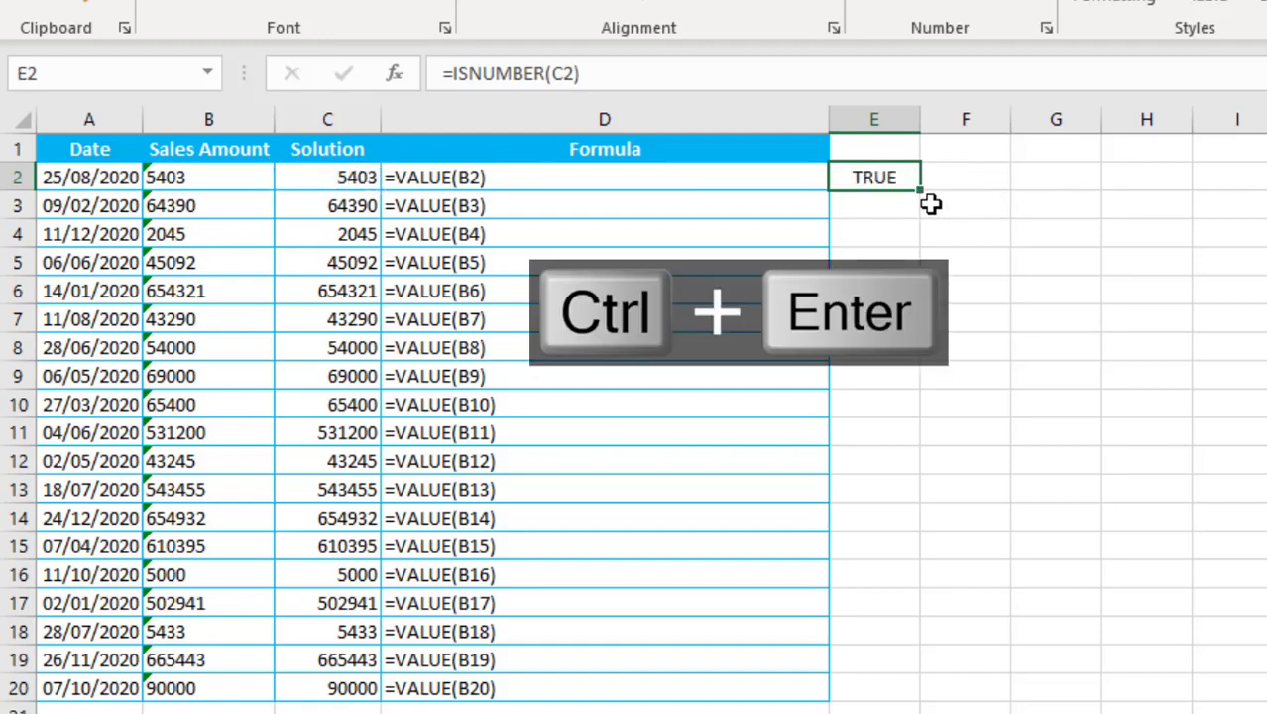
double_click(920, 193)
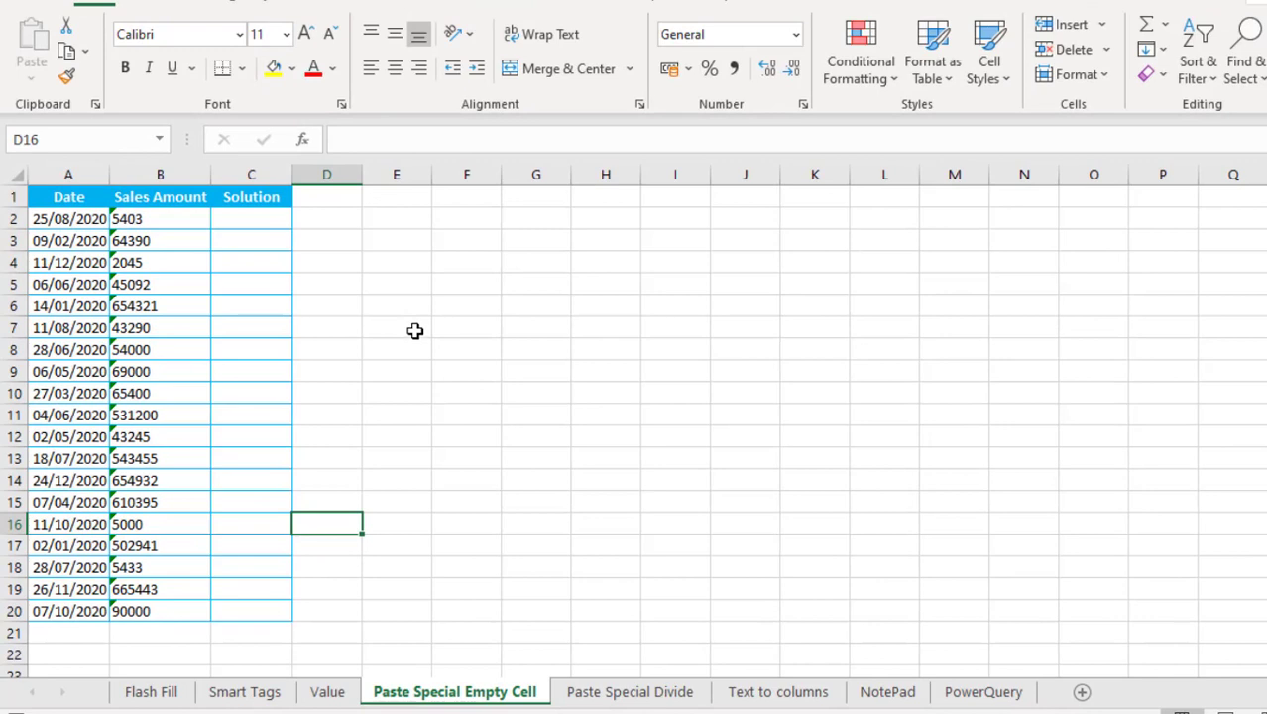
Step: Copy empty cell E7 and Paste Special with Add onto sales amounts B2:B20
left_click(414, 331)
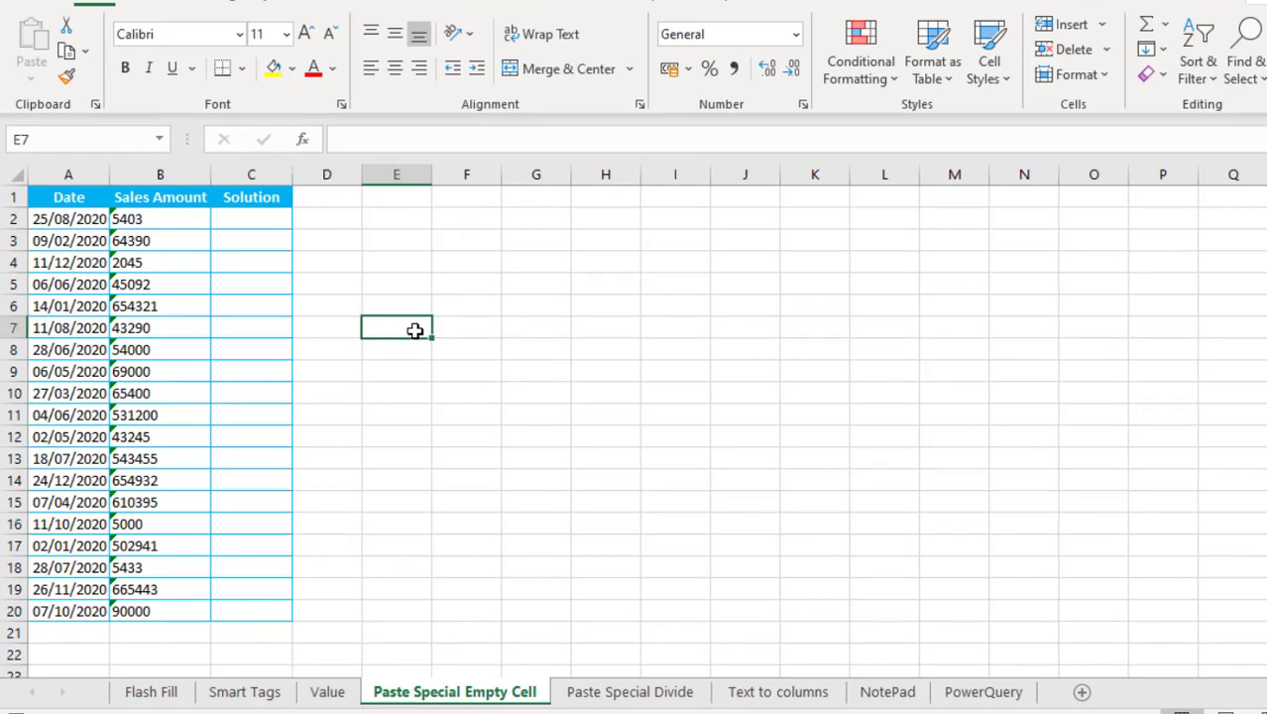
key("ctrl+c")
left_click(175, 224)
left_click_drag(188, 480, 163, 617)
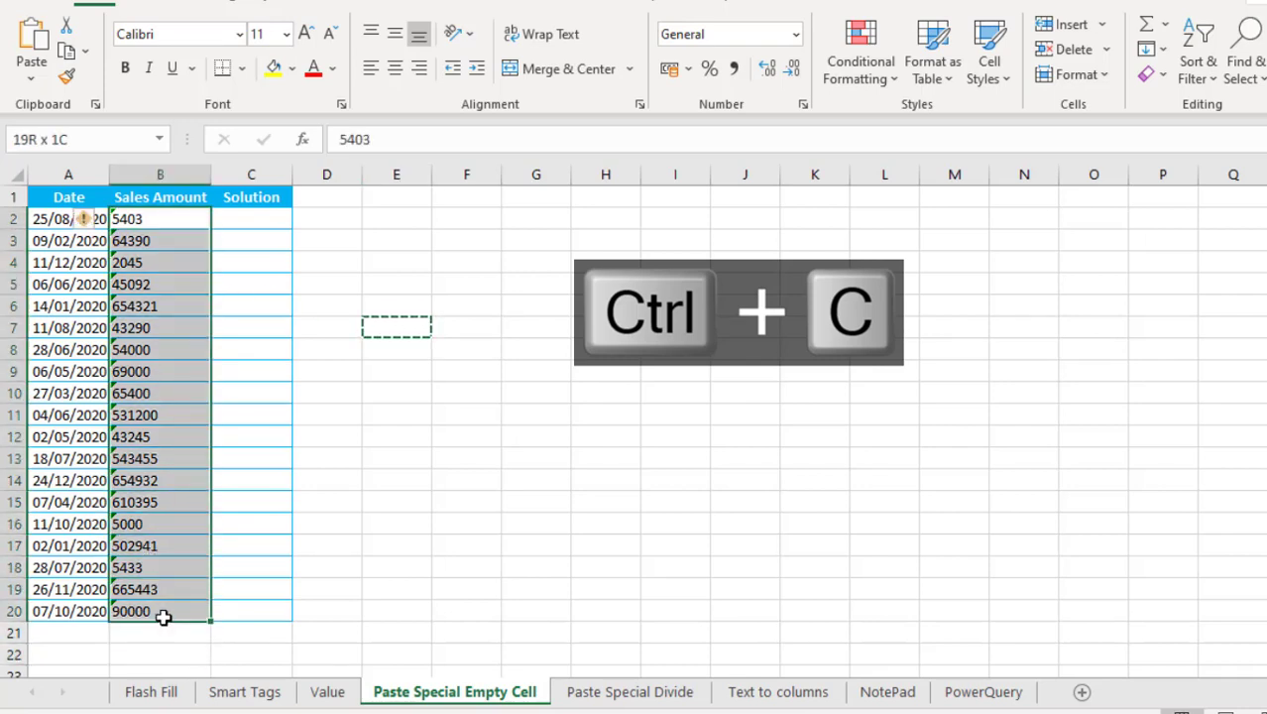
left_click(37, 79)
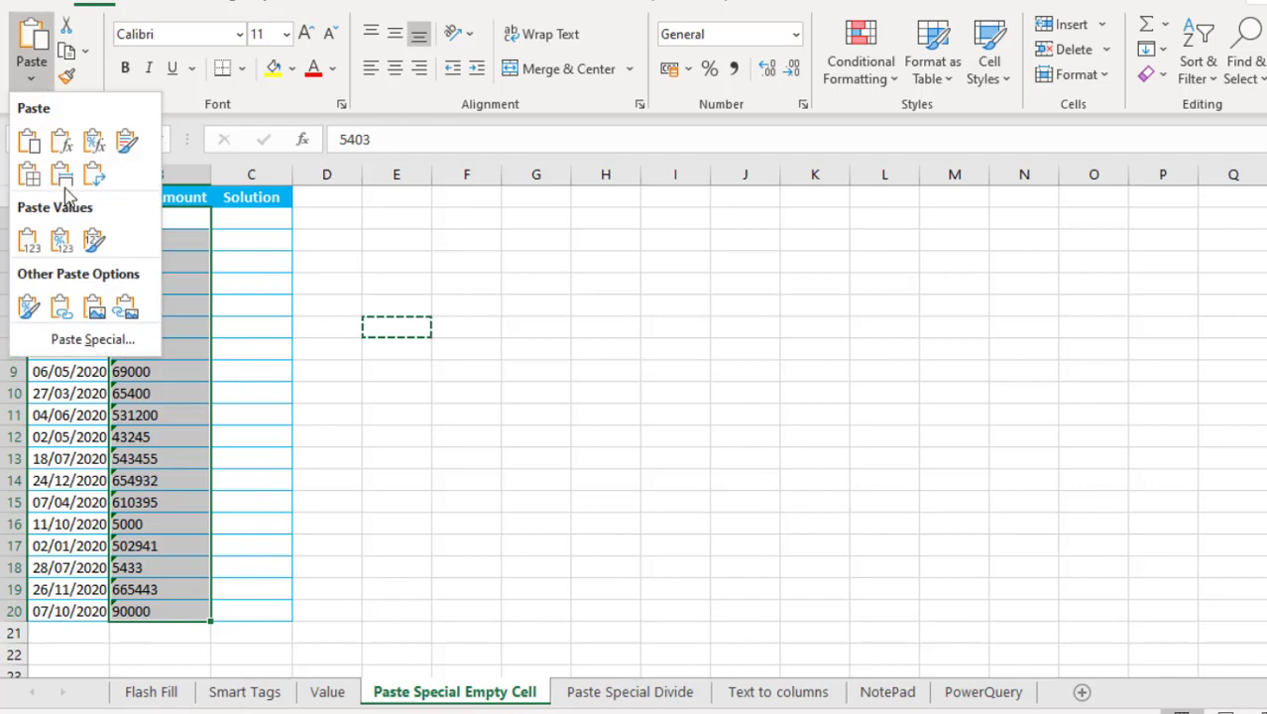
left_click(99, 339)
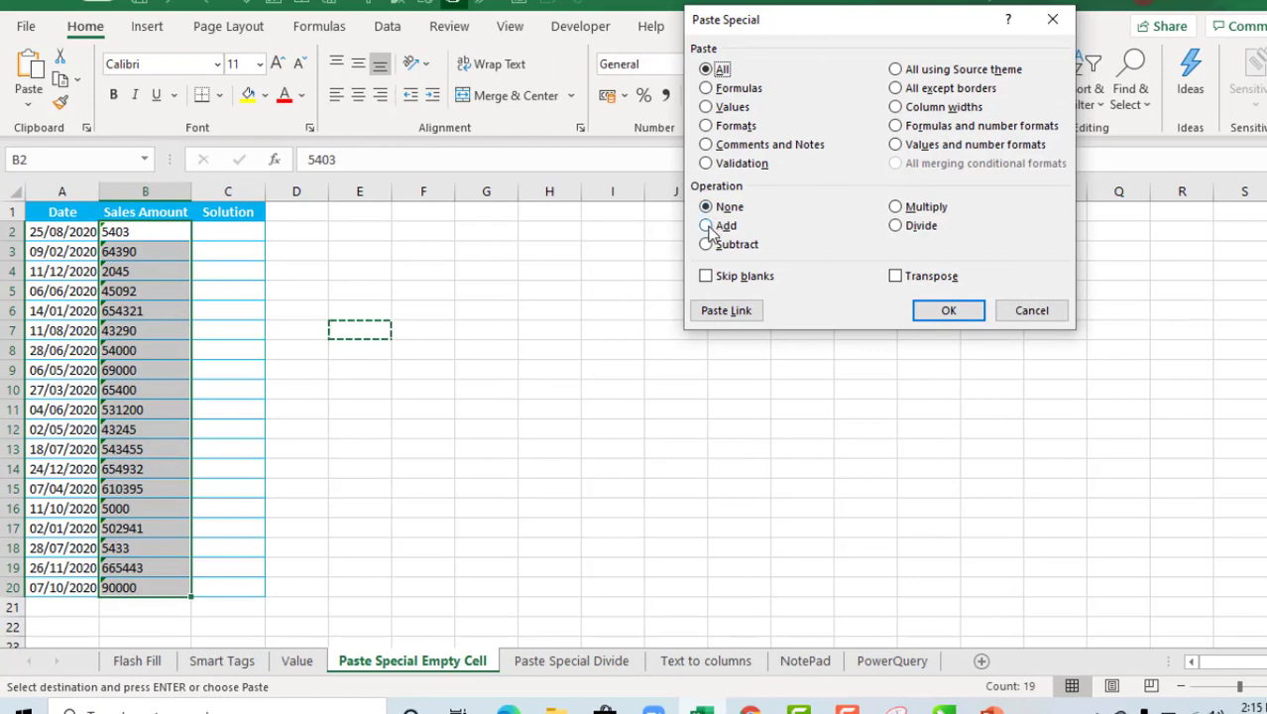
left_click(708, 227)
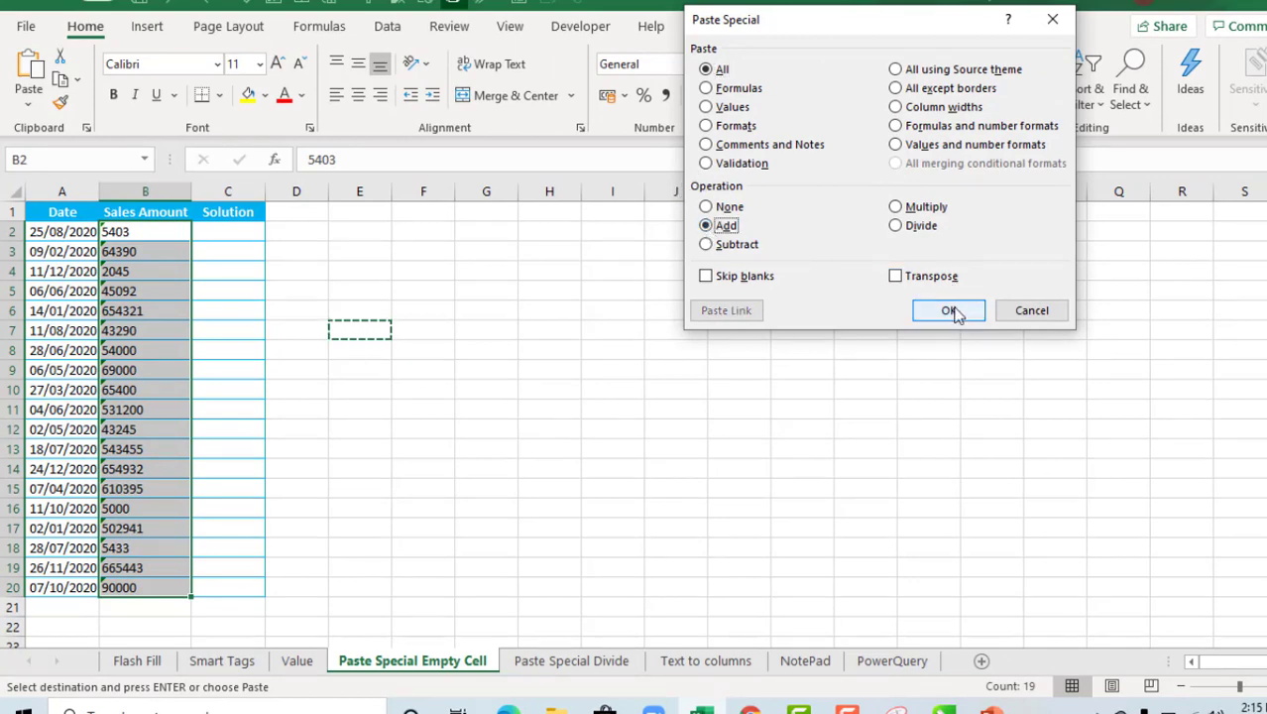
left_click(950, 311)
Step: Enter =ISNUMBER(B2) in C2 and fill it down to row 20, all TRUE
left_click_drag(175, 239, 174, 587)
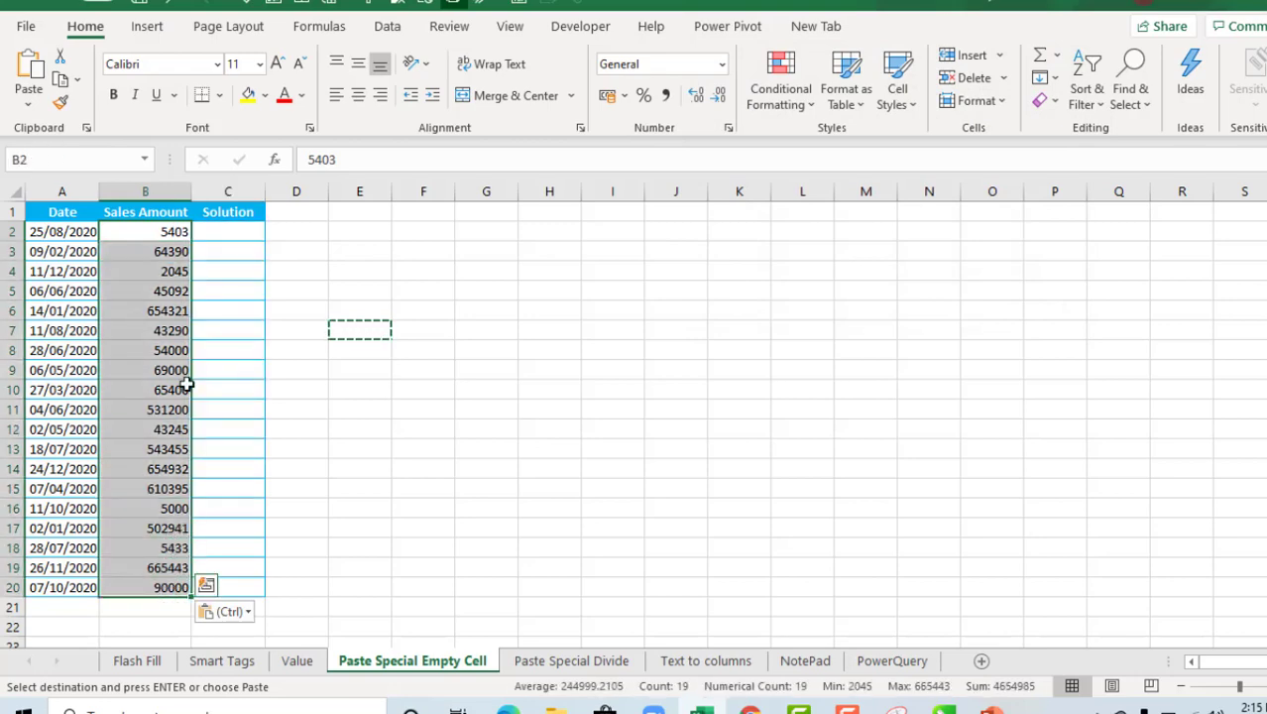
left_click(237, 228)
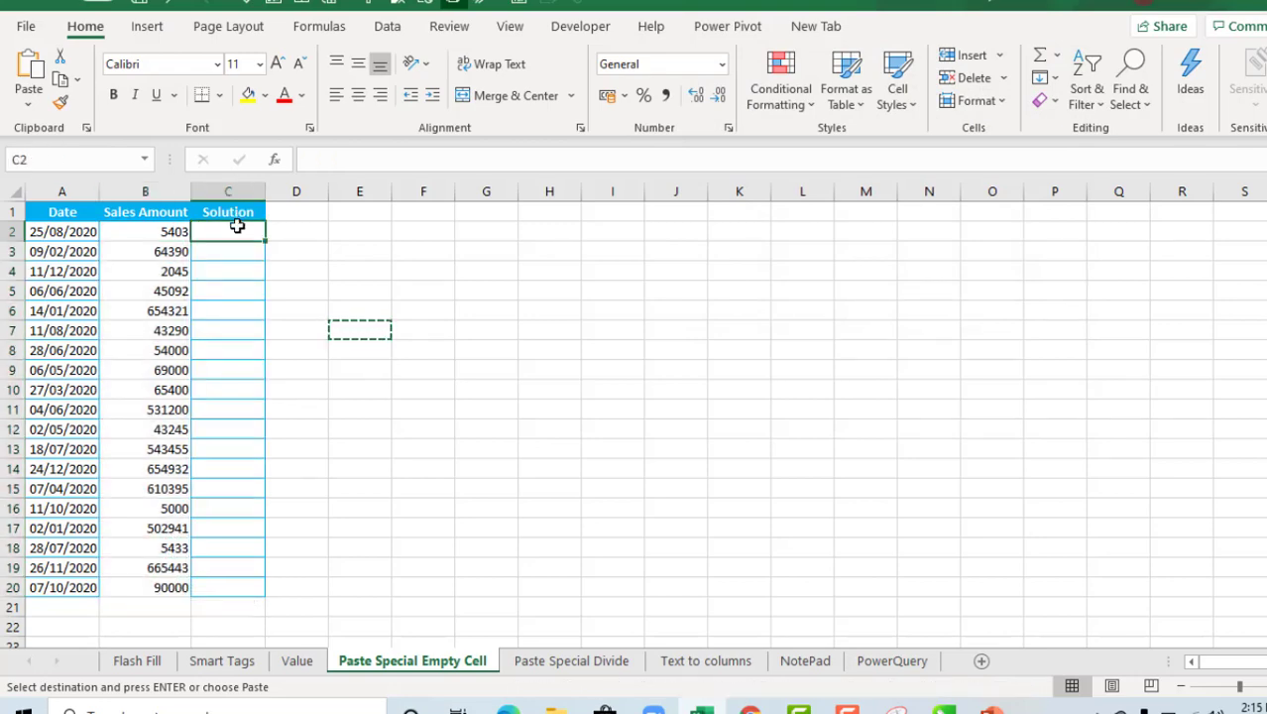
type("=isnu")
key("Tab")
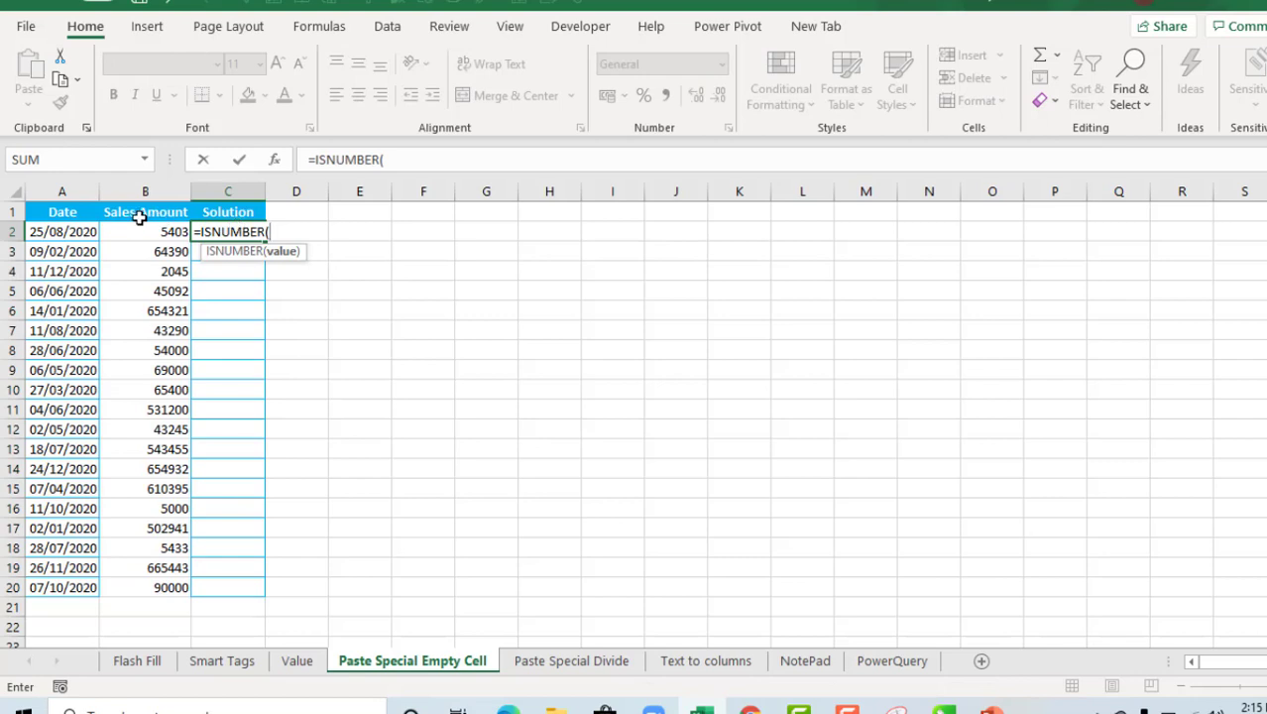
left_click(144, 229)
type(")")
key("ctrl+Return")
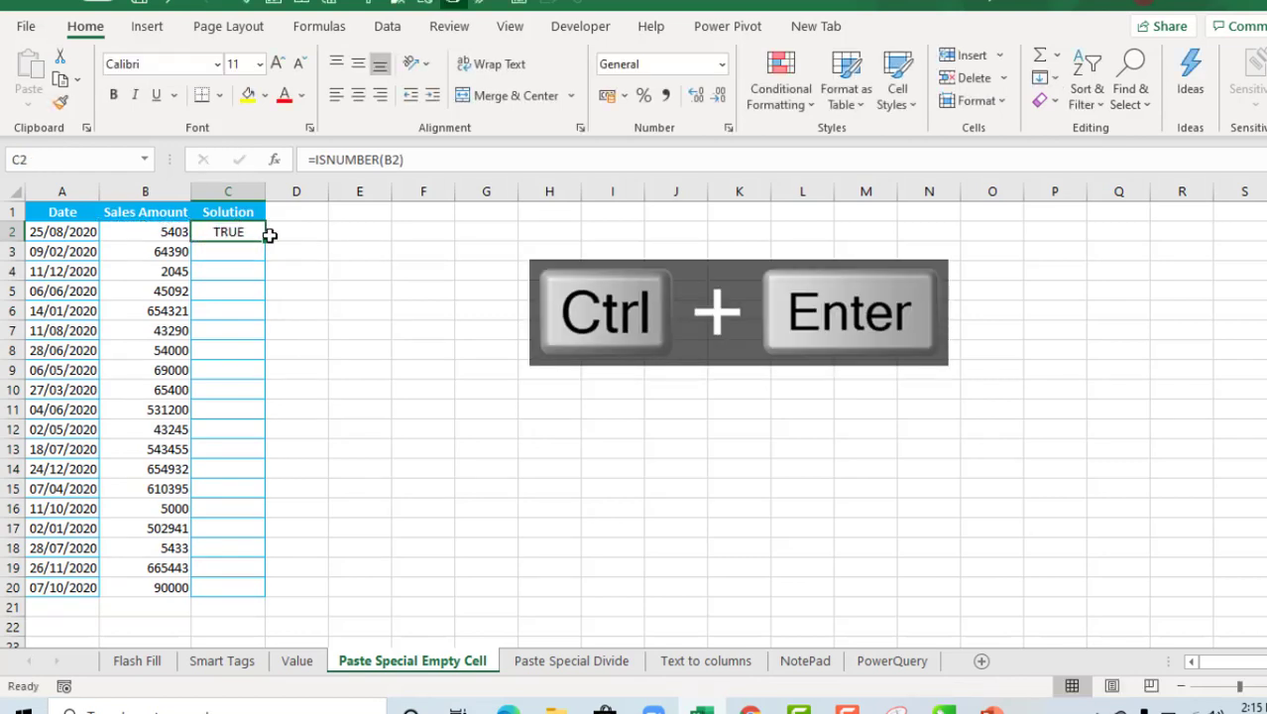
double_click(266, 241)
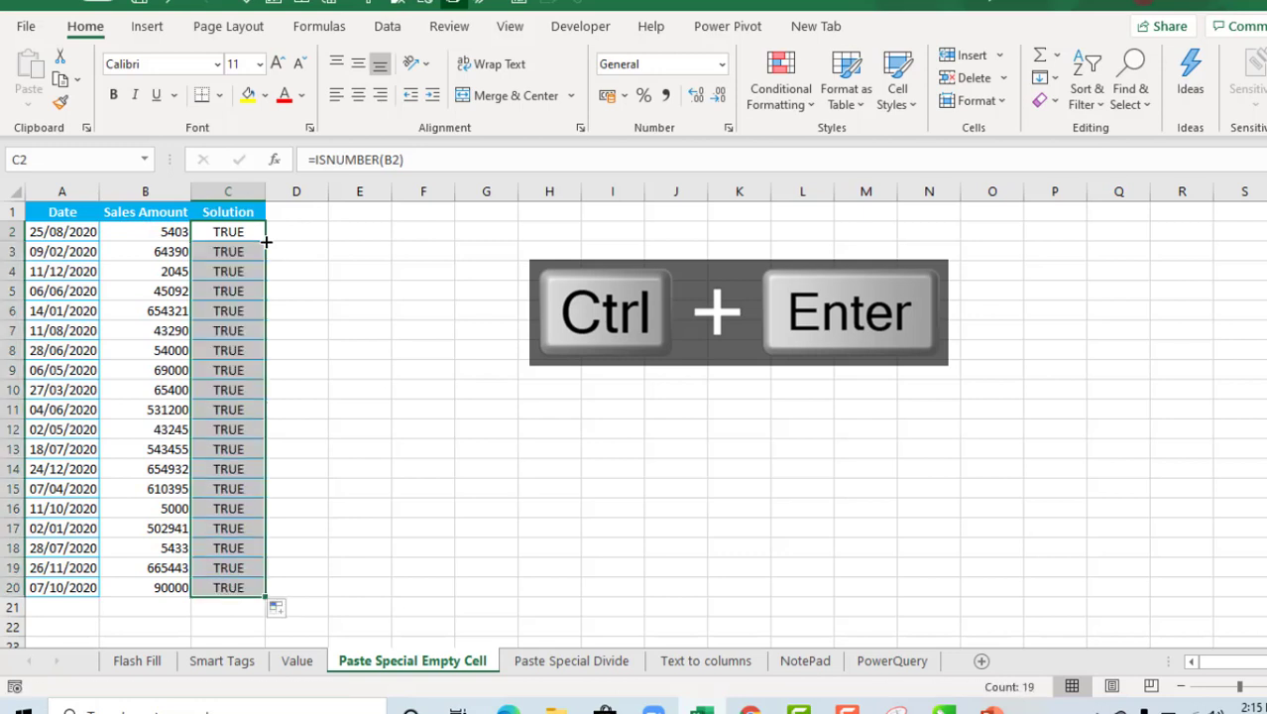
left_click_drag(228, 290, 228, 567)
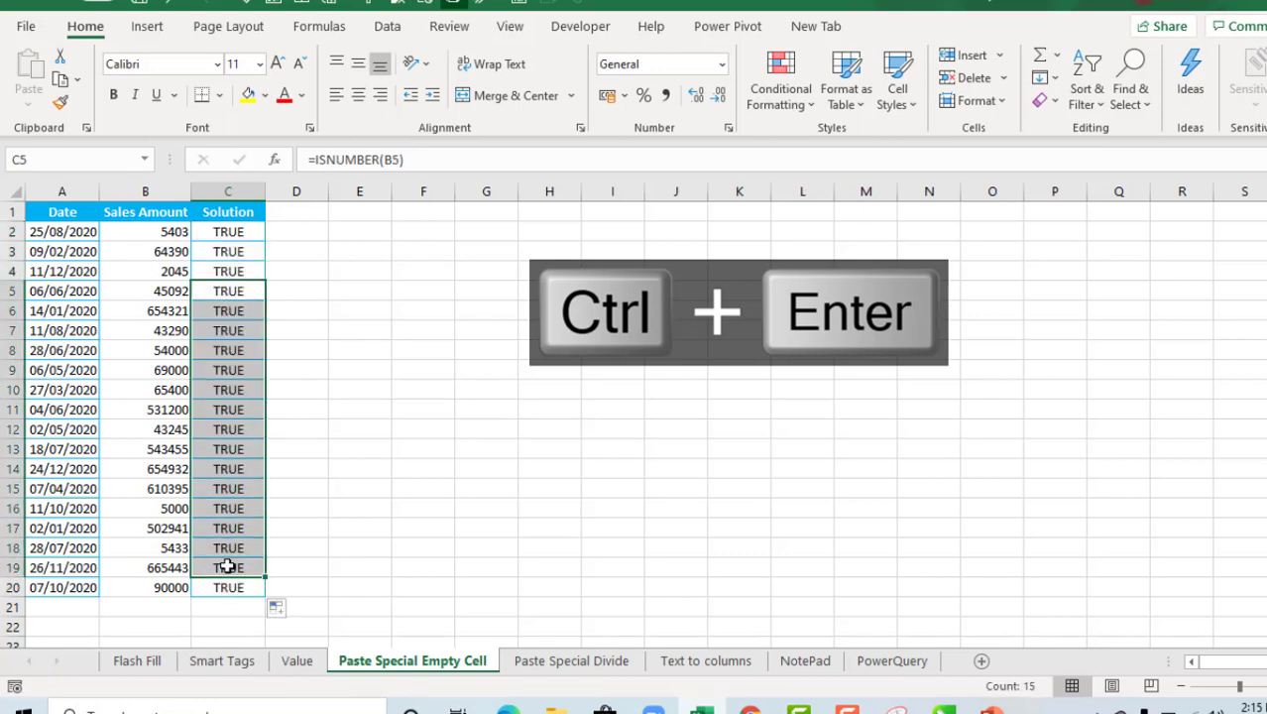
left_click(503, 441)
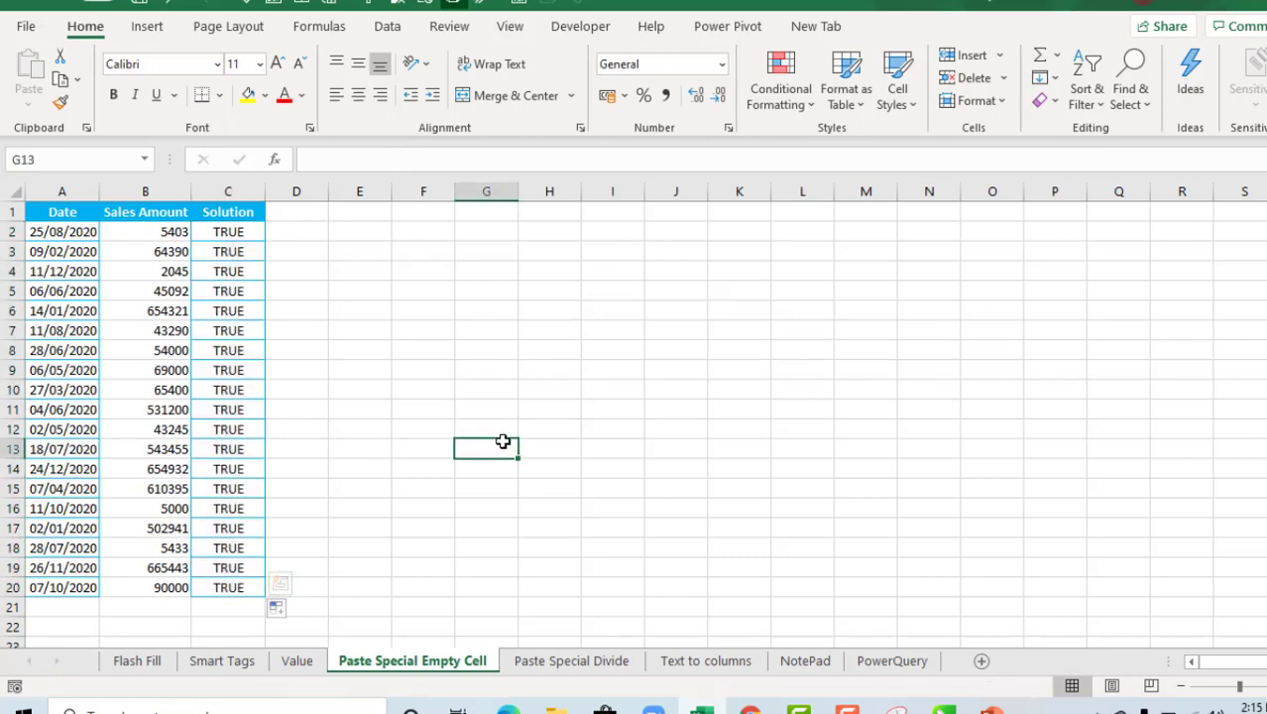
Step: Copy a 1 from C2 and Paste Special with Divide onto sales amounts B2:B20
left_click(559, 666)
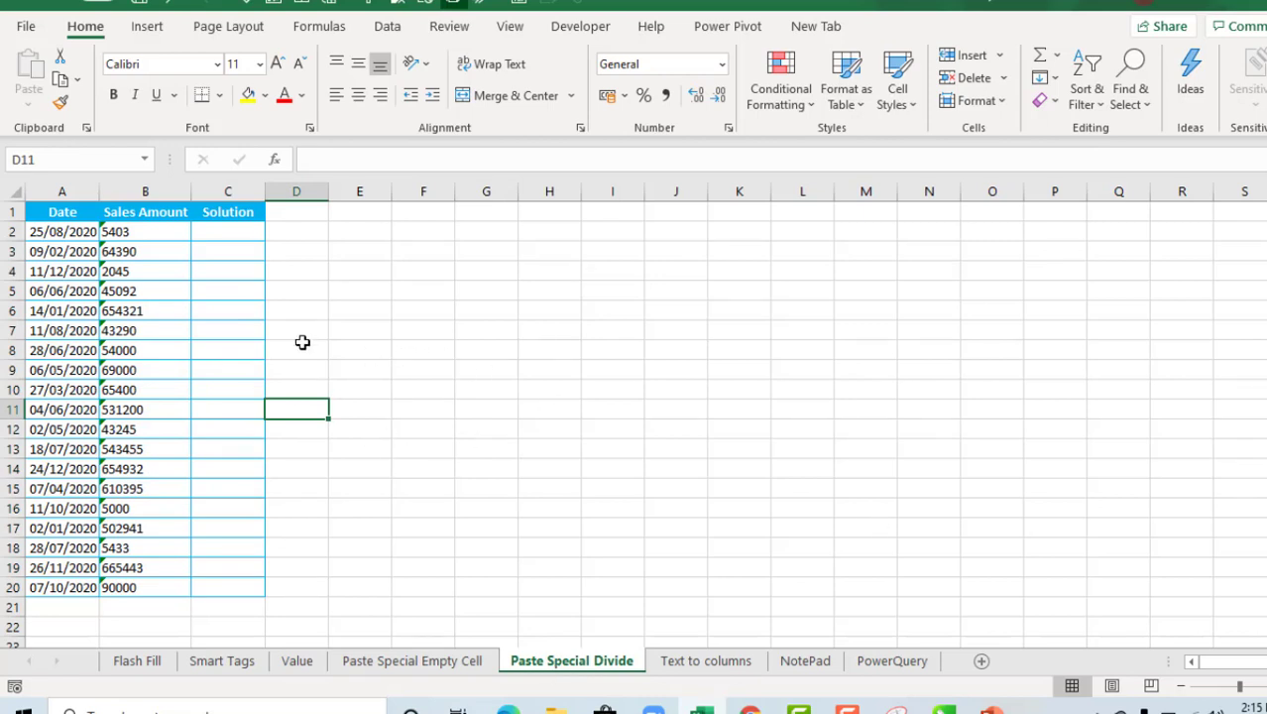
left_click(219, 232)
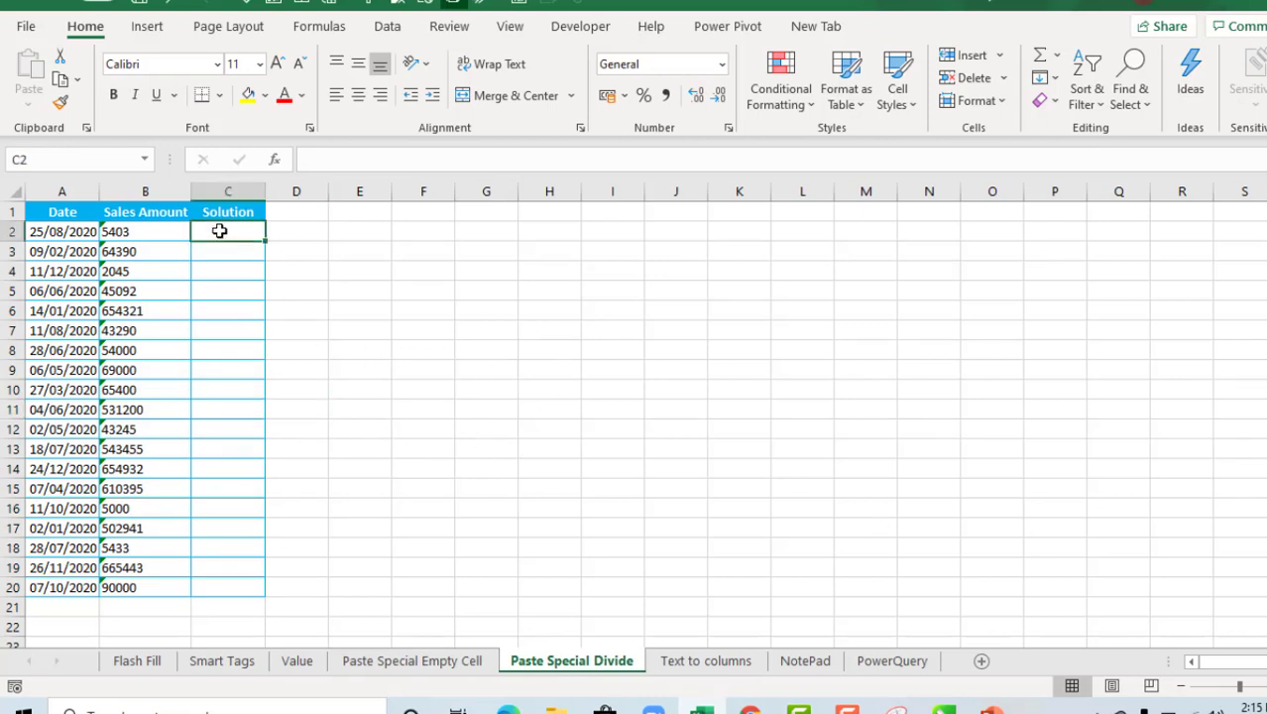
type("1")
key("ctrl+Return")
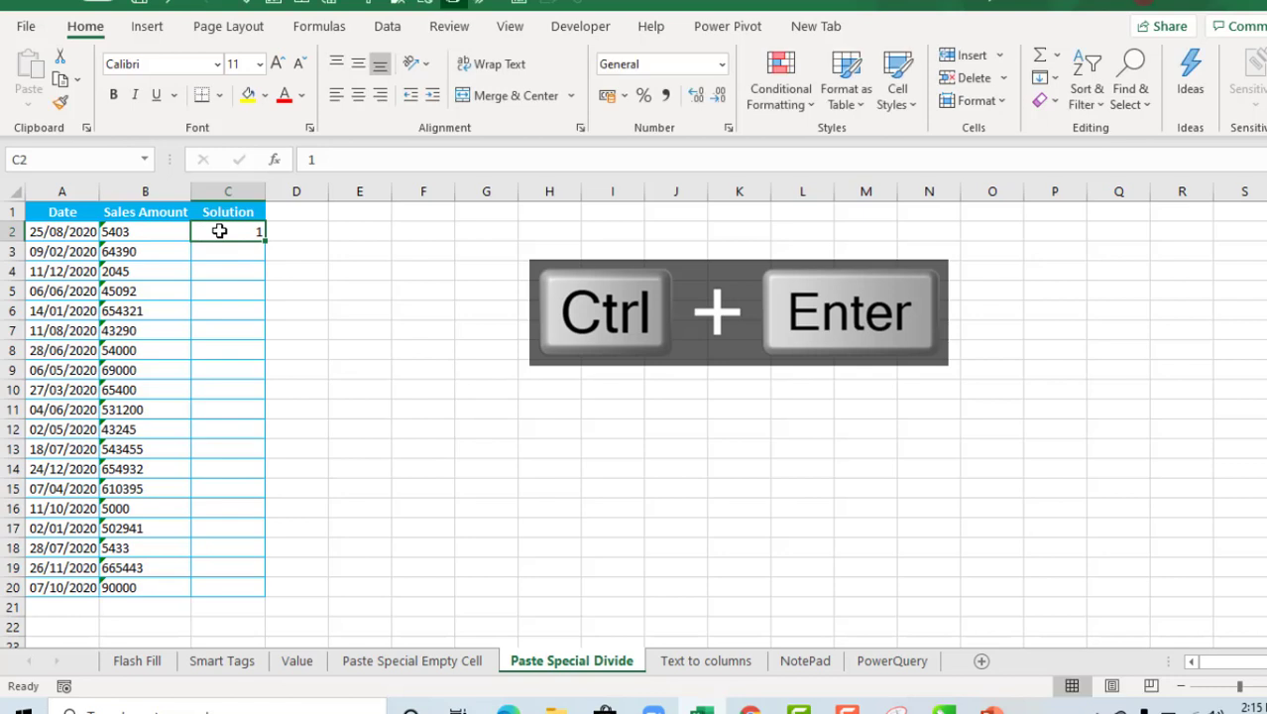
key("ctrl+c")
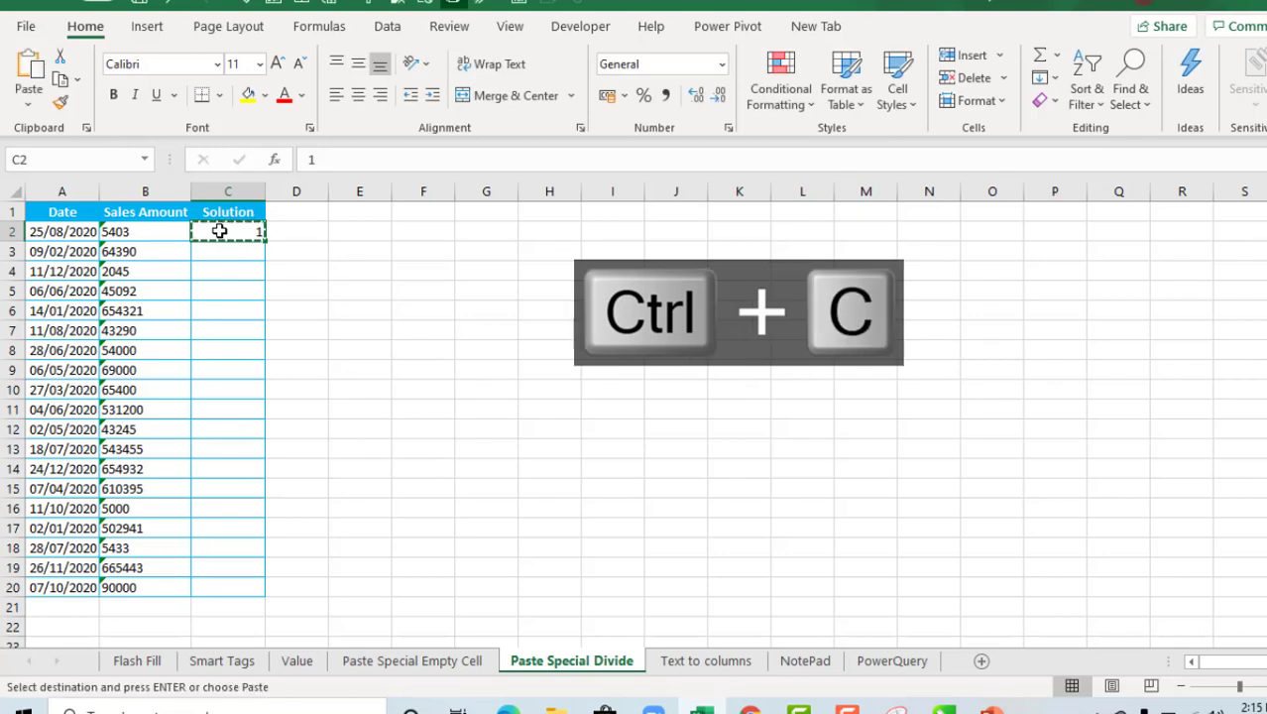
left_click_drag(146, 232, 121, 589)
left_click(29, 105)
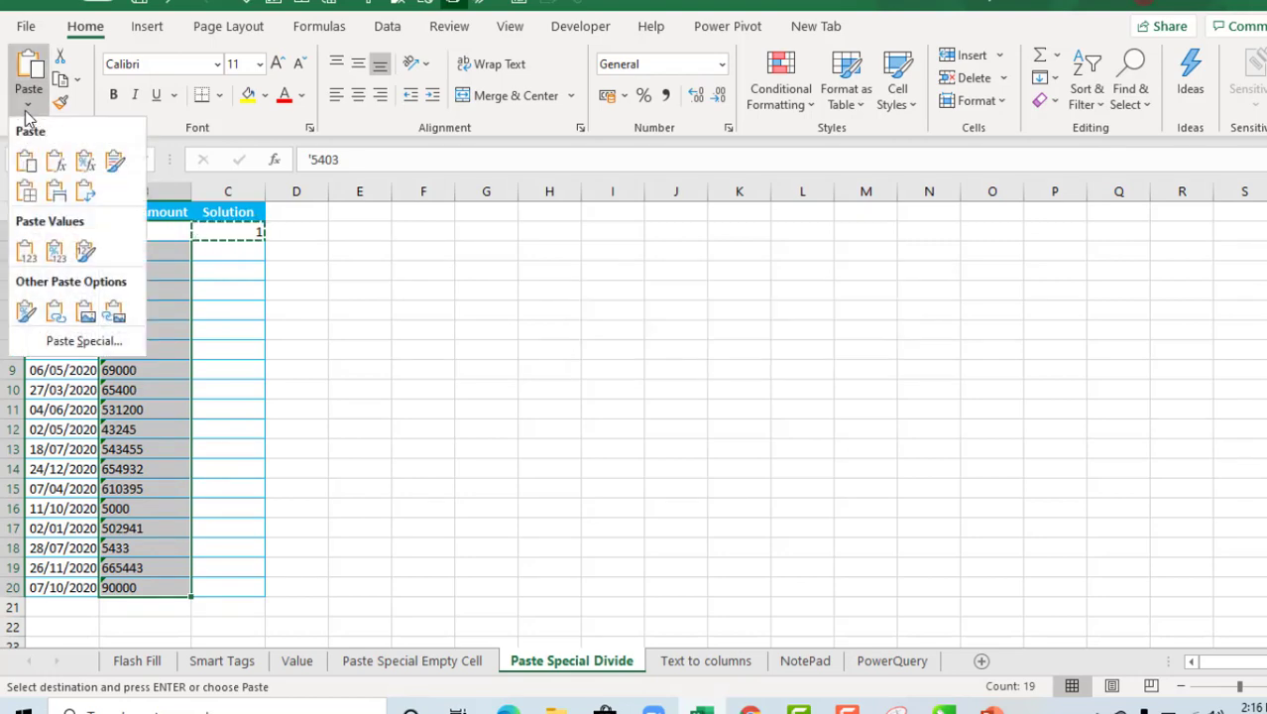
left_click(82, 340)
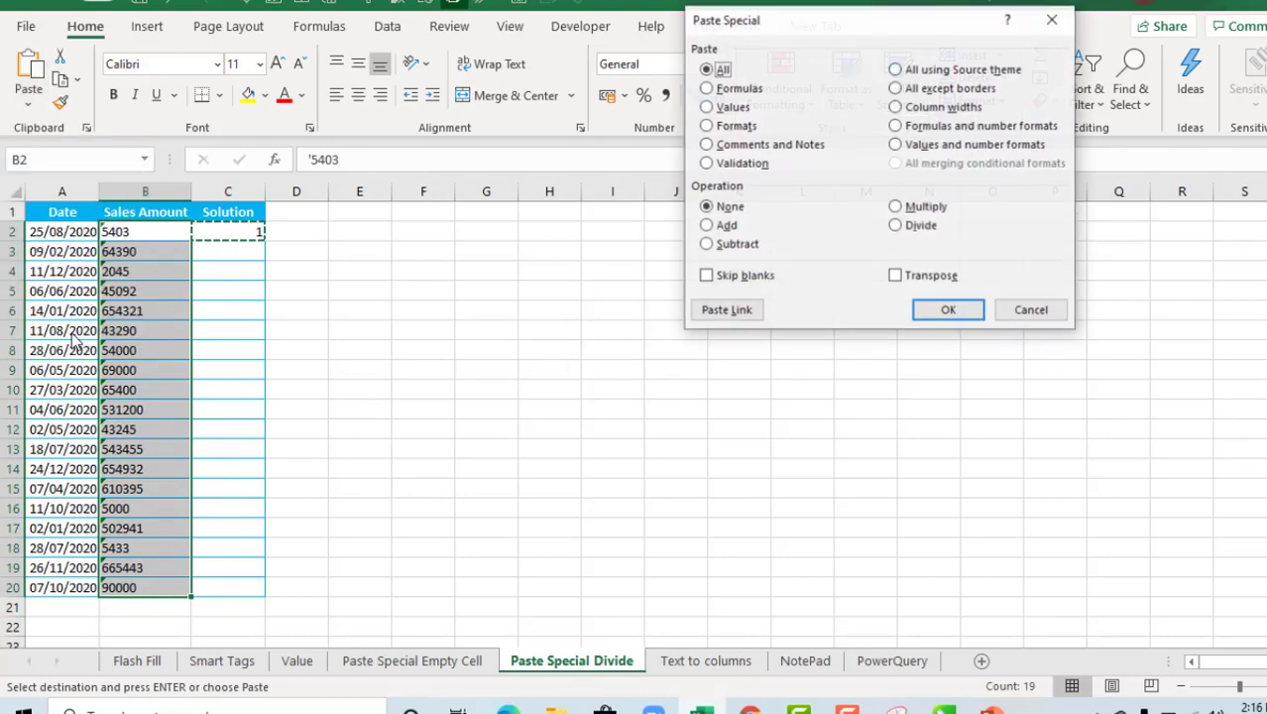
left_click(898, 208)
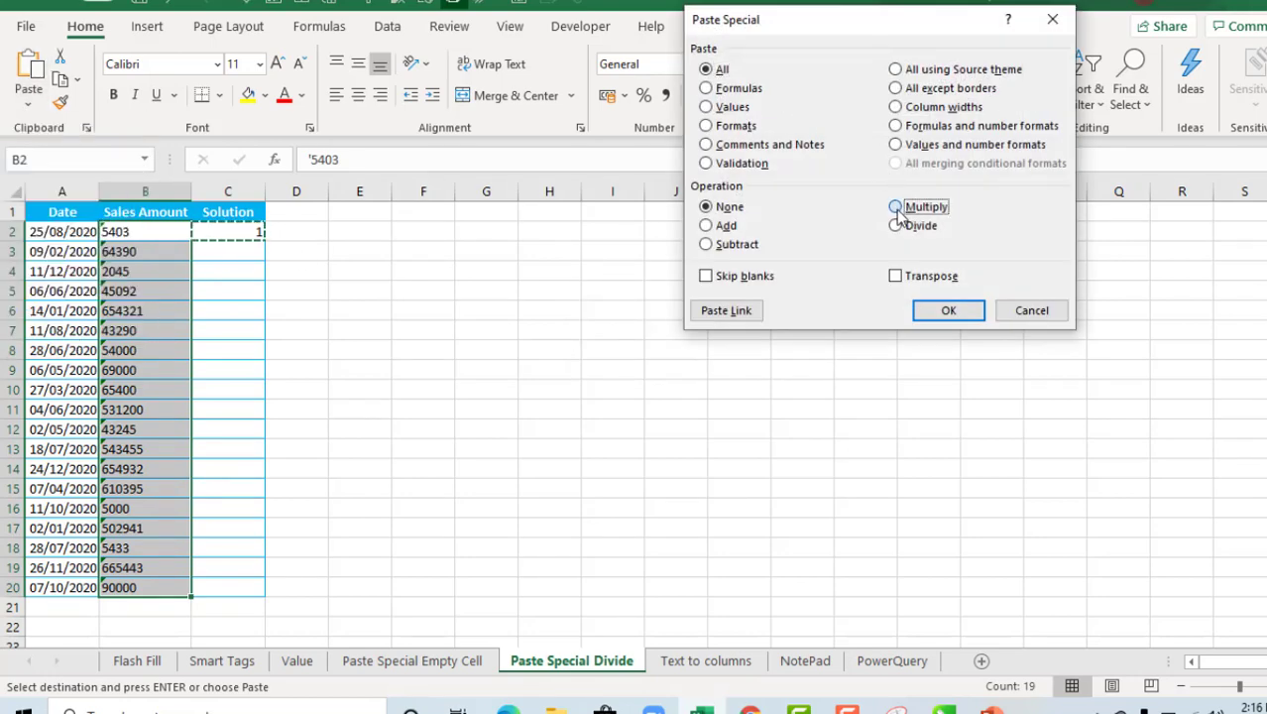
left_click(899, 227)
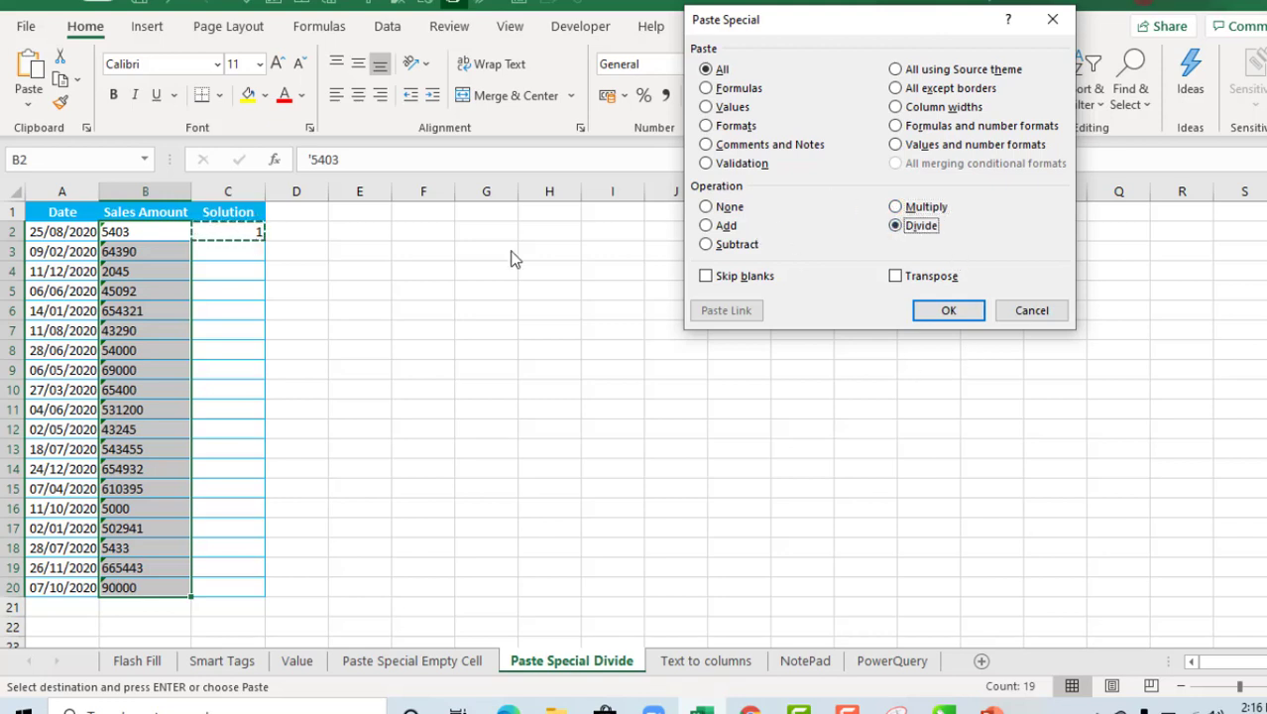
left_click(952, 312)
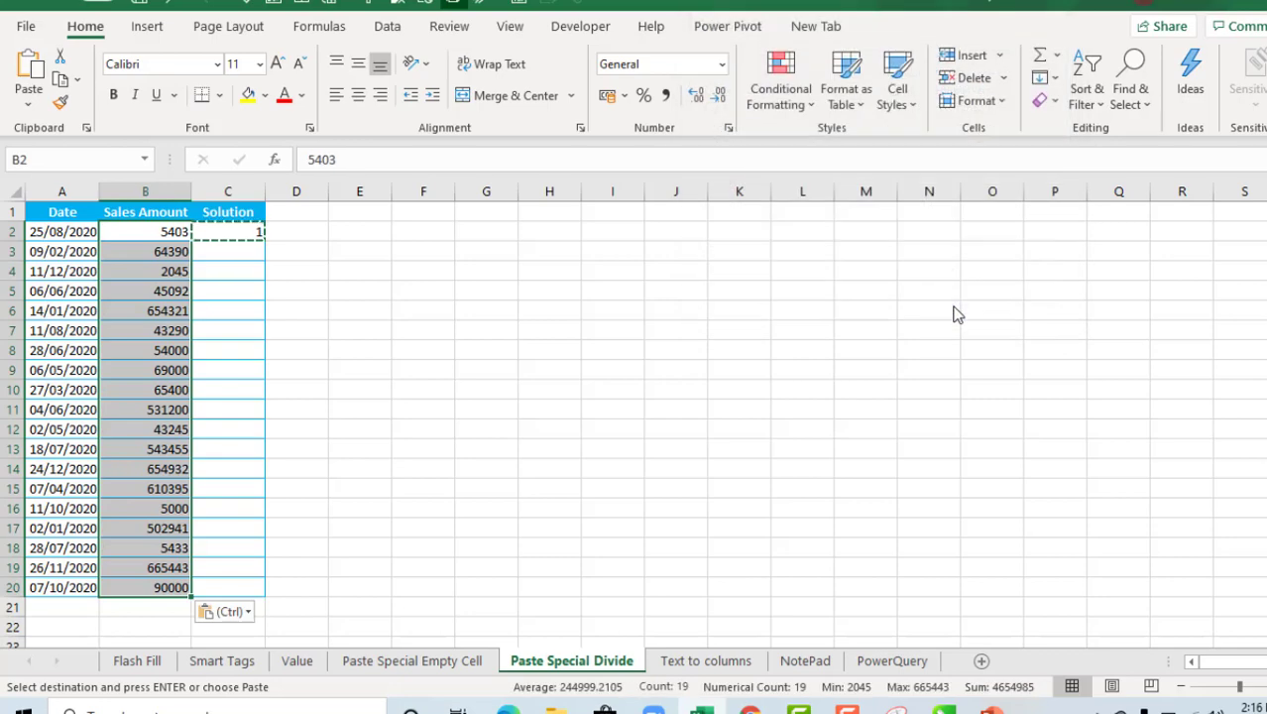
Step: Enter =ISNUMBER(B2) in C2 and fill it down to row 20, all TRUE
left_click_drag(158, 230, 139, 472)
left_click(245, 230)
type("=")
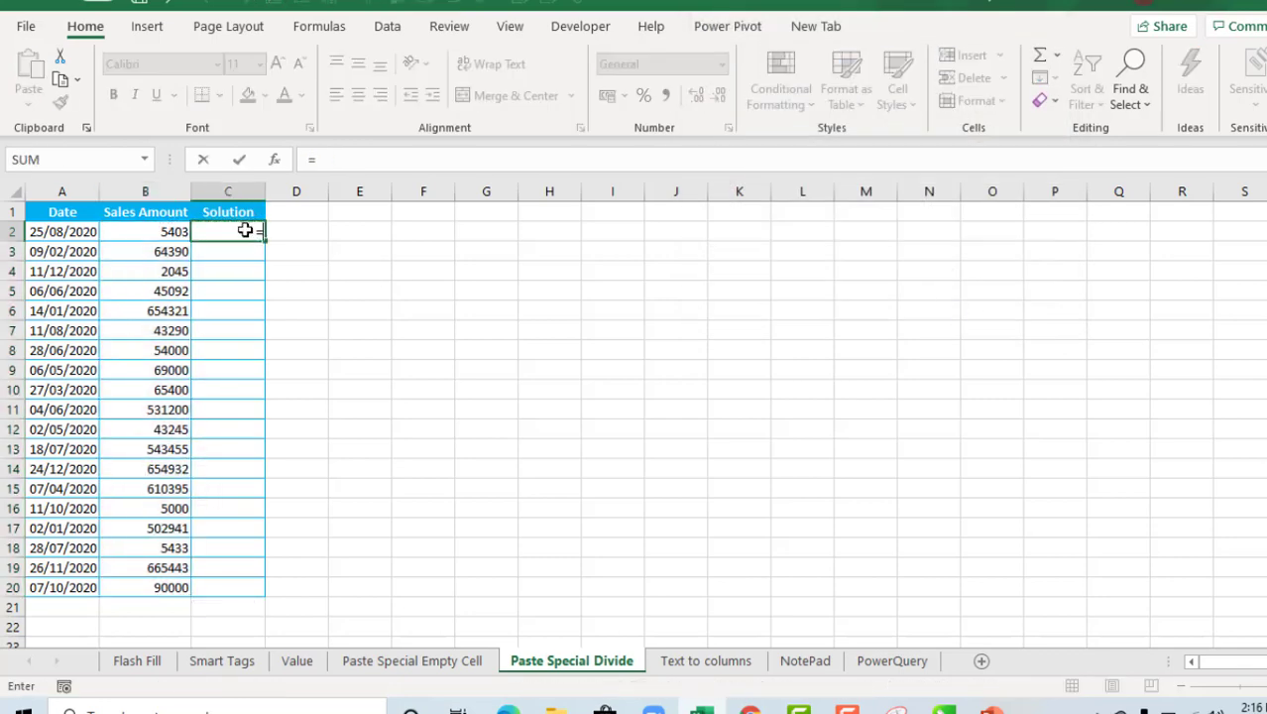
type("isn")
key("Down")
key("Down")
key("Tab")
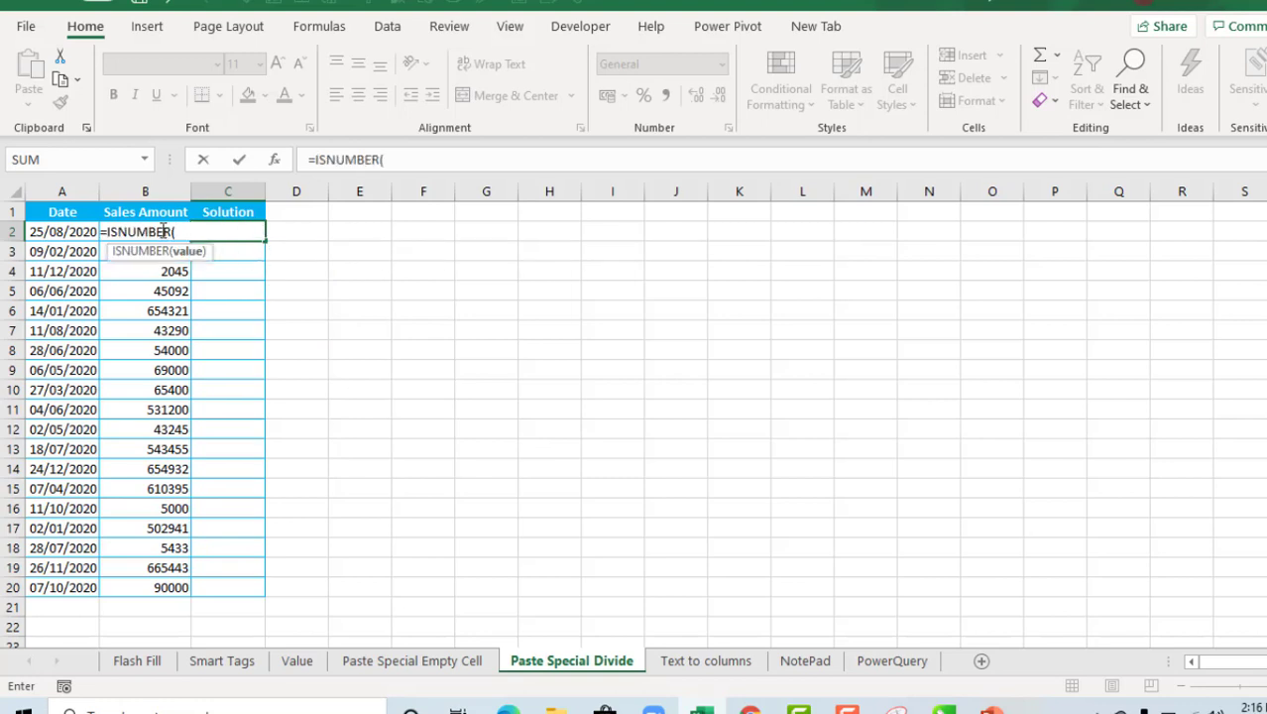
type("b2)")
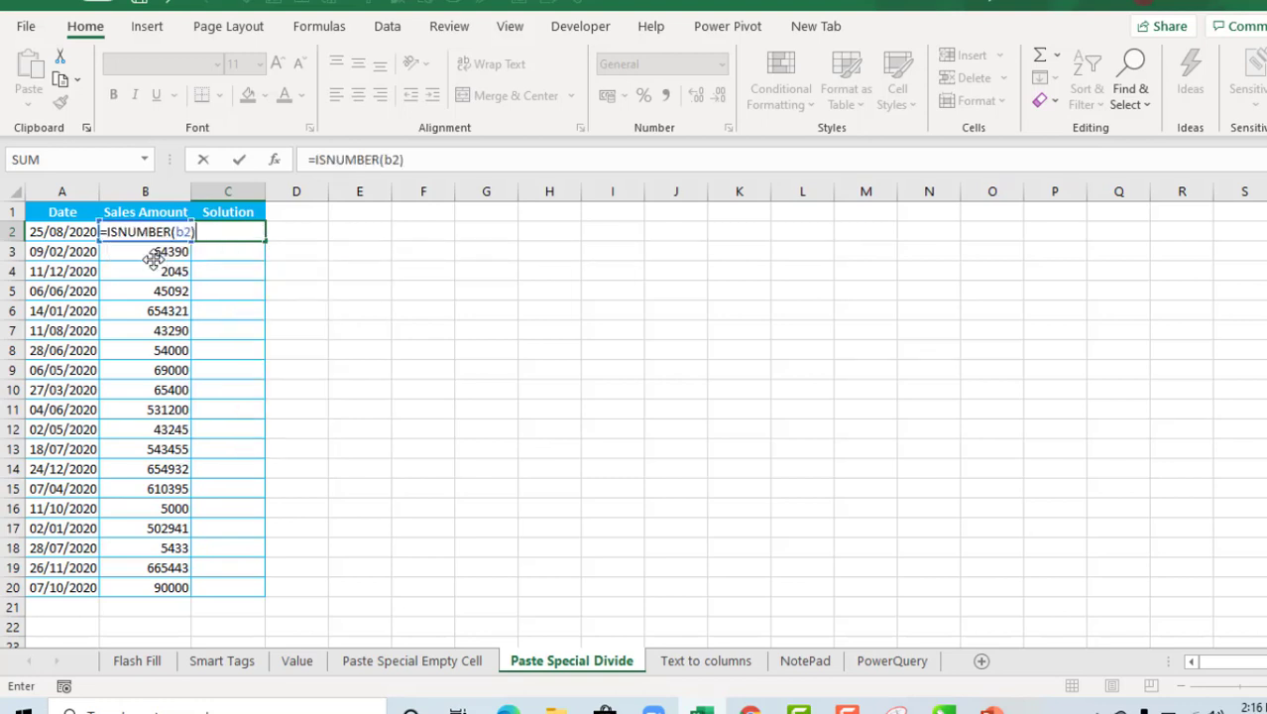
key("ctrl+Return")
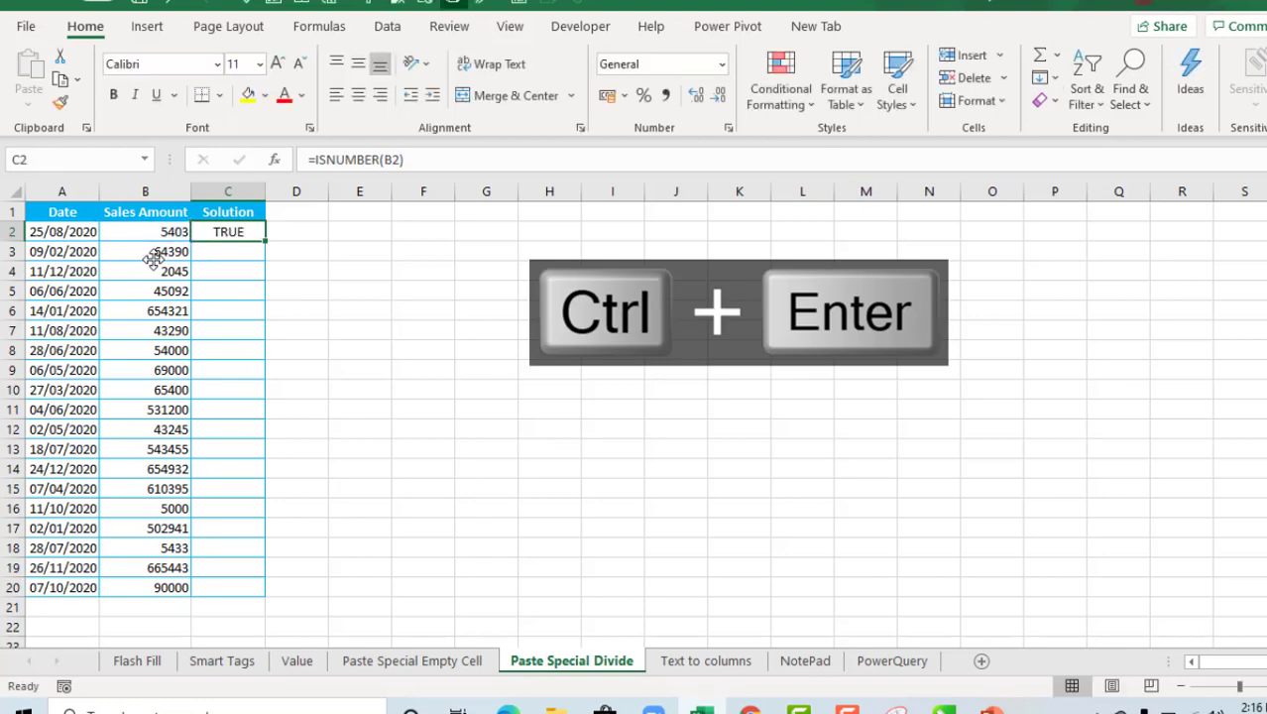
double_click(266, 243)
left_click_drag(241, 293, 226, 529)
Step: Run Text to Columns with default Delimited settings on B2:B20, making numbers summing 4654985
left_click(706, 660)
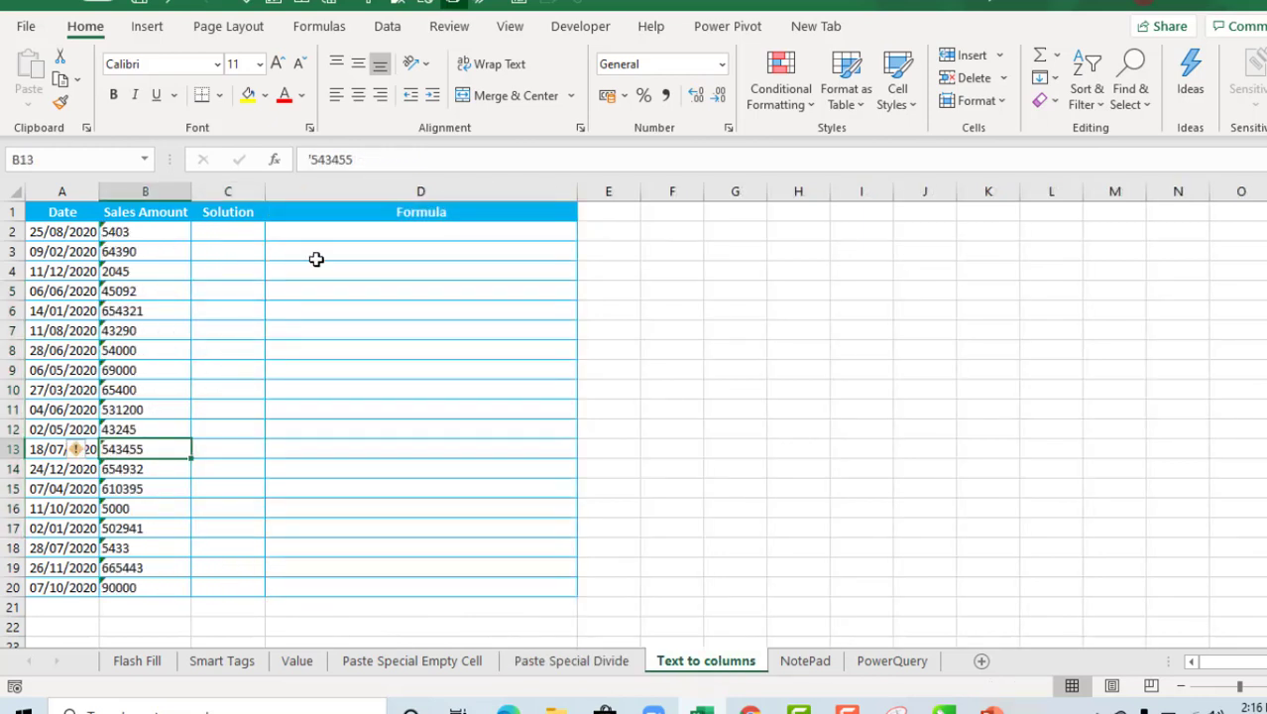
left_click_drag(139, 230, 156, 590)
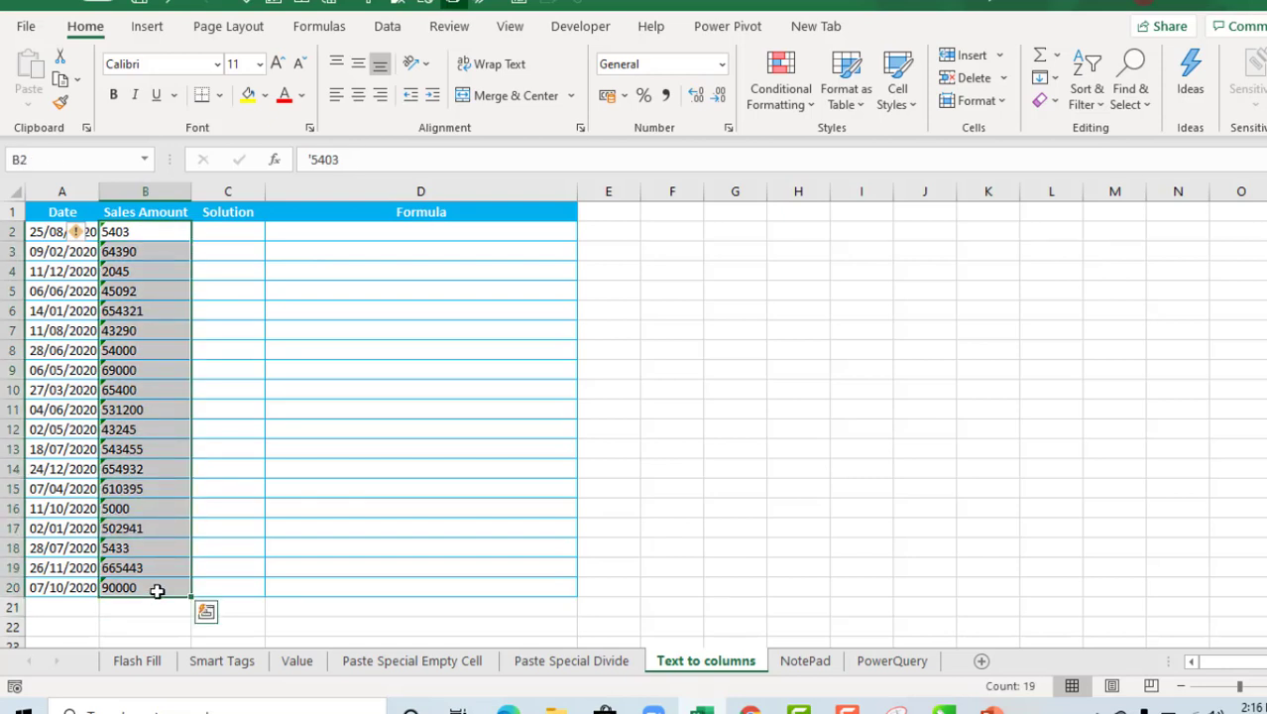
left_click(401, 32)
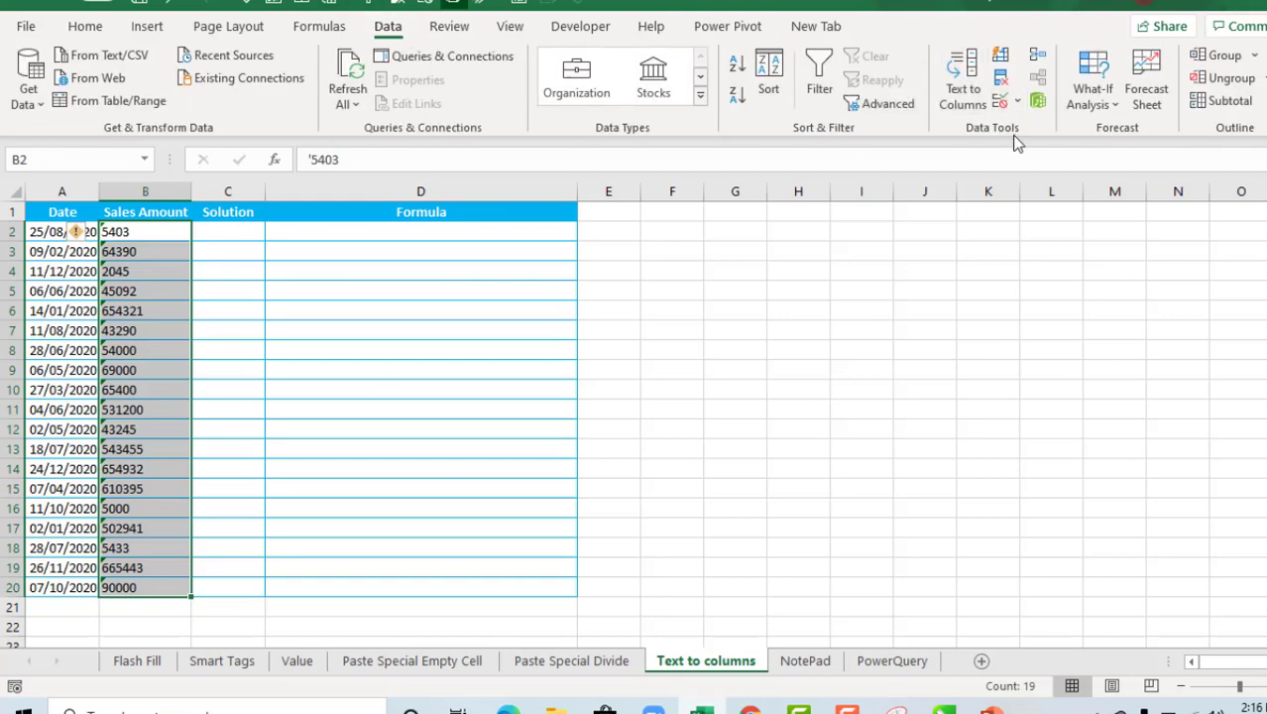
left_click(954, 69)
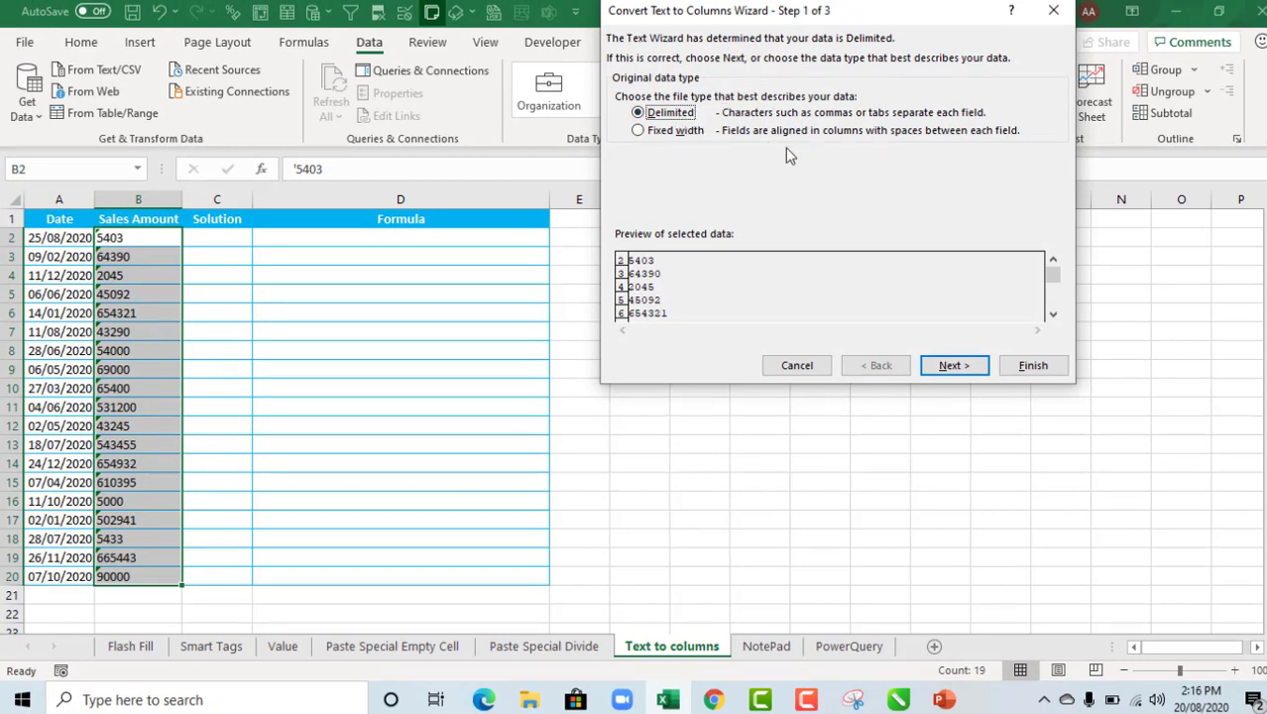
left_click(962, 368)
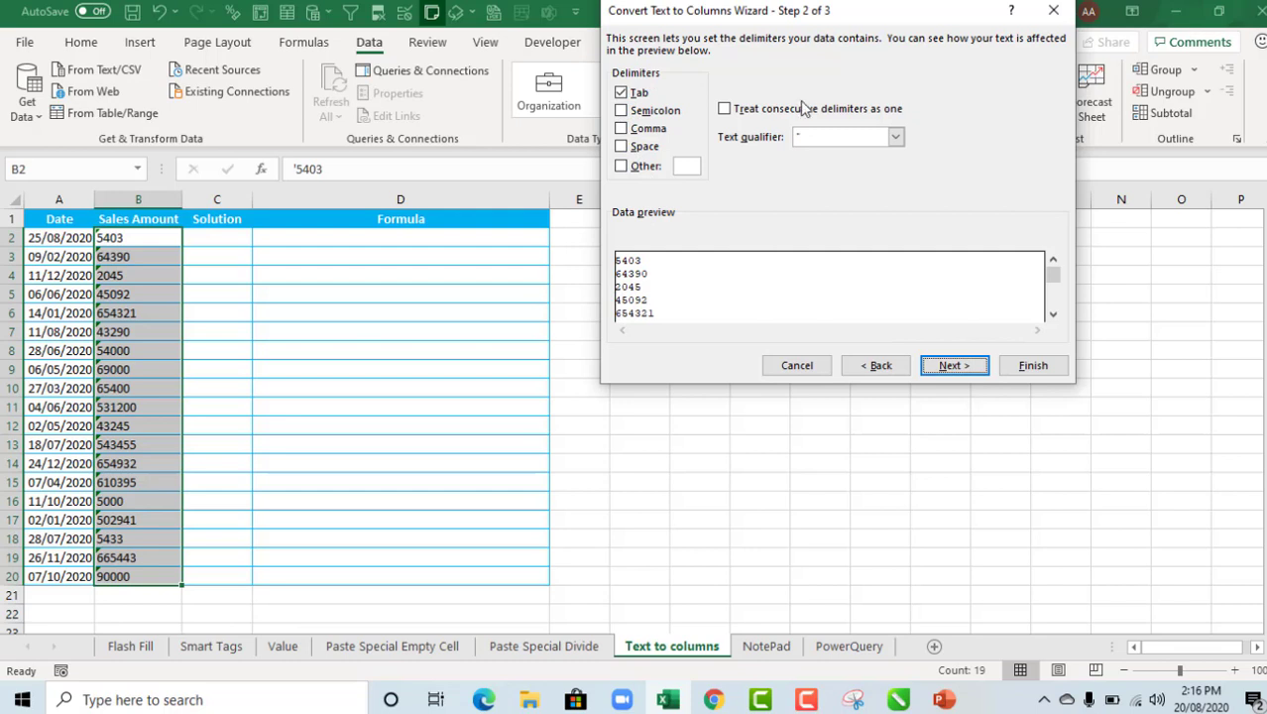
left_click(950, 366)
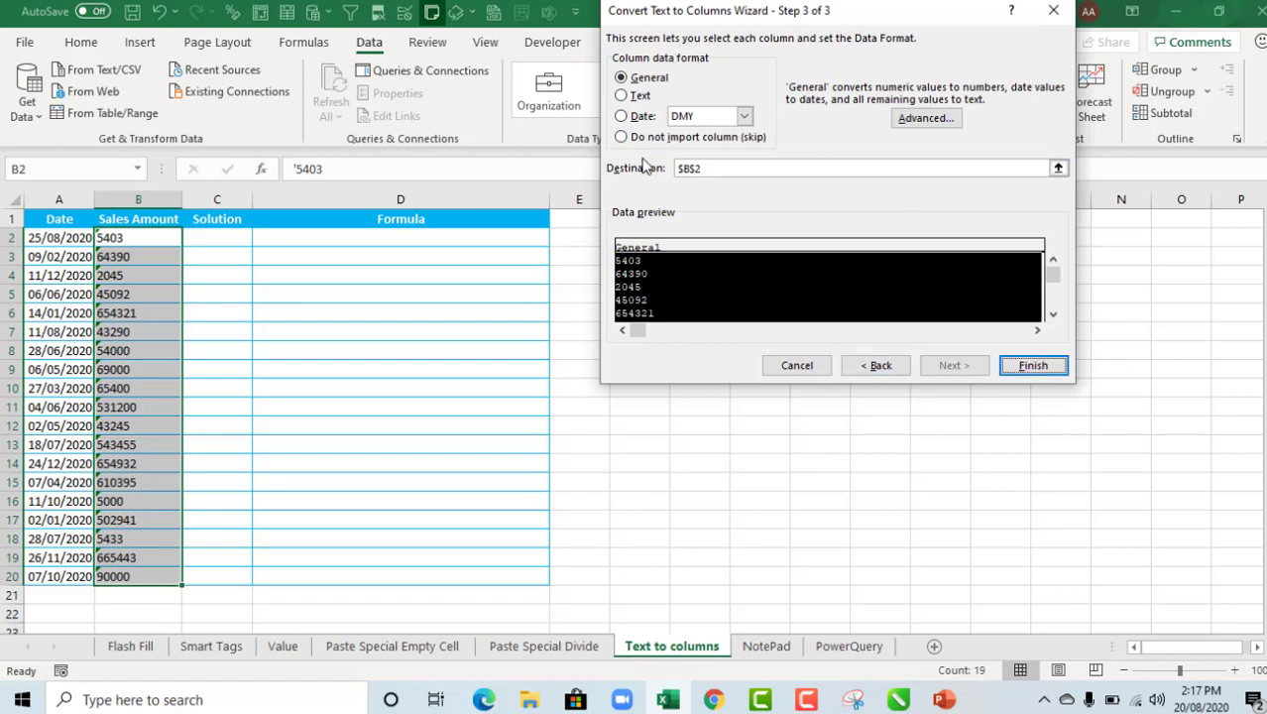
left_click(1046, 367)
left_click_drag(159, 238, 140, 577)
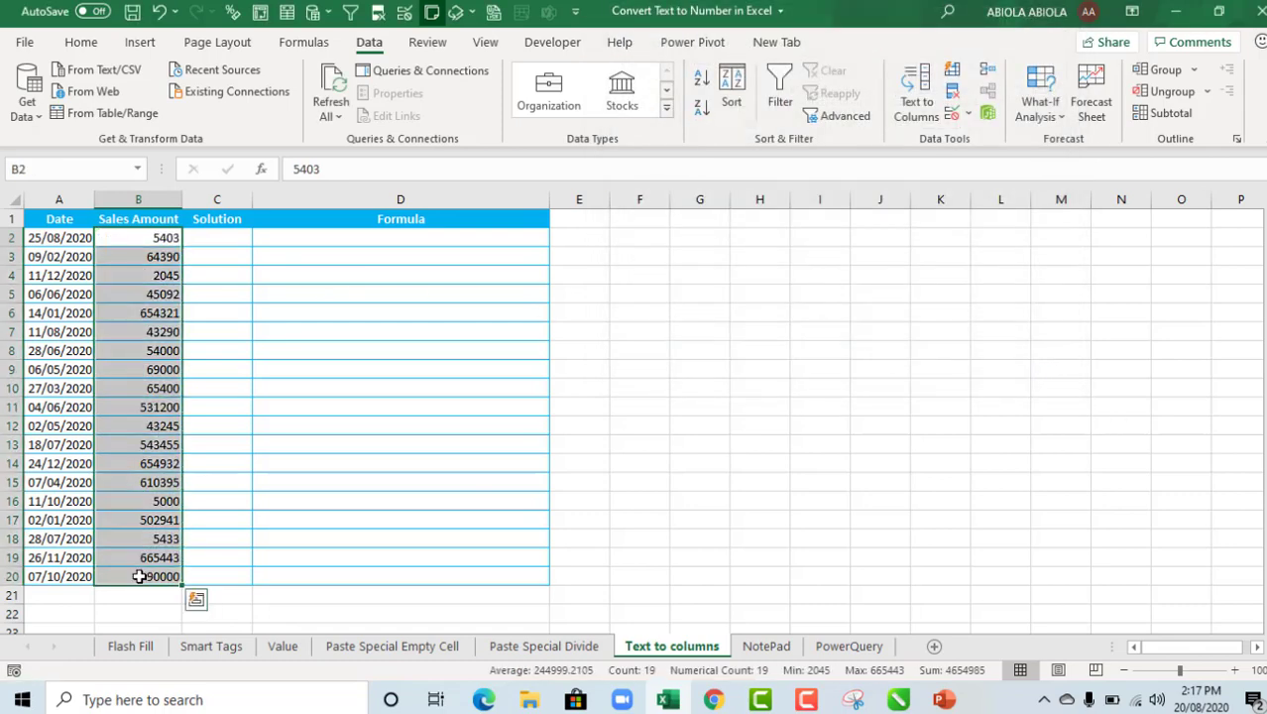
Step: Enter =ISNUMBER(B2) in C2, fill it down column C (all TRUE), then go to the NotePad sheet
left_click(218, 238)
type("=isnu")
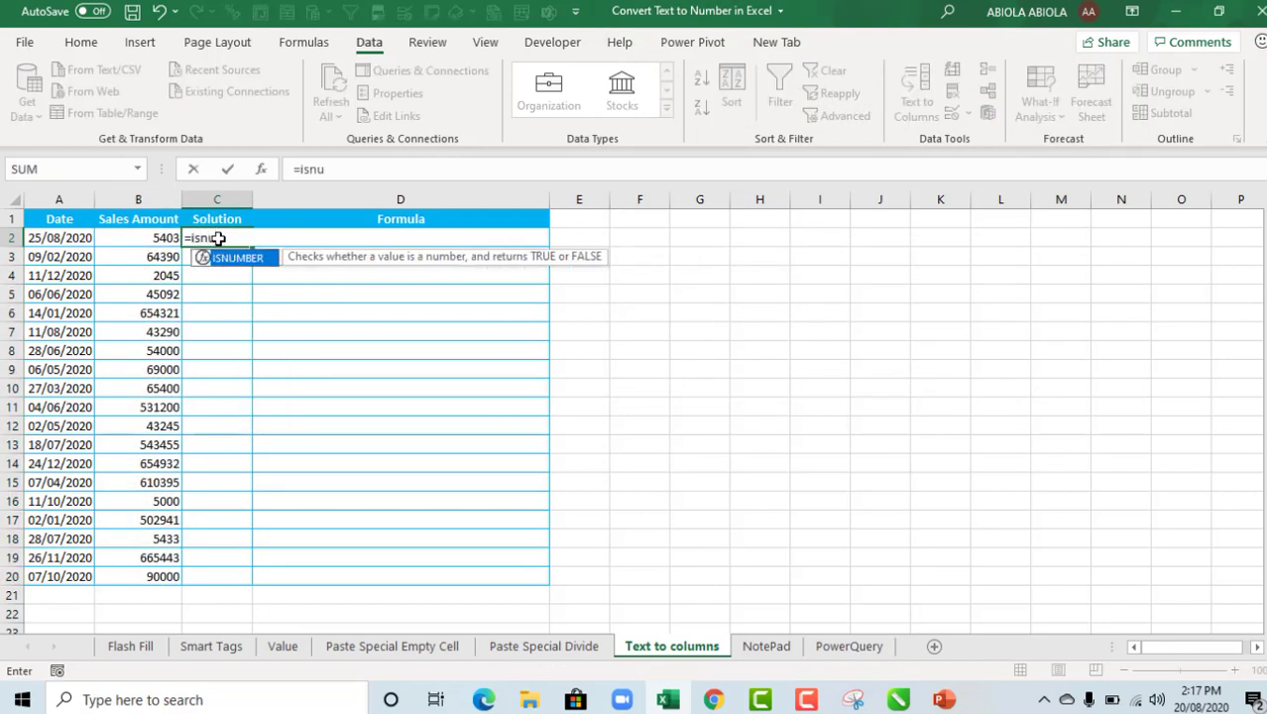
key("Tab")
left_click(159, 236)
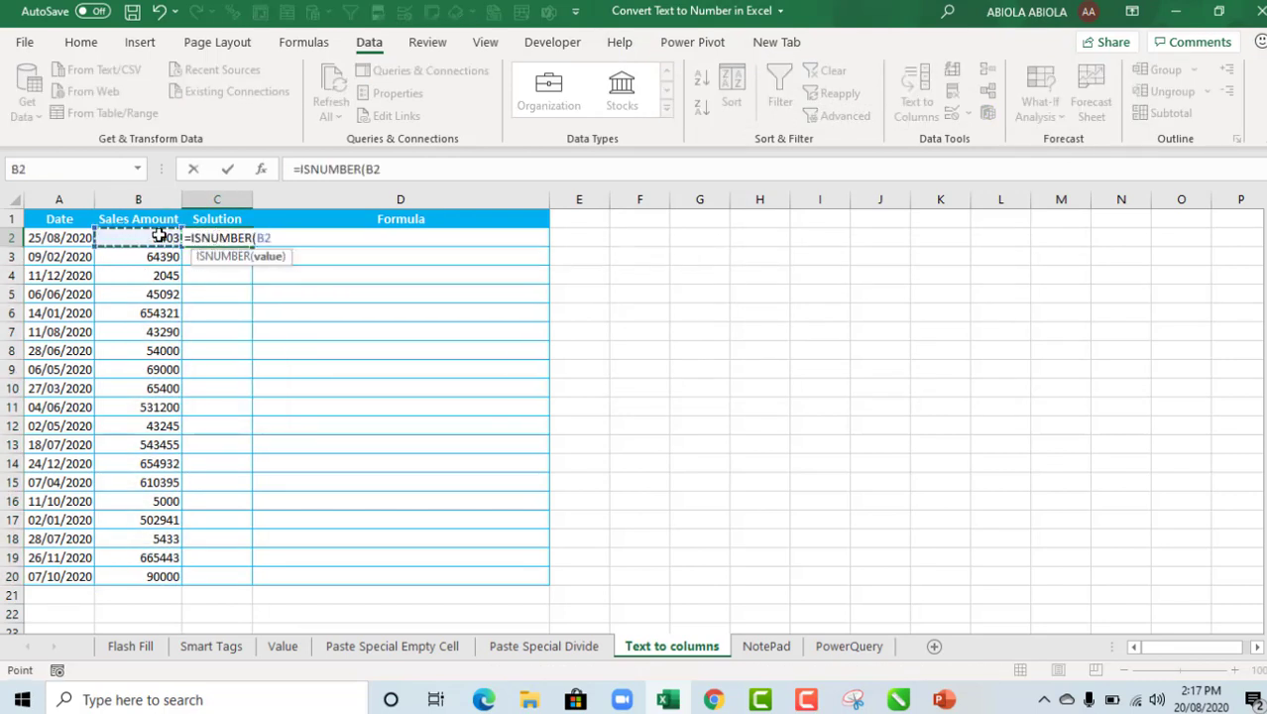
type(")")
key("ctrl+Return")
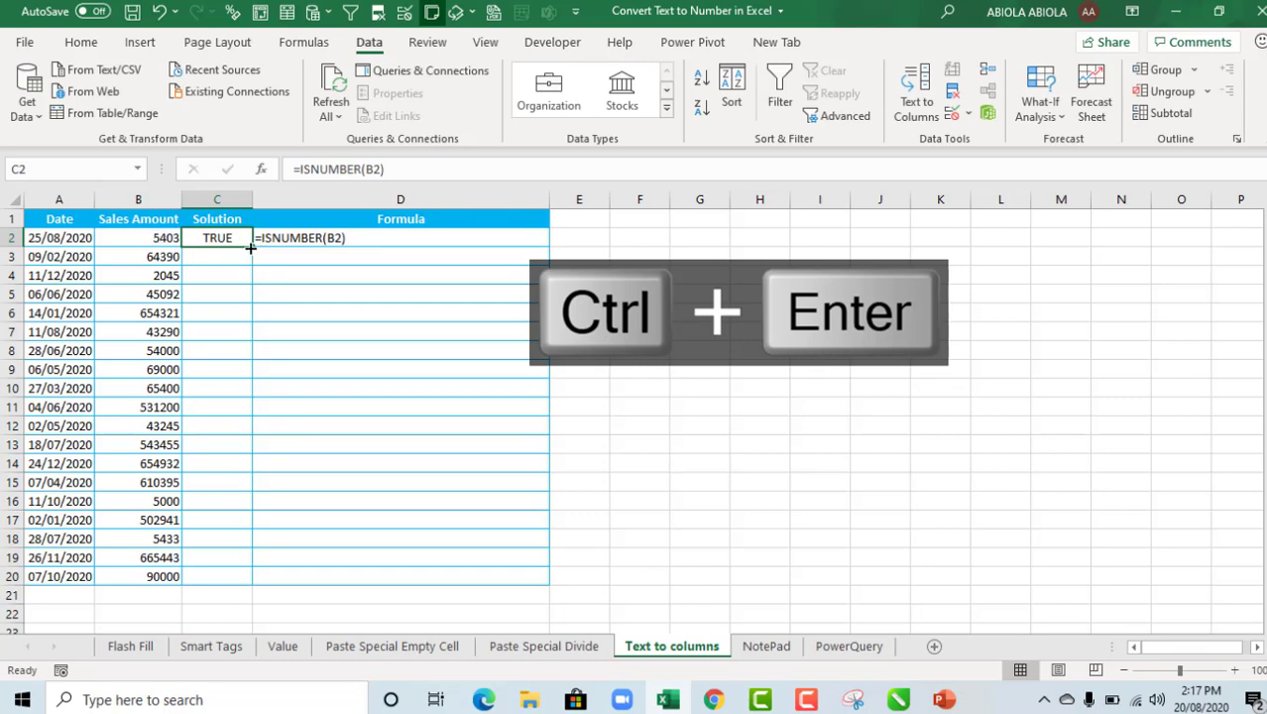
double_click(252, 248)
left_click_drag(385, 238, 415, 589)
left_click_drag(222, 254, 219, 482)
left_click_drag(119, 294, 136, 482)
left_click(694, 422)
left_click(783, 651)
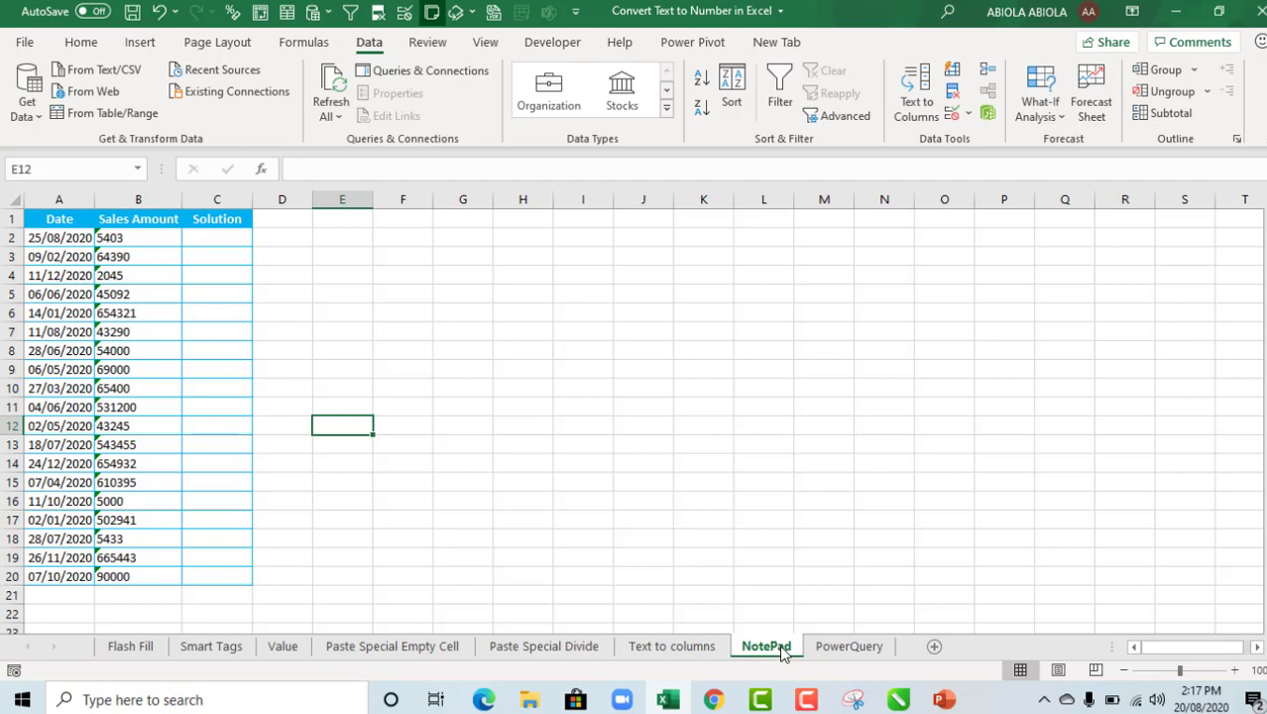
key("super")
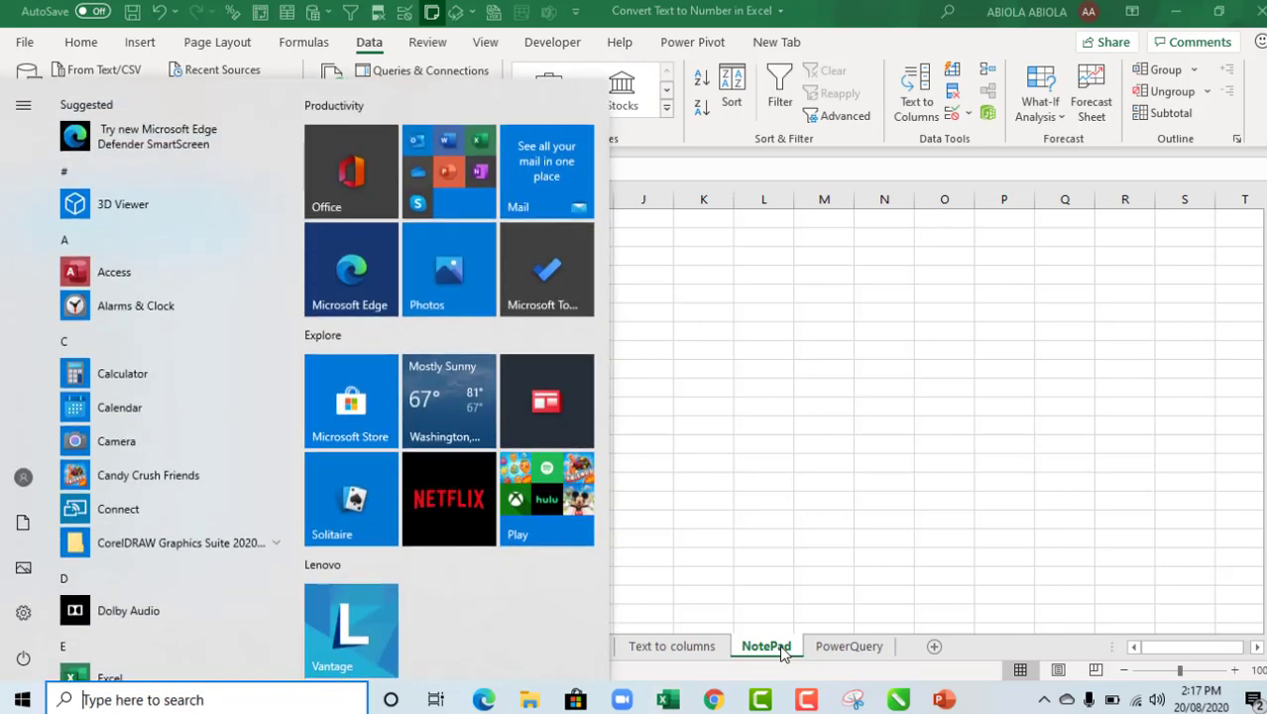
Step: Launch Notepad, paste amounts B2:B20 into it, and copy them back as plain text
type("note")
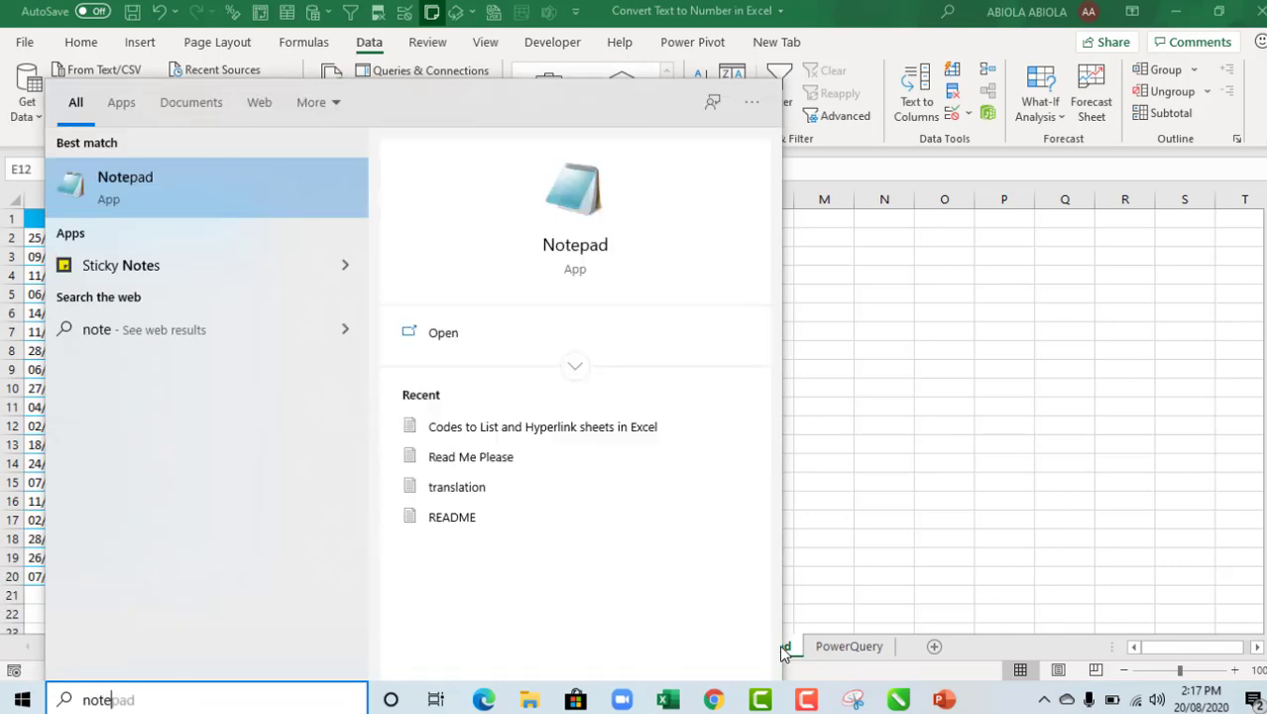
key("Return")
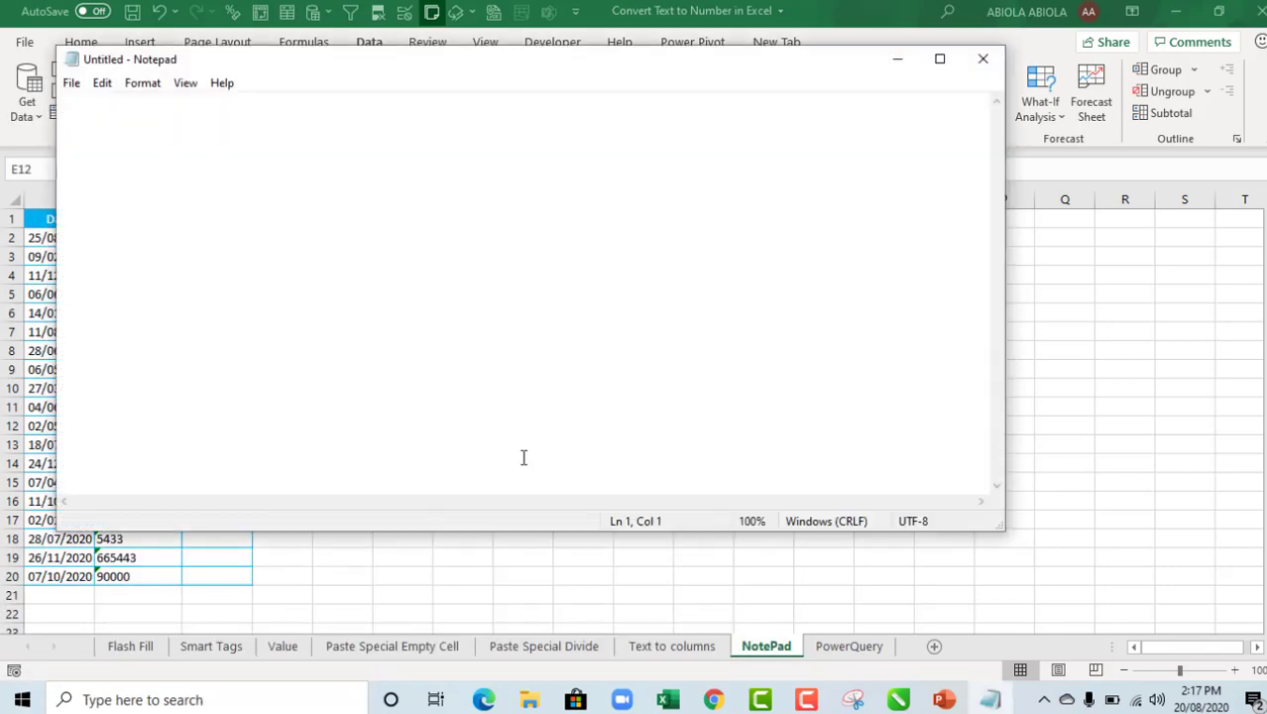
key("alt+Tab")
left_click_drag(109, 236, 126, 580)
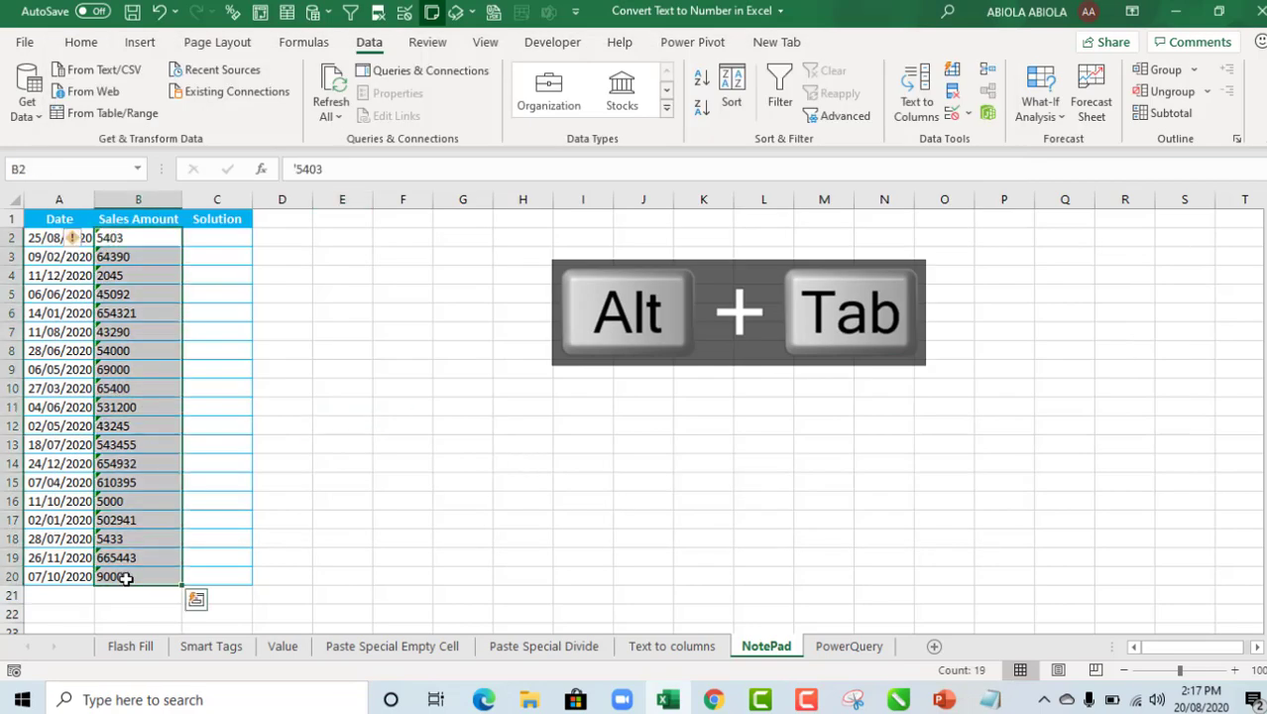
key("ctrl+c")
key("alt+Tab")
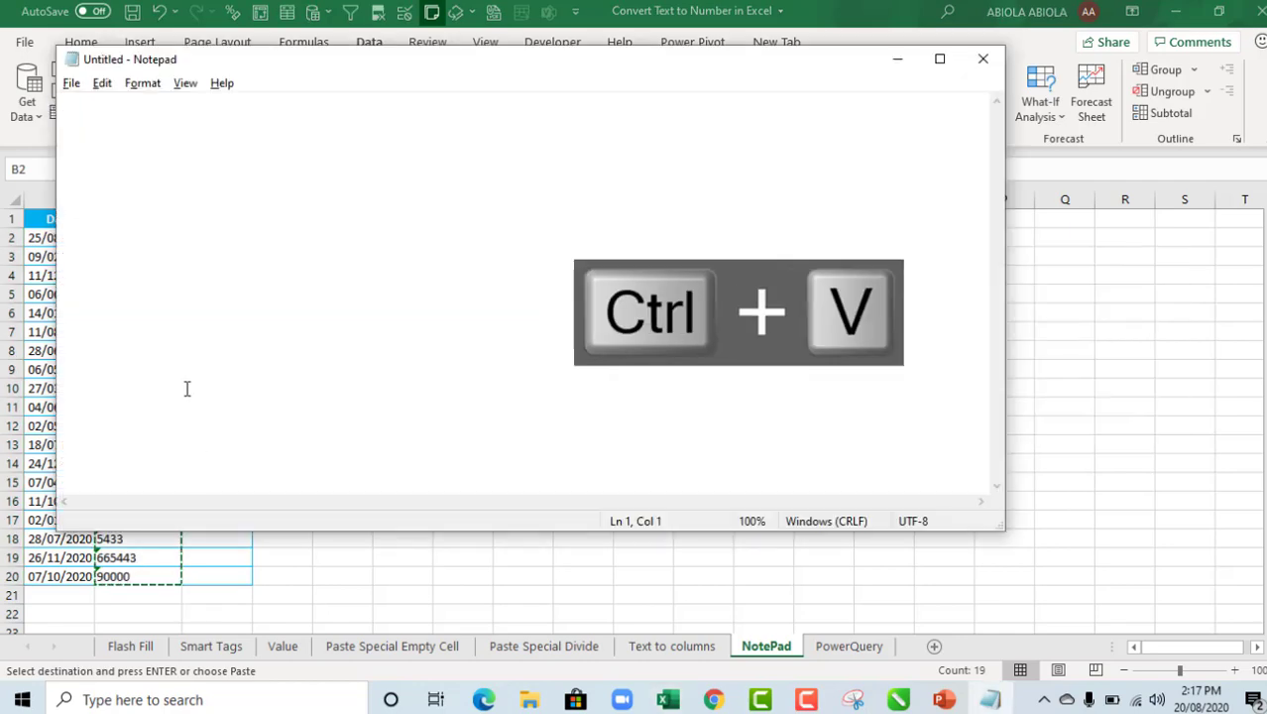
key("ctrl+v")
key("ctrl+a")
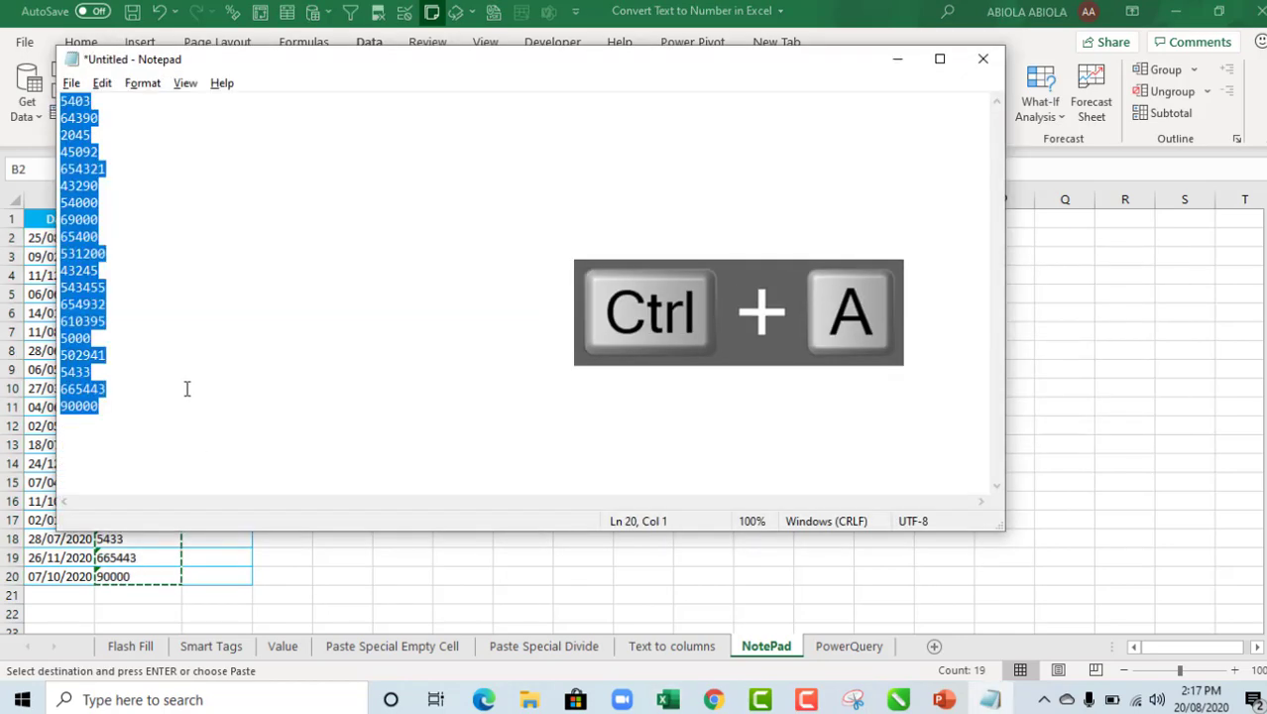
key("ctrl+c")
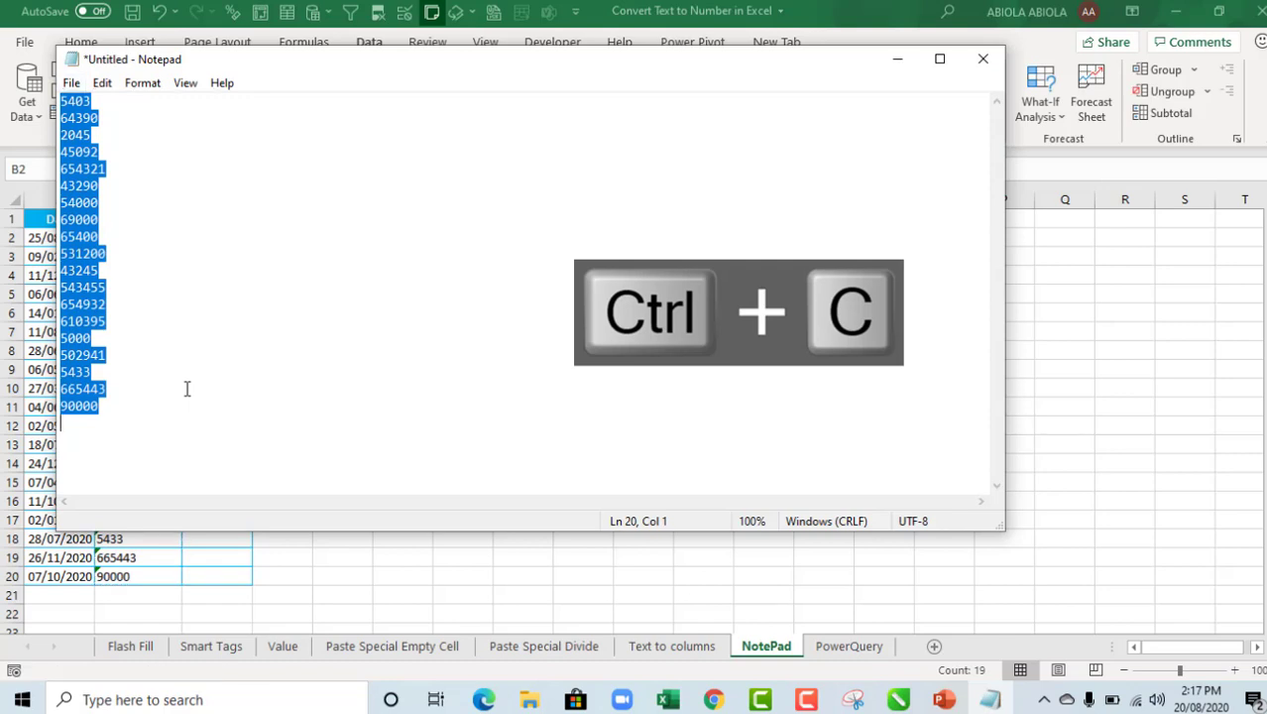
key("alt+Tab")
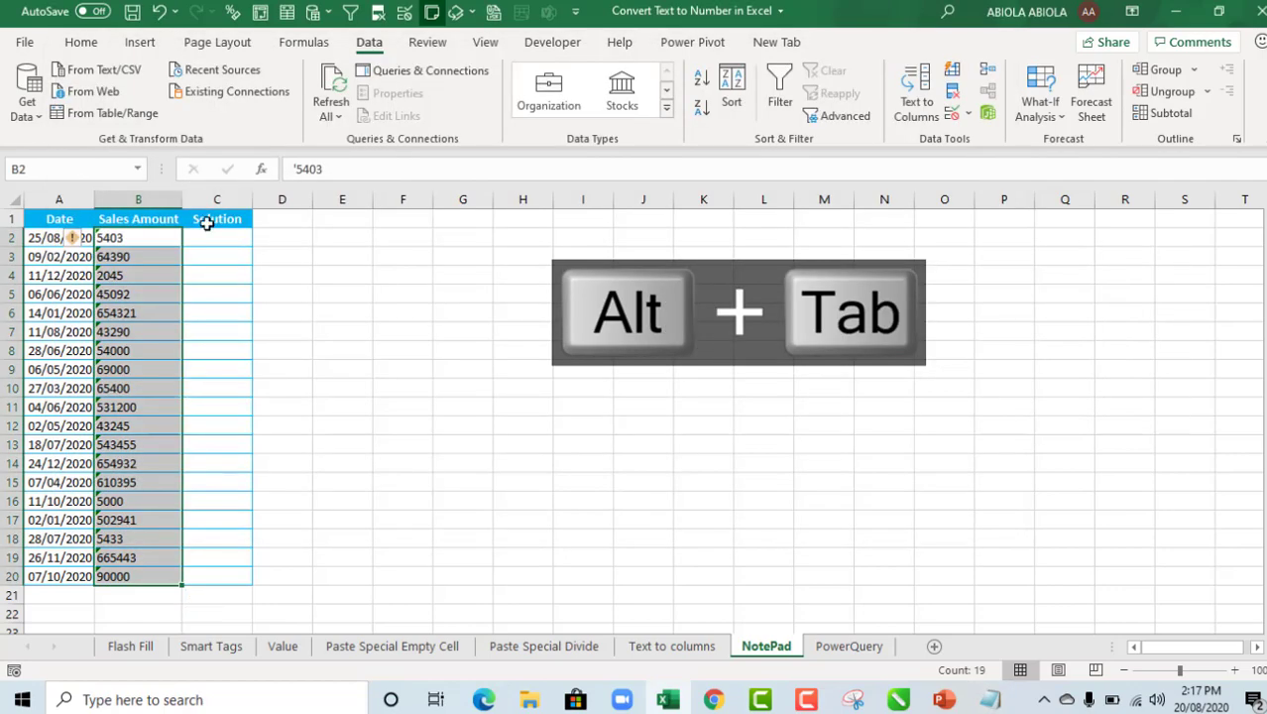
Step: Paste the plain-text amounts into C2 and add =ISNUMBER(C2) checks in D2:D20, all TRUE
left_click(210, 236)
key("ctrl+v")
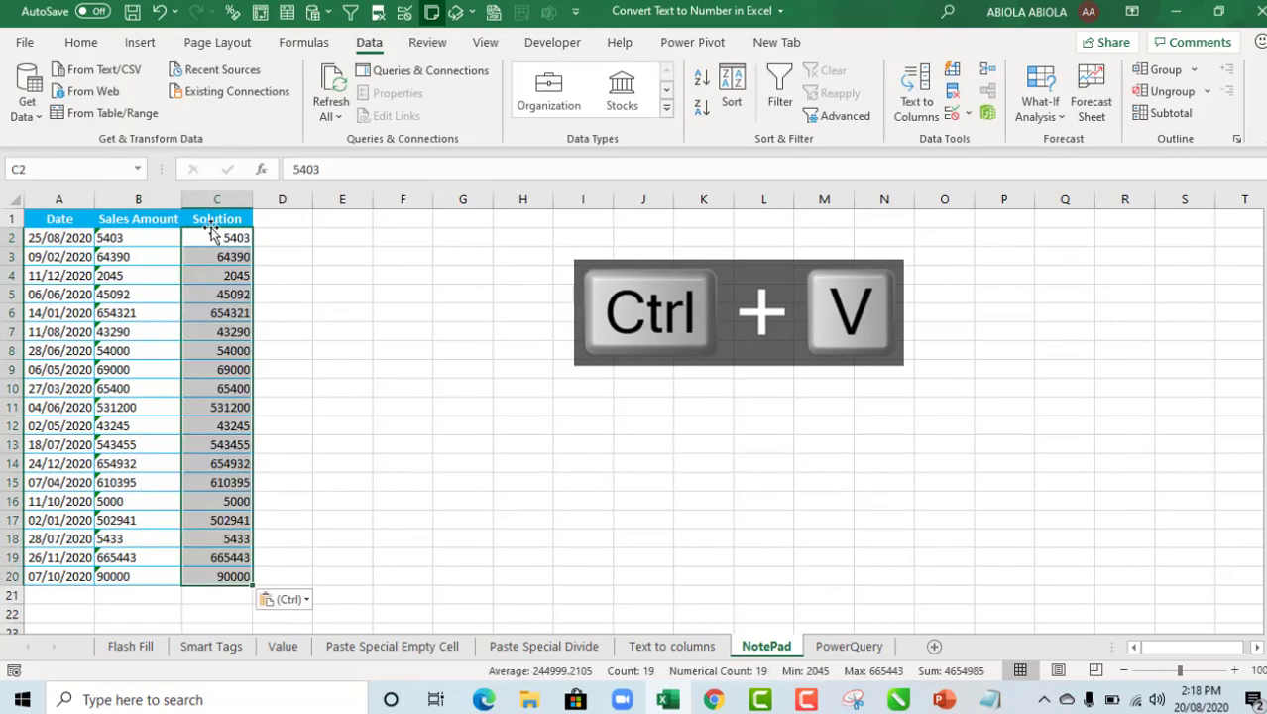
left_click(279, 240)
type("=isnu")
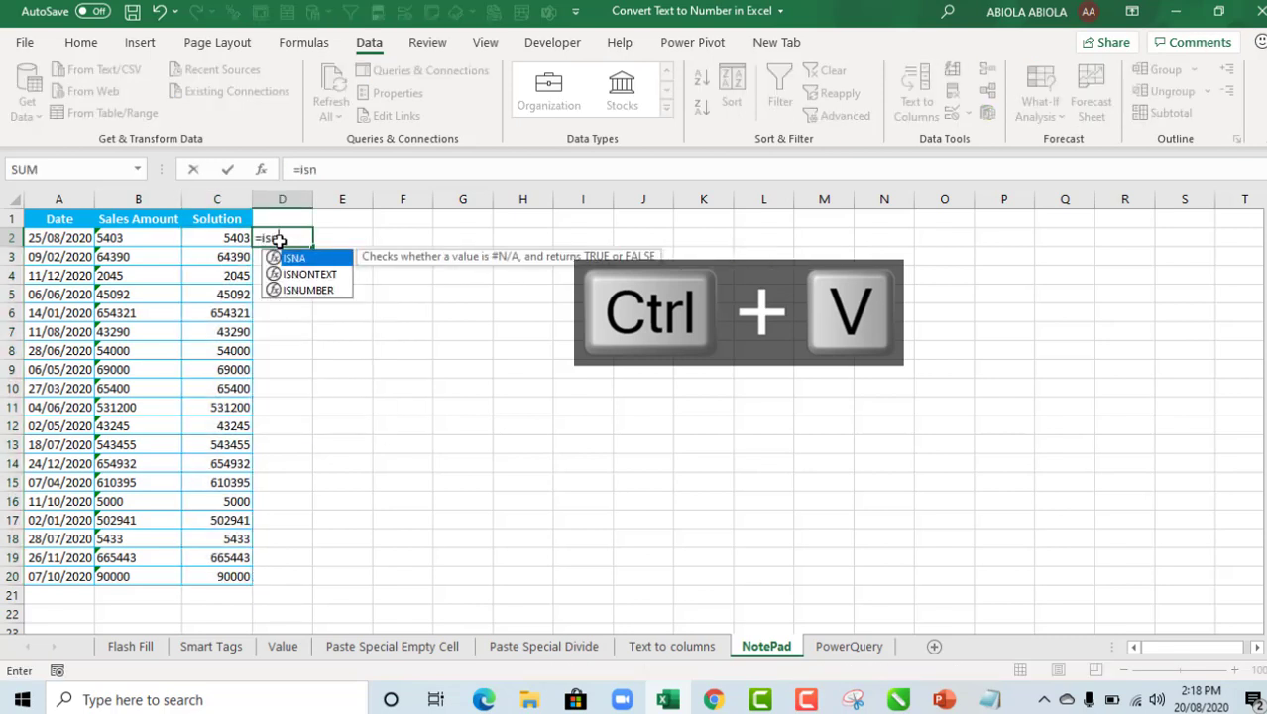
key("Tab")
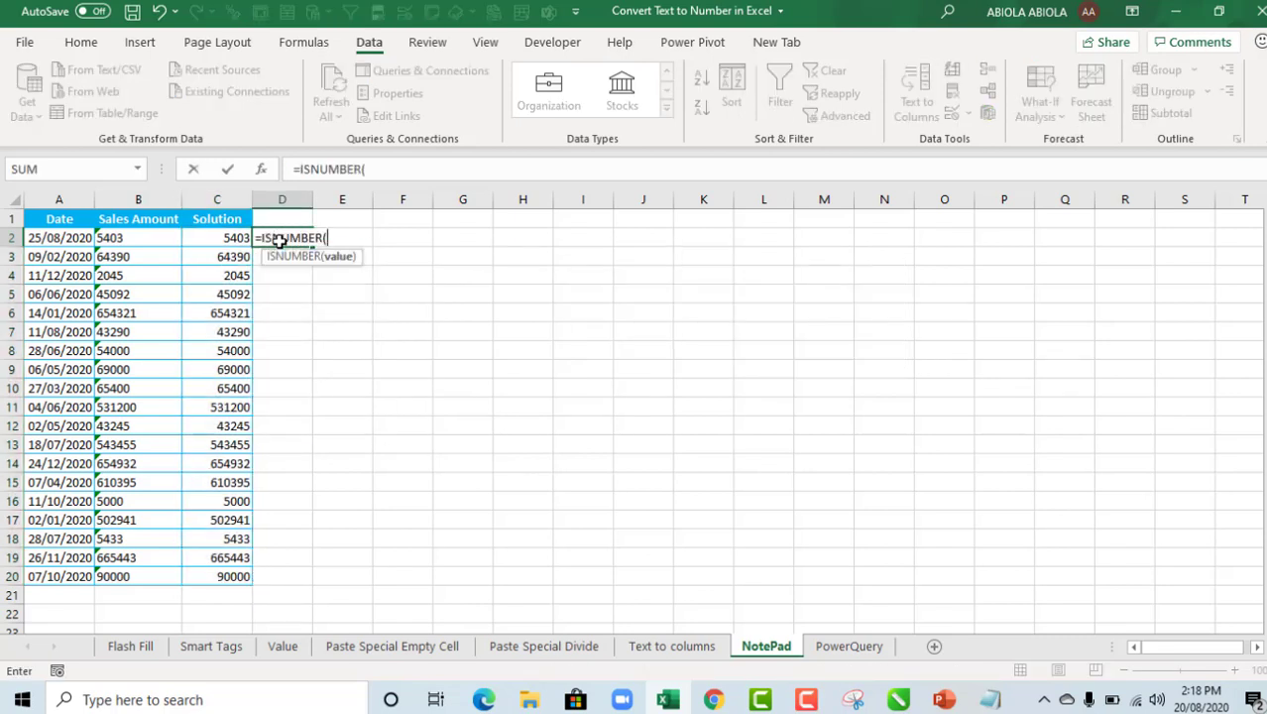
left_click(205, 238)
type(")")
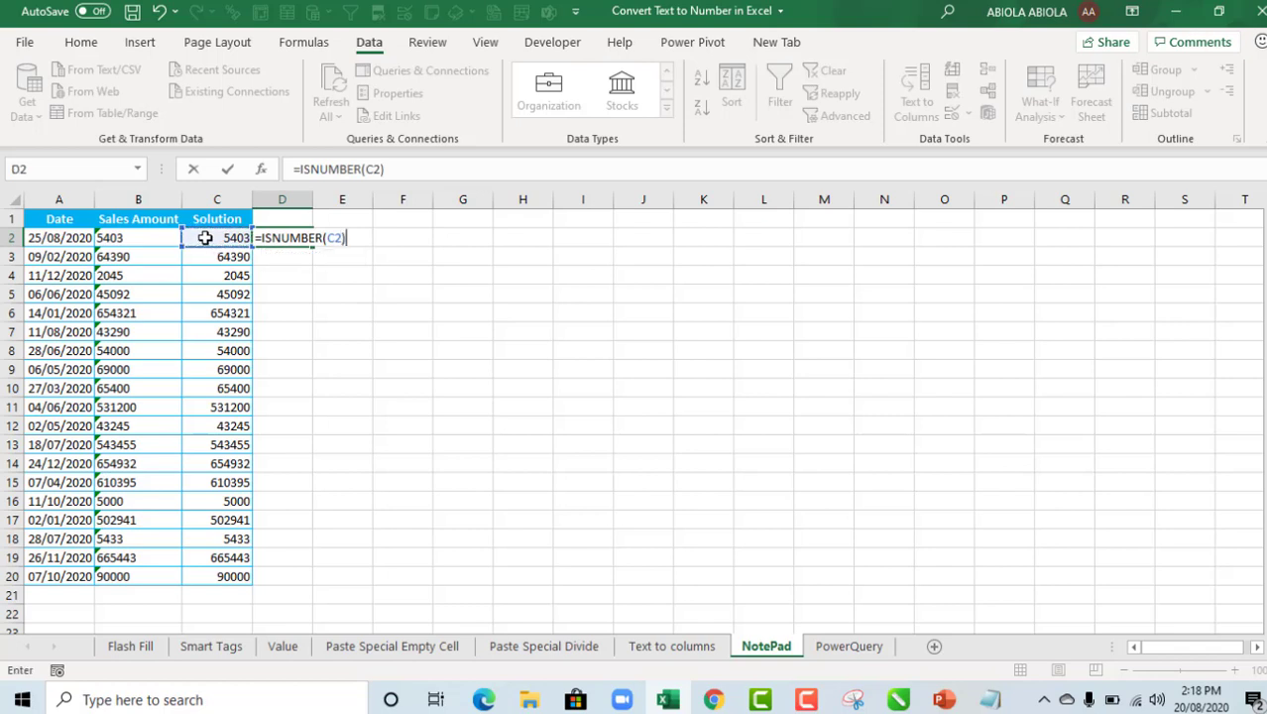
key("ctrl+Return")
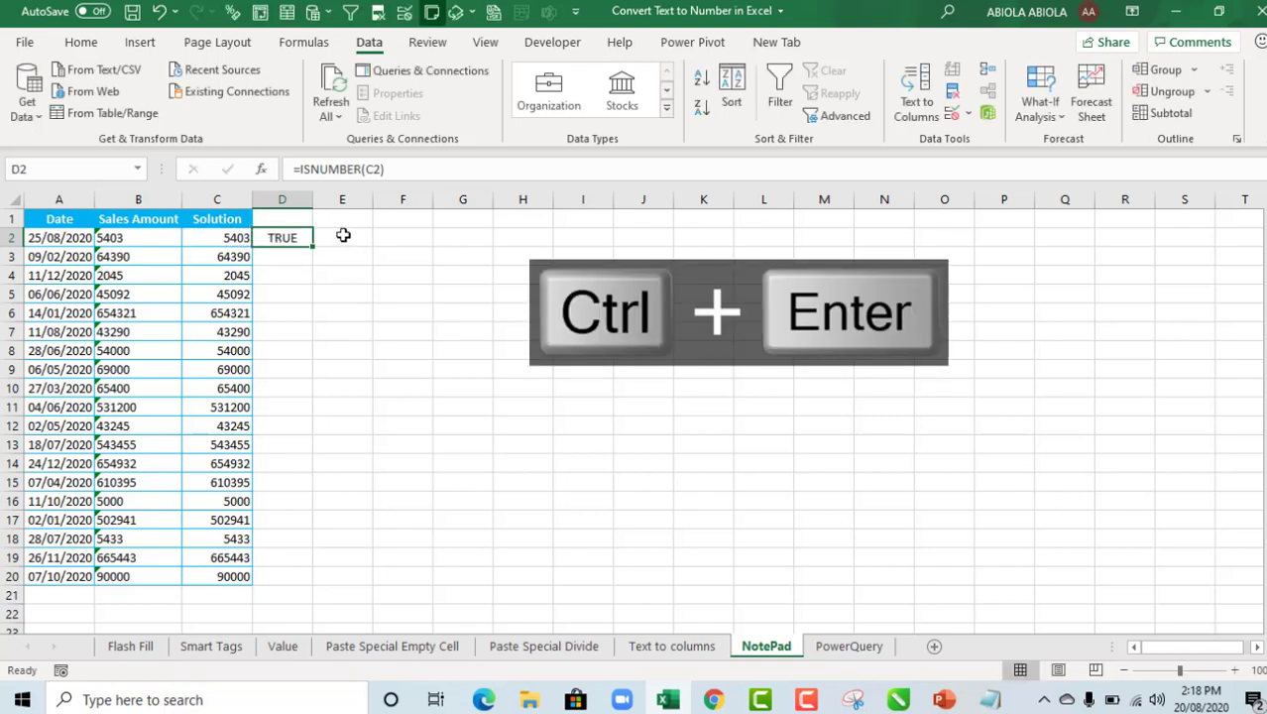
double_click(311, 249)
left_click_drag(300, 254, 285, 579)
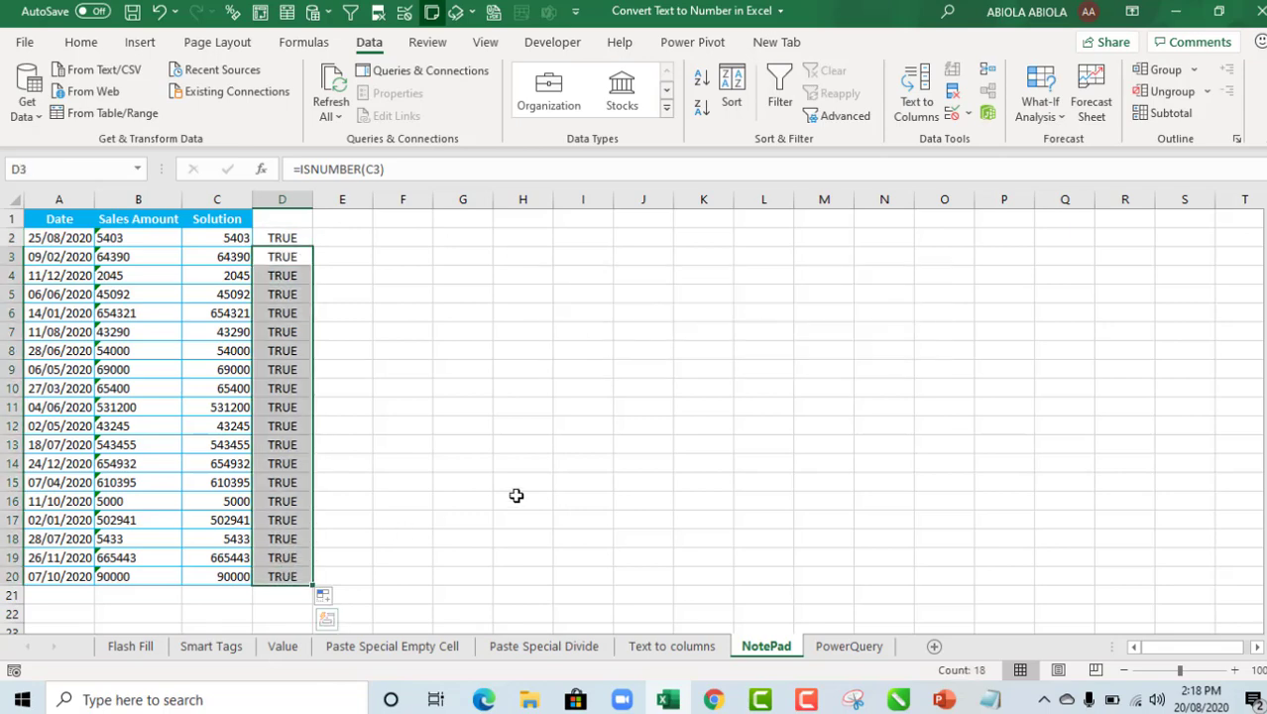
left_click(875, 647)
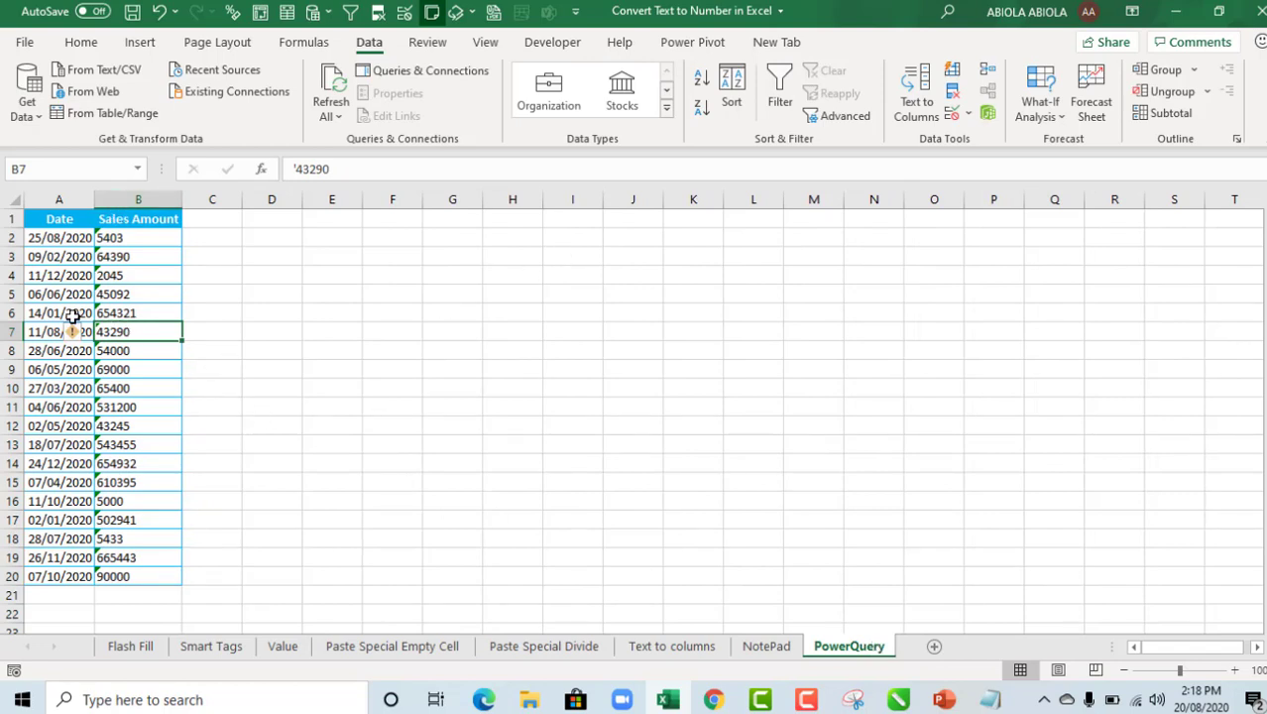
Step: Convert the Date and Sales Amount range A1:B20 into table Table1
left_click(129, 313)
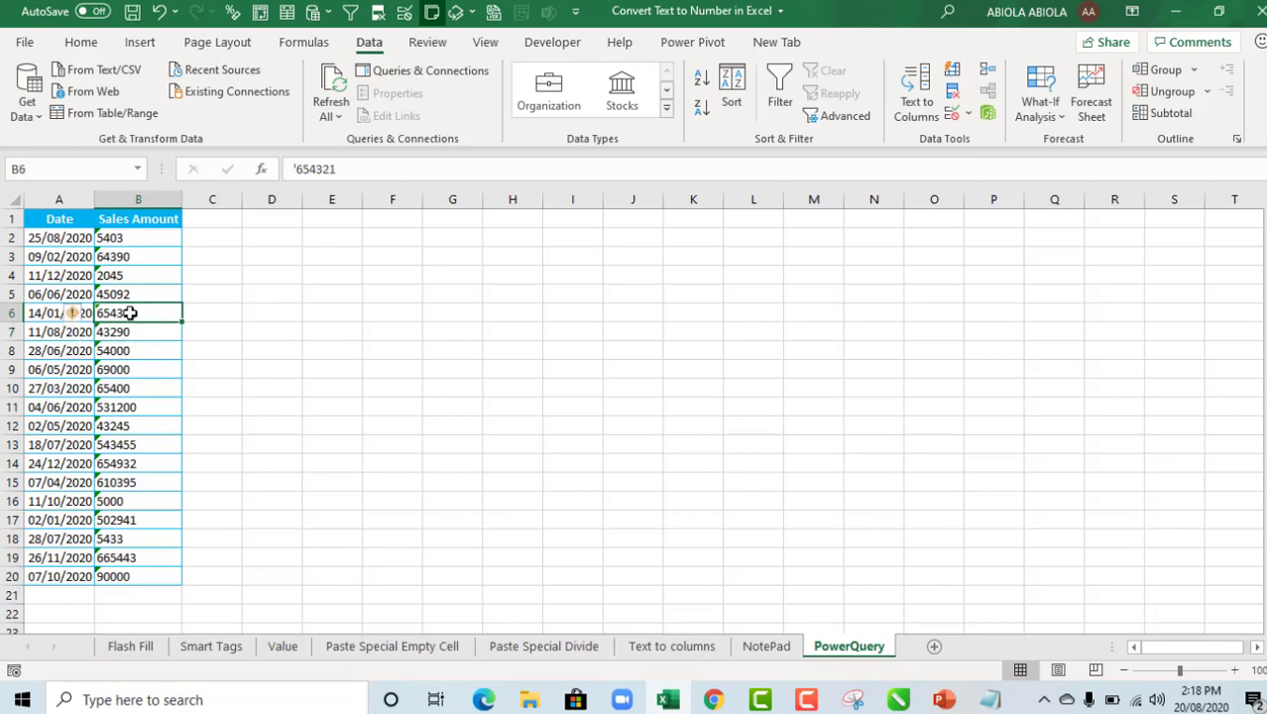
key("ctrl+t")
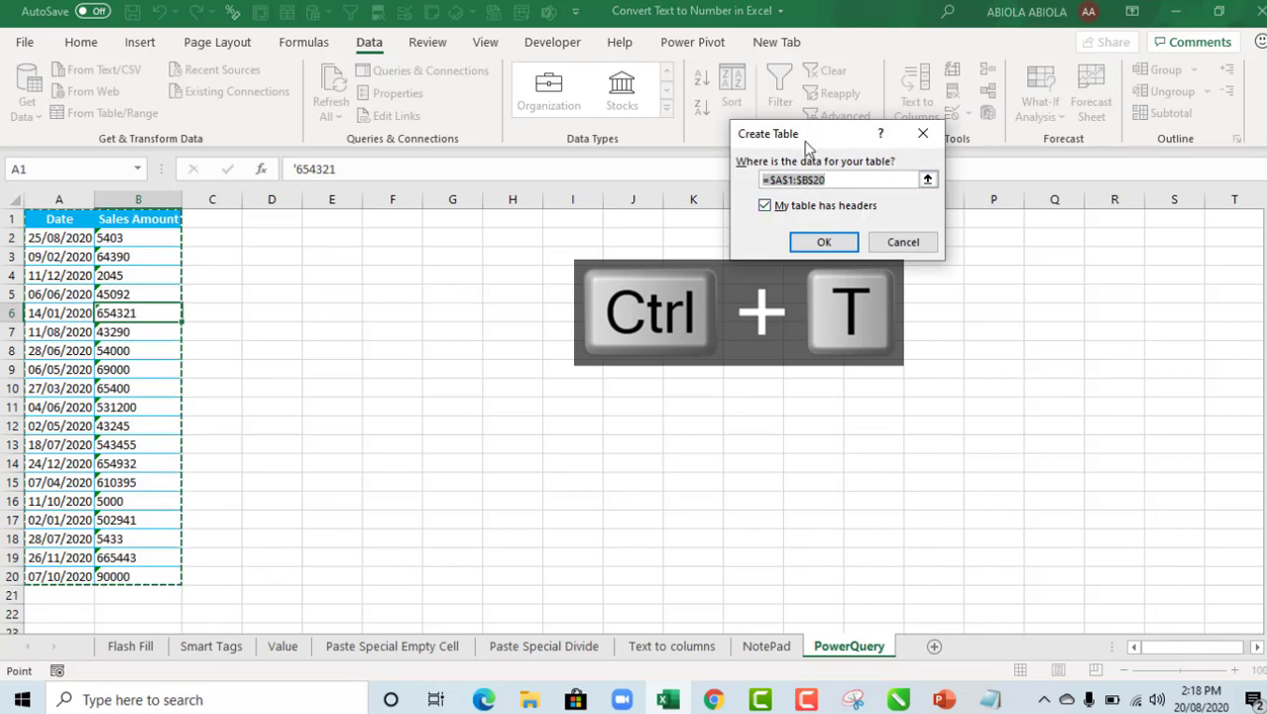
left_click(836, 247)
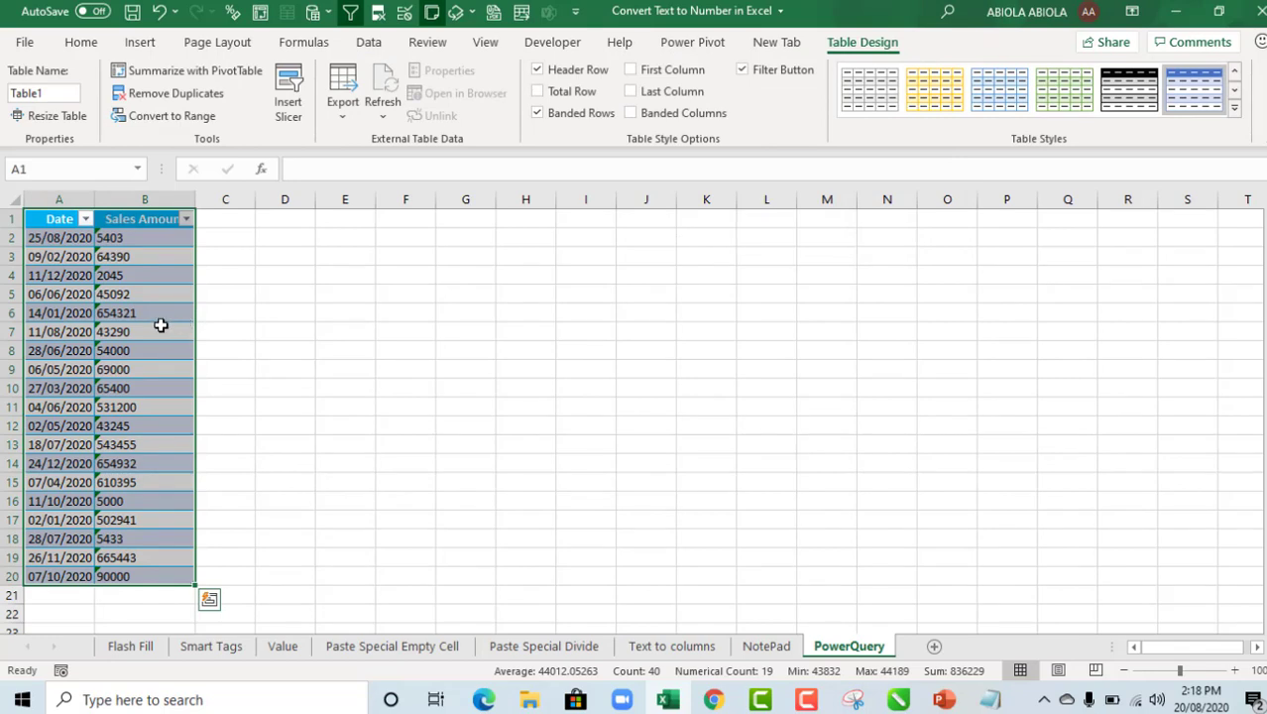
right_click(161, 331)
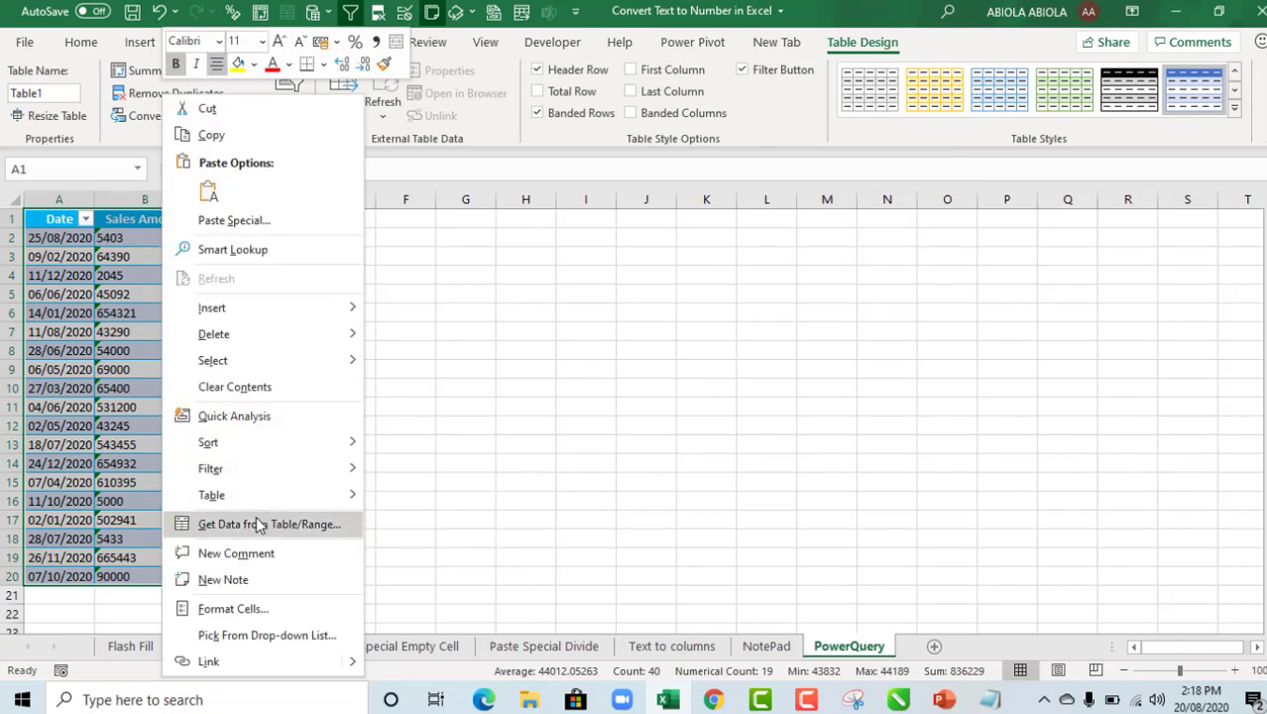
key("Escape")
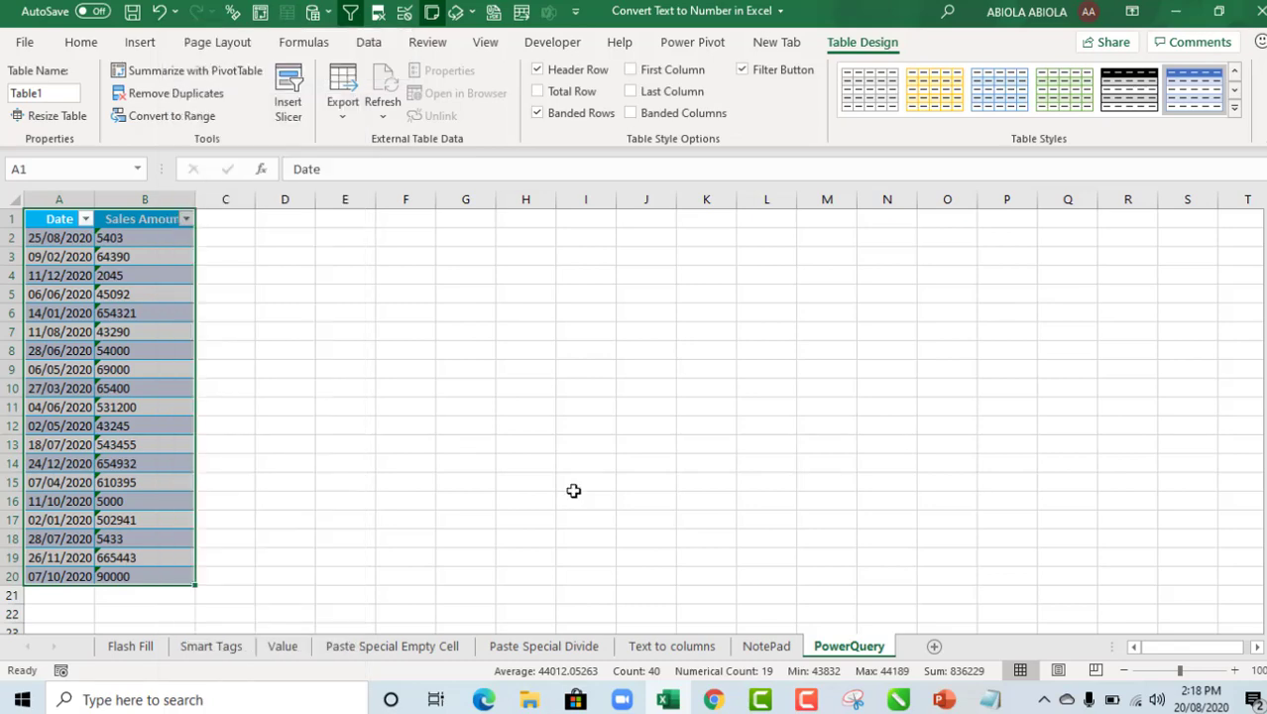
left_click(374, 50)
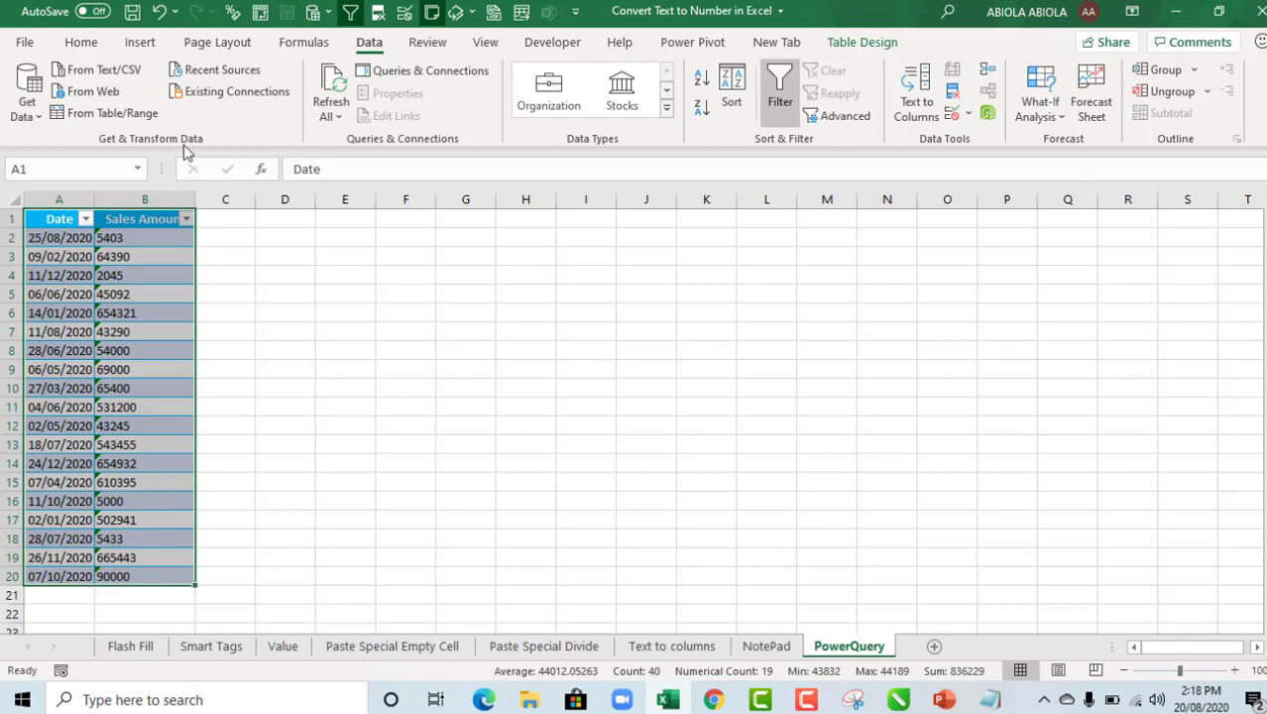
Step: Send Table1 into Power Query, keeping Sales Amount as Whole Number
left_click(82, 117)
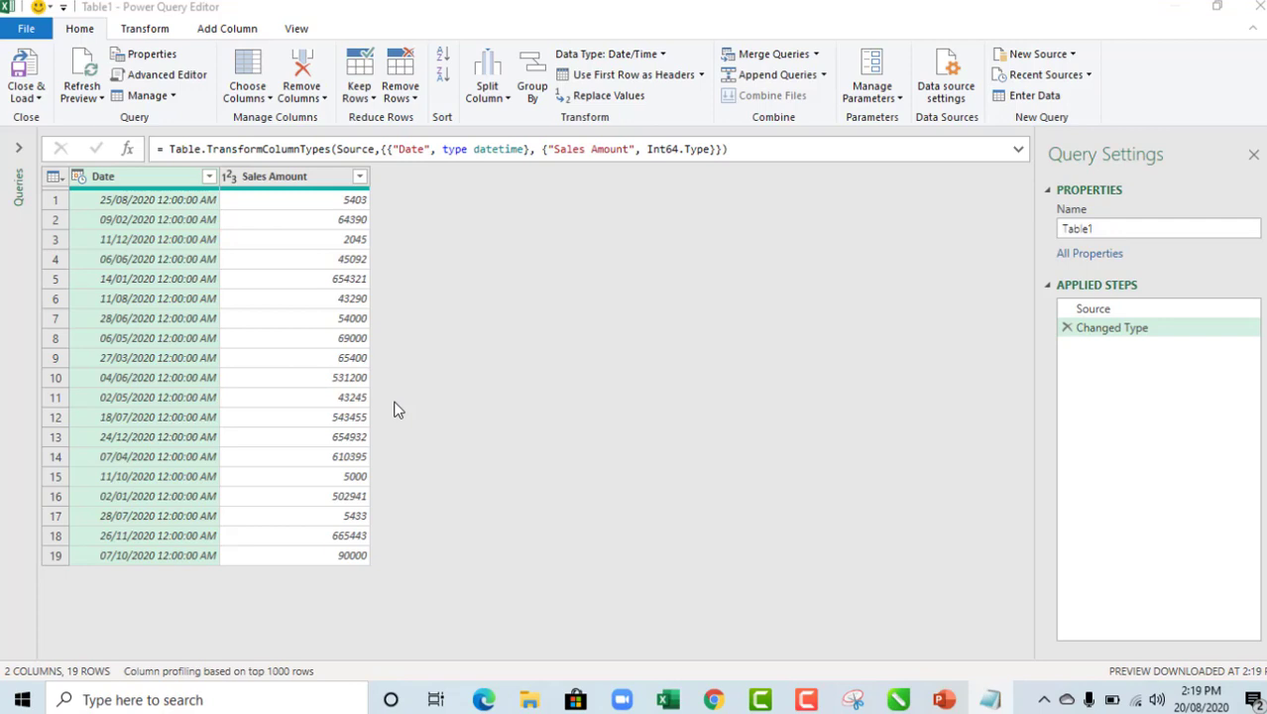
left_click(231, 185)
left_click(232, 184)
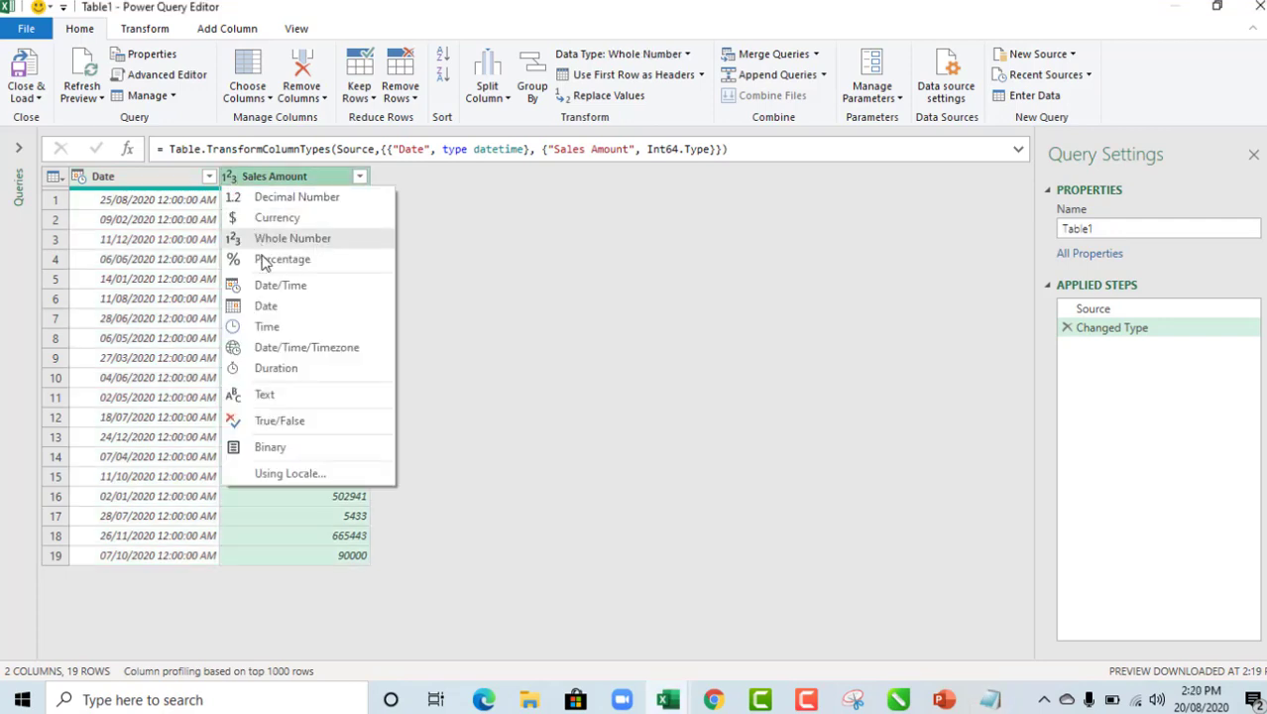
left_click(488, 211)
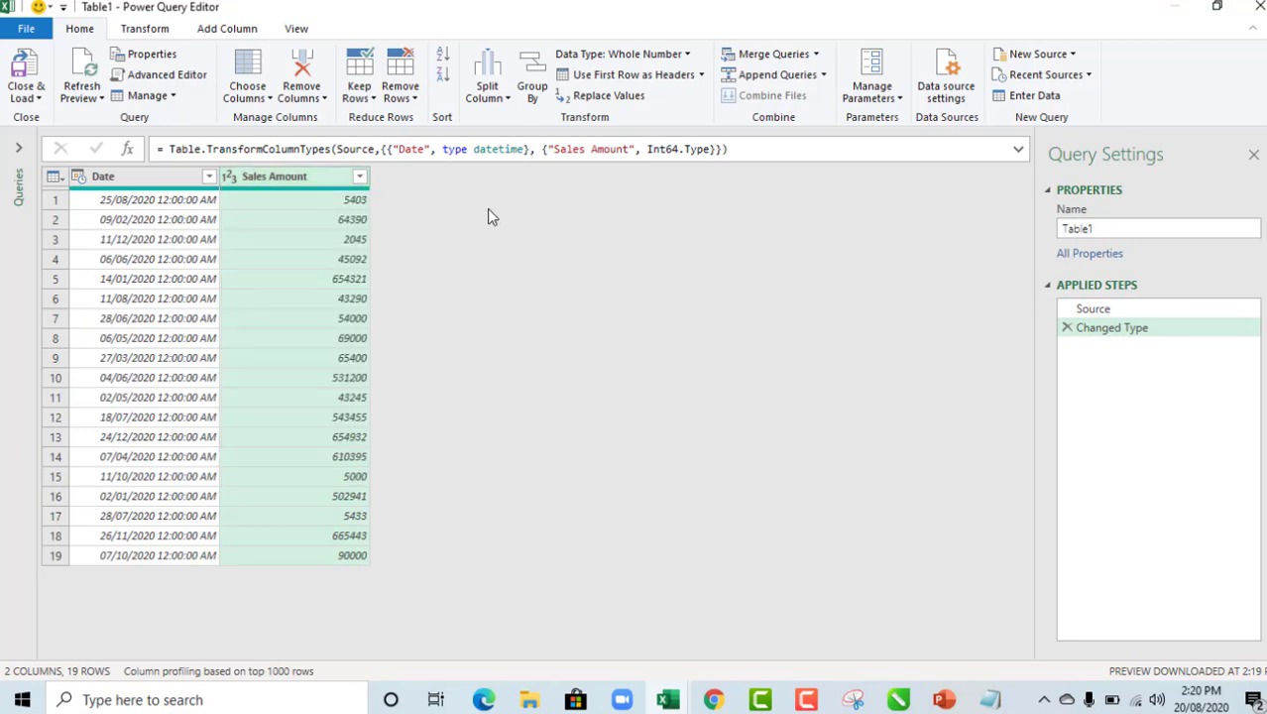
Step: Change the Date column type to Date, replacing the current conversion
left_click(77, 178)
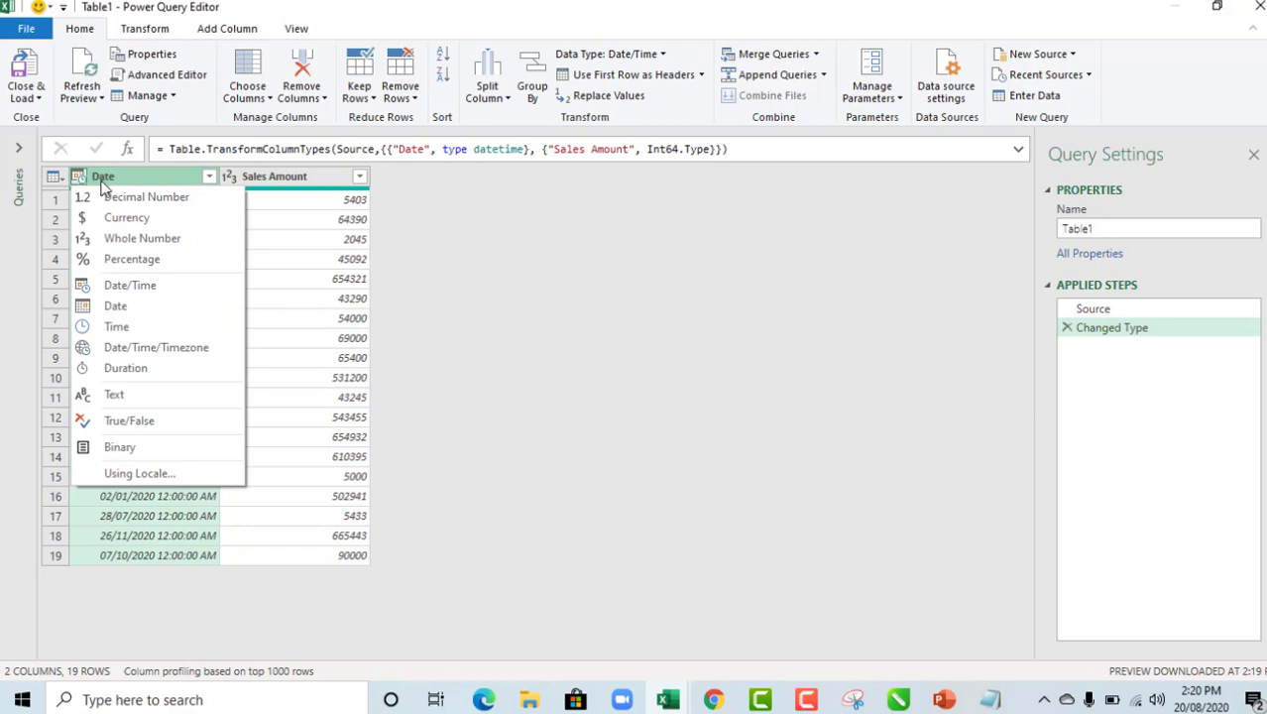
left_click(114, 307)
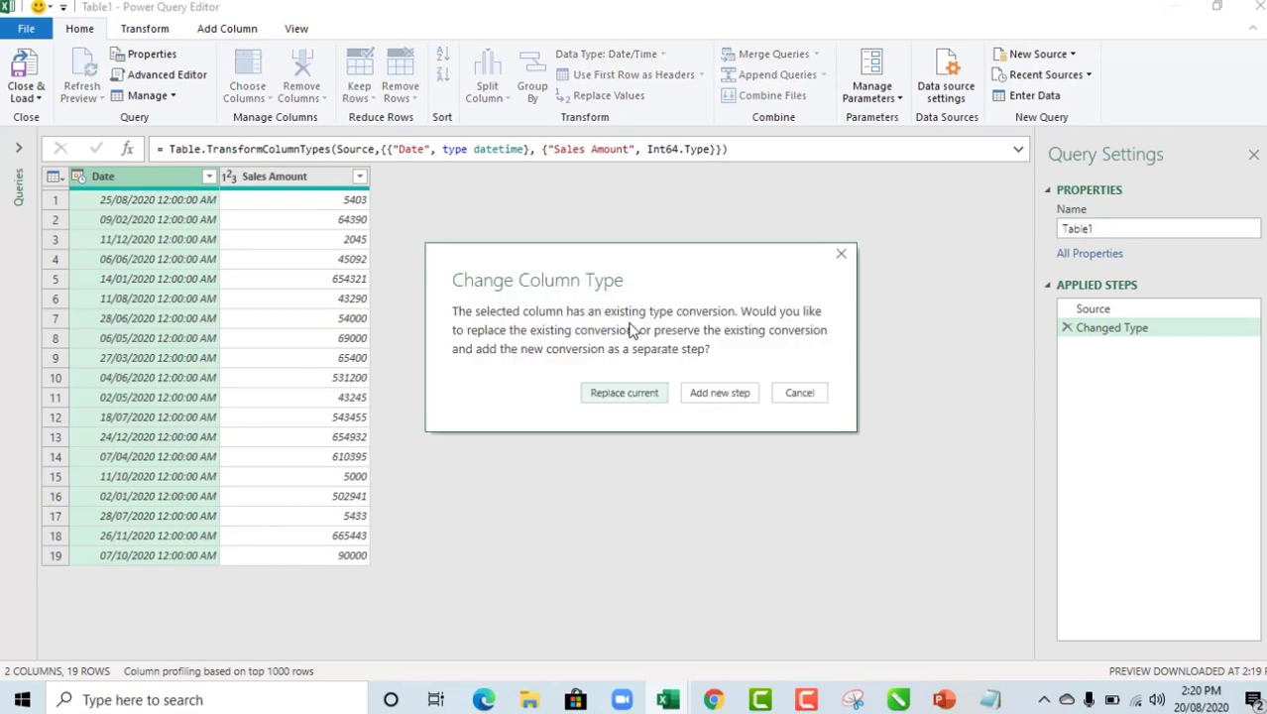
left_click(637, 393)
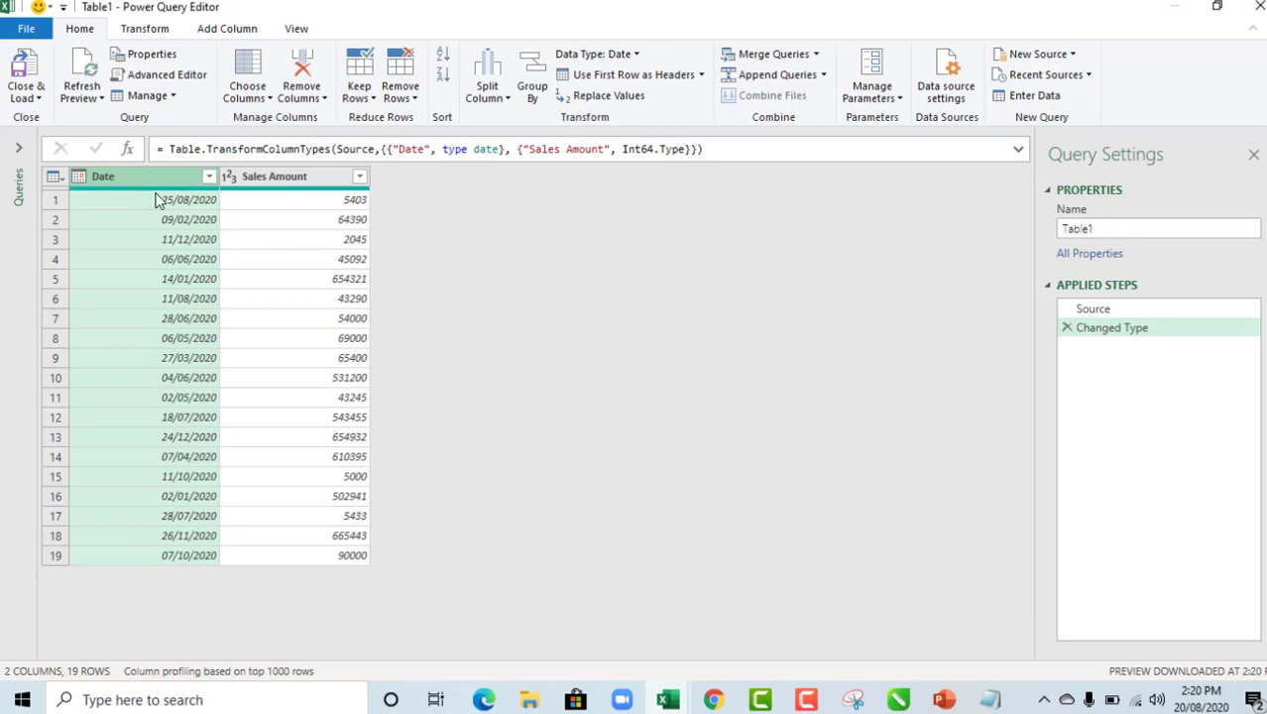
left_click(37, 99)
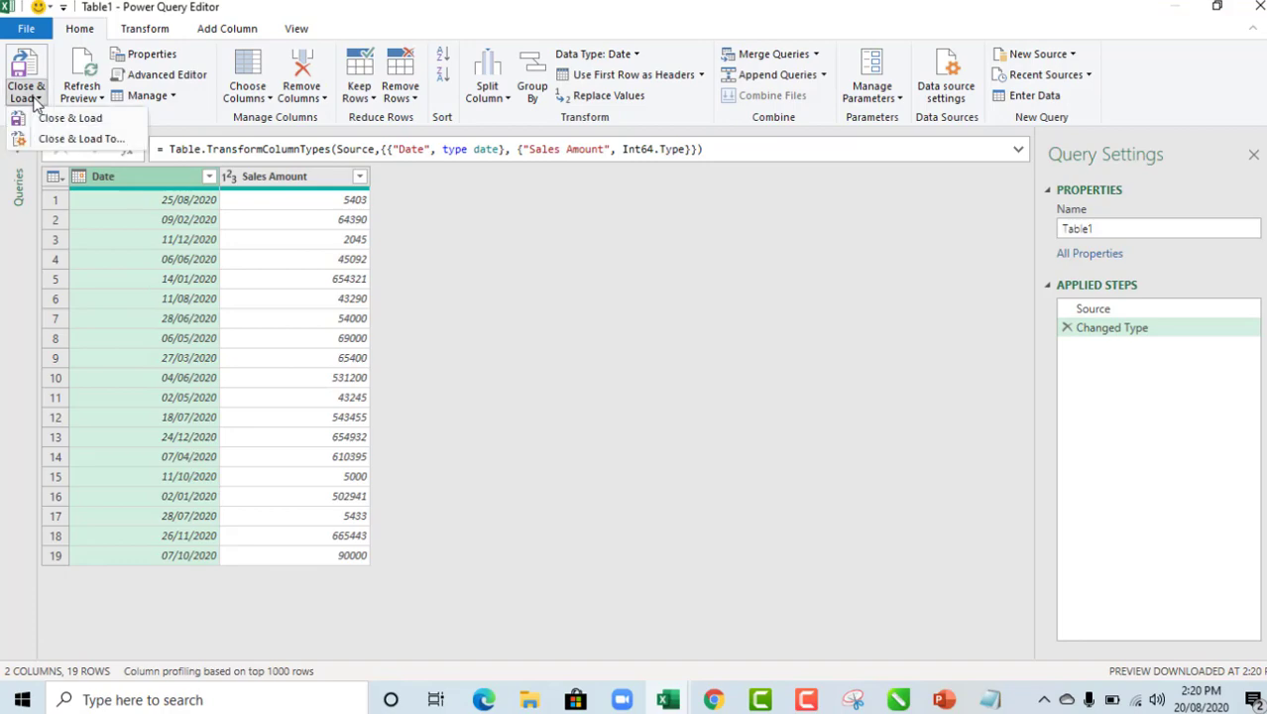
Step: Load the query results to the existing worksheet starting at cell D1
left_click(62, 146)
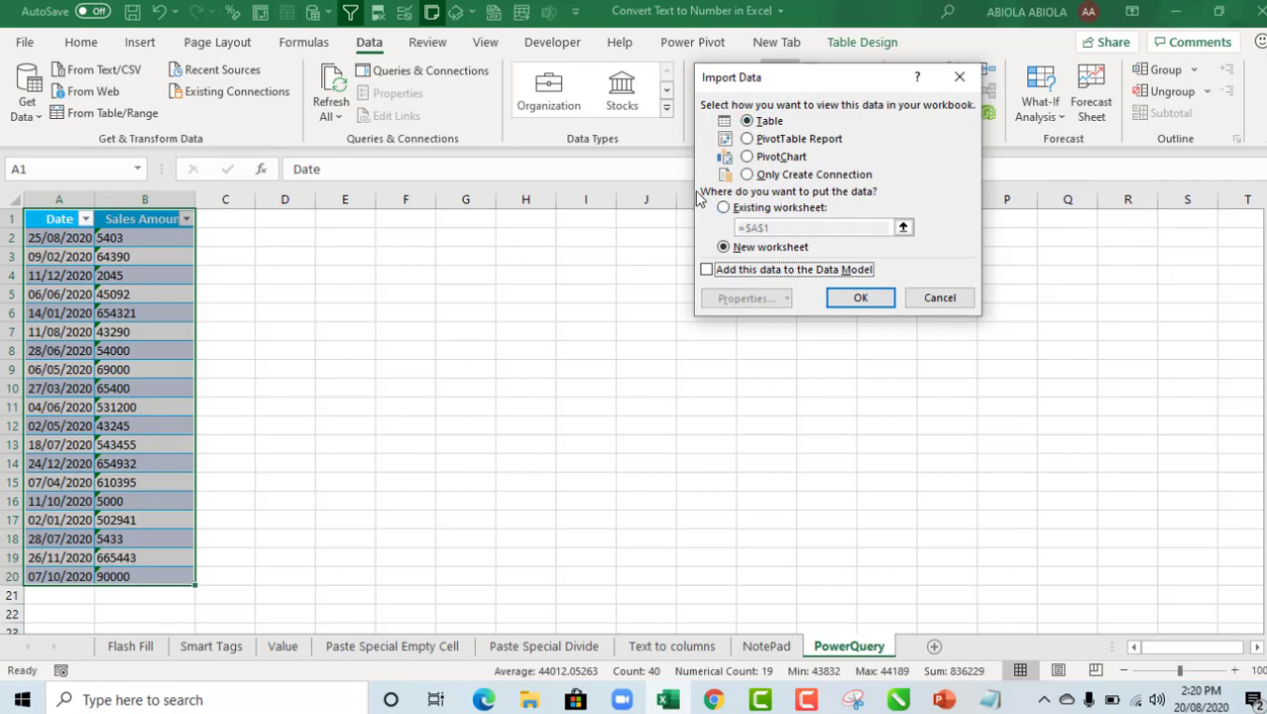
left_click(724, 208)
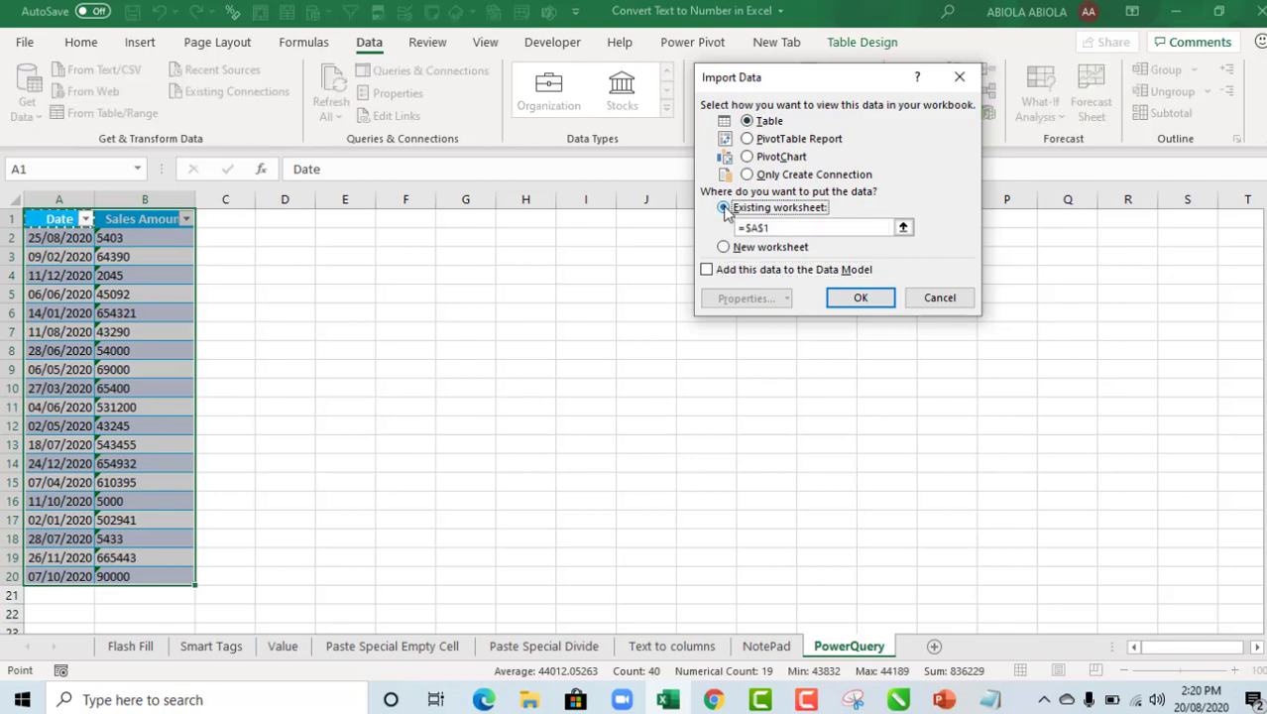
left_click(288, 220)
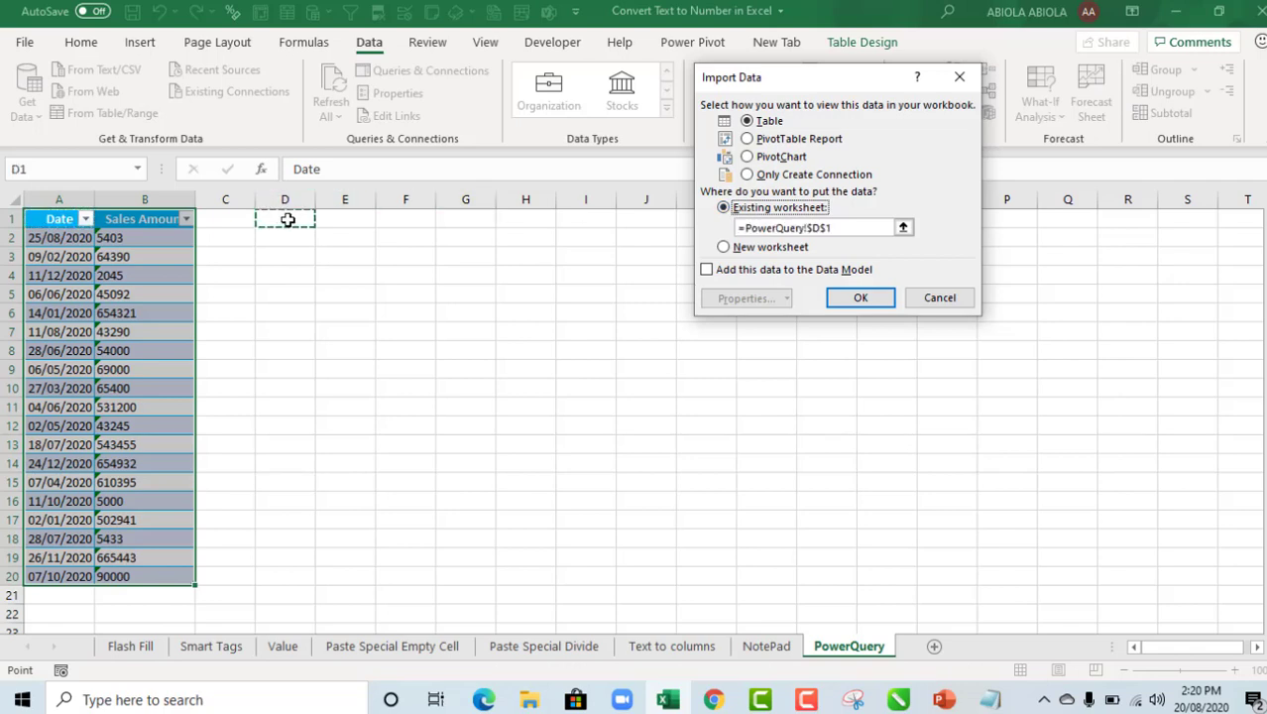
left_click(862, 297)
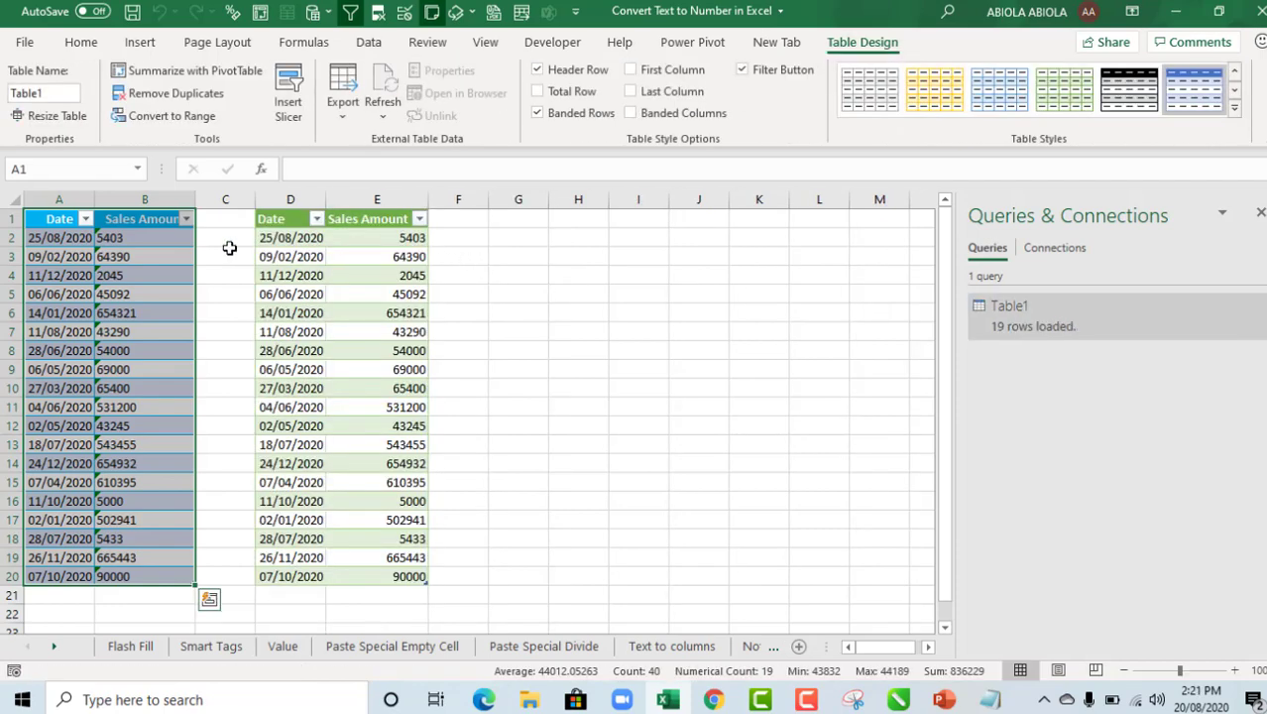
Step: Enter =ISNUMBER(E2) in F2 to fill column F with TRUE through F20
left_click_drag(296, 231, 303, 570)
left_click_drag(371, 238, 365, 597)
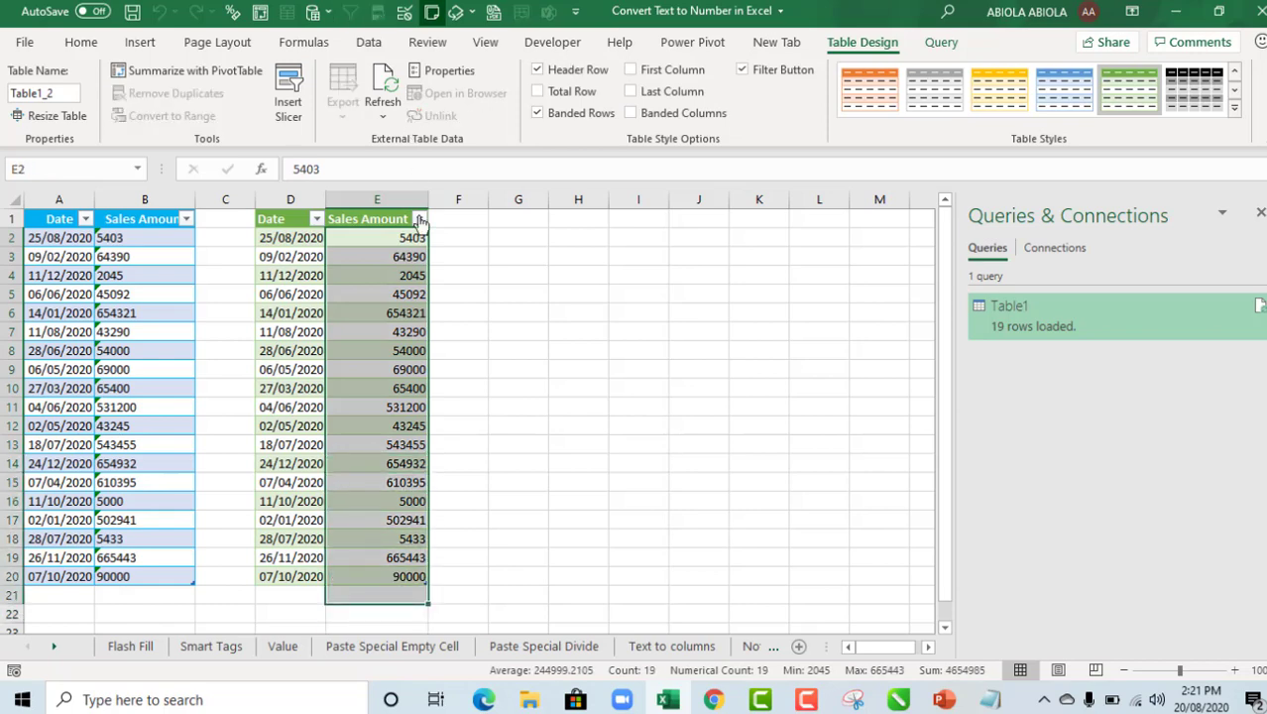
left_click(447, 242)
type("=")
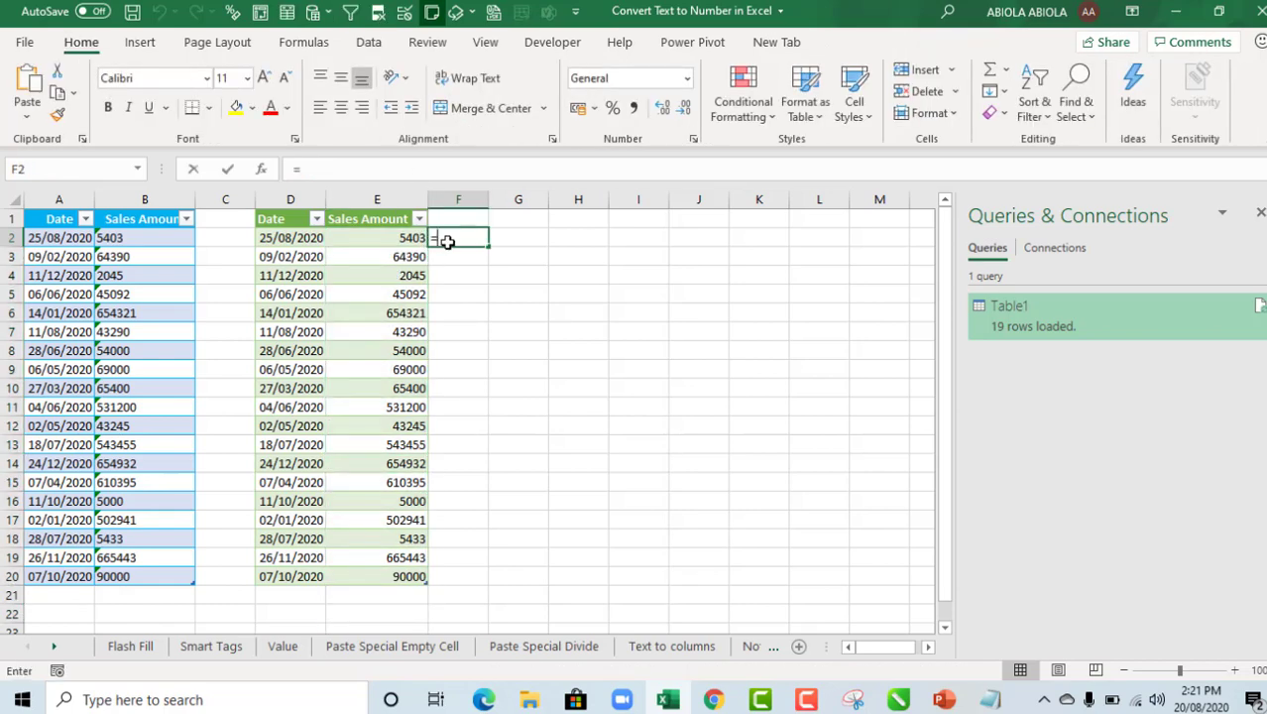
type("isnu")
key("Tab")
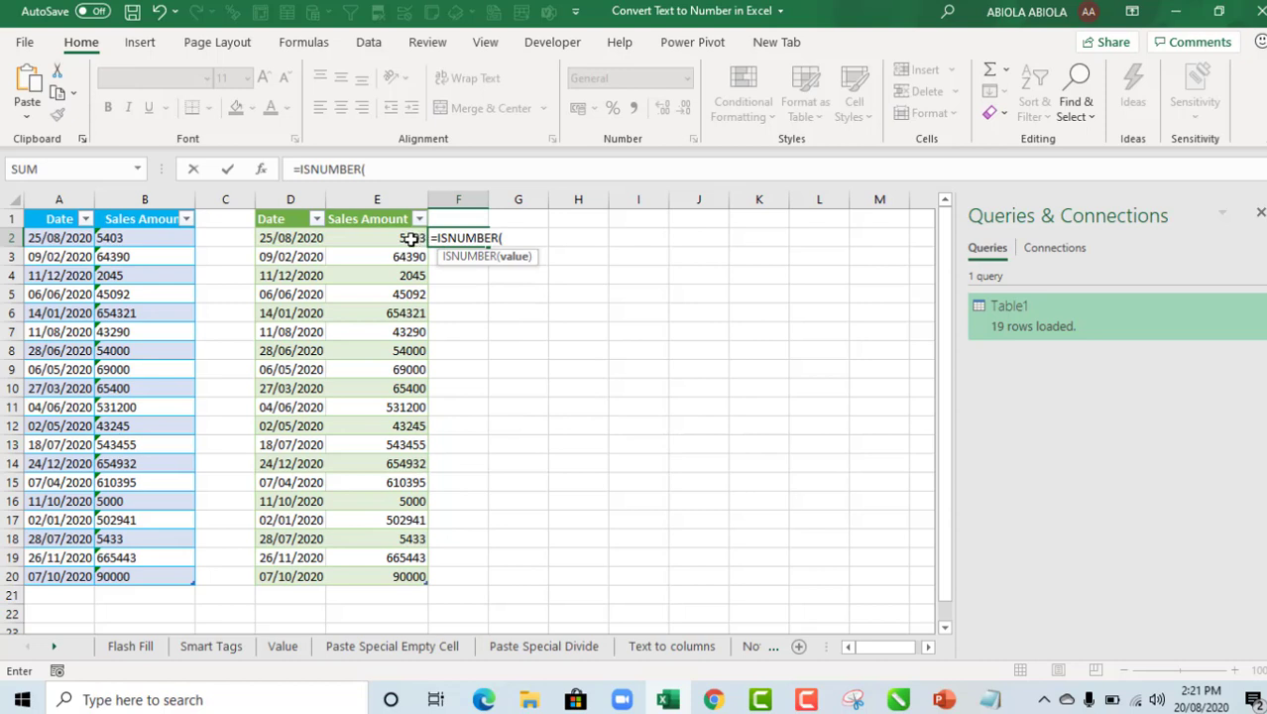
left_click(411, 240)
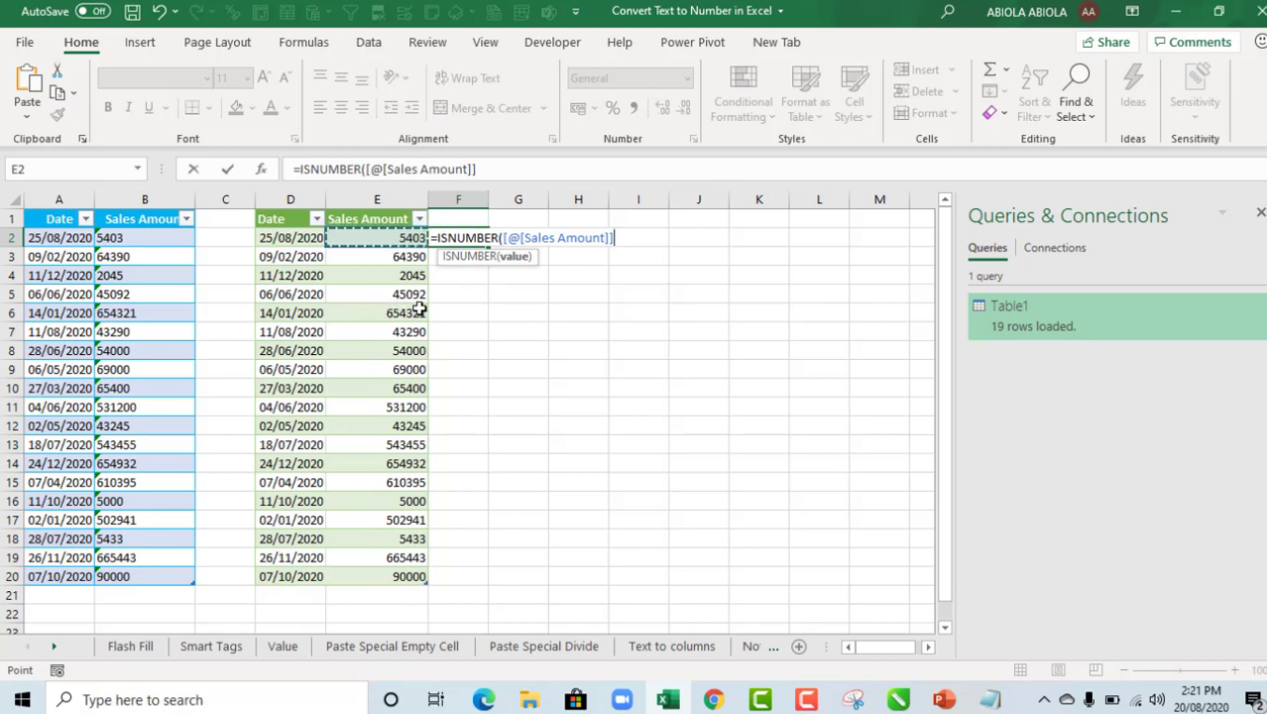
type(")")
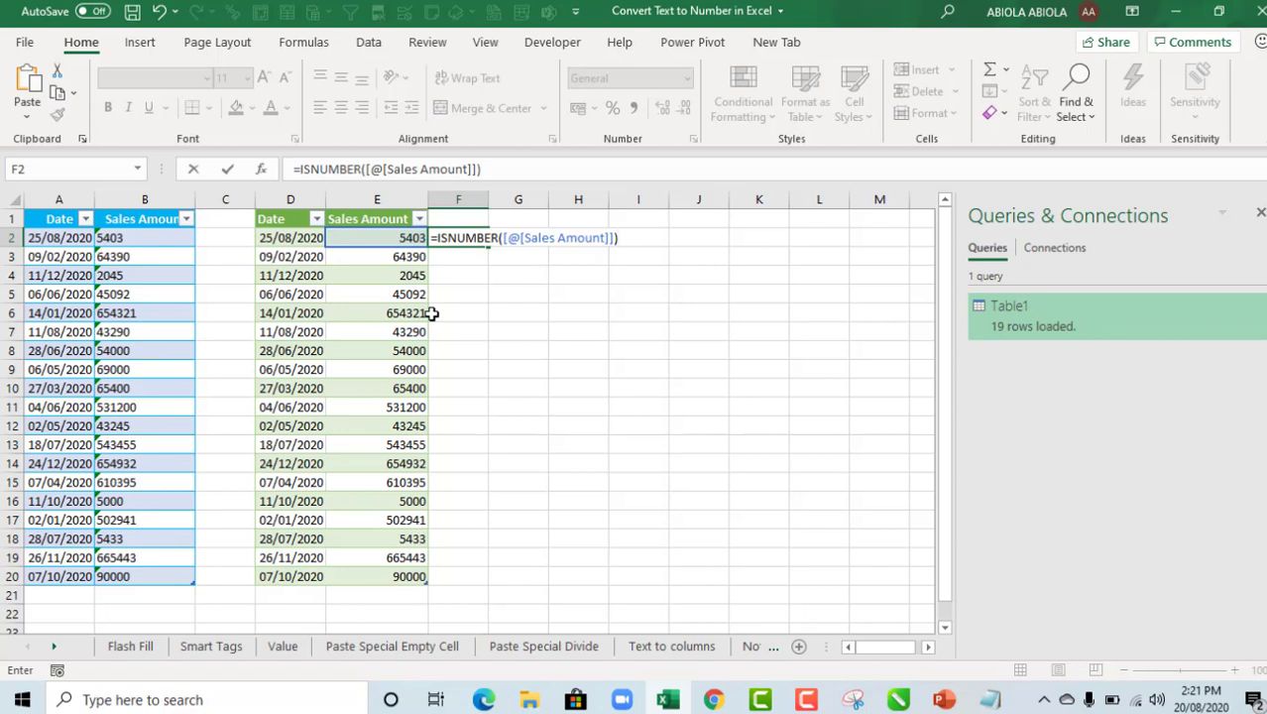
key("ctrl+Return")
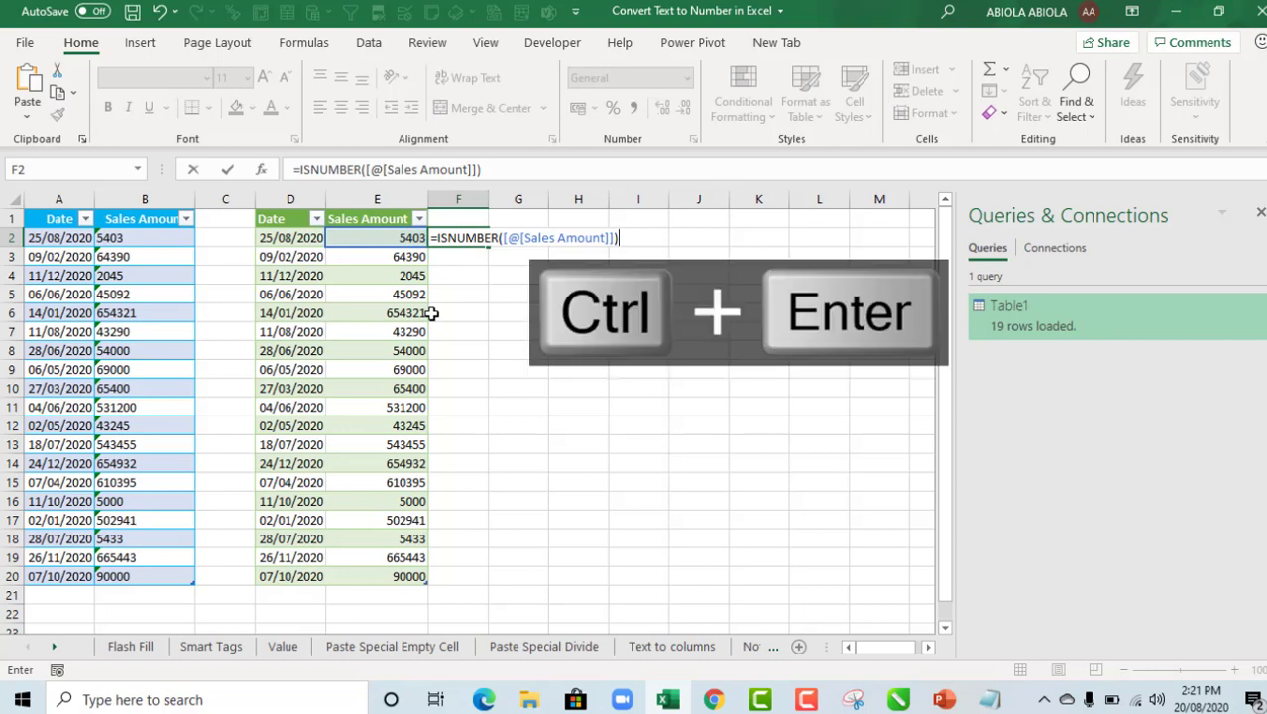
left_click_drag(449, 238, 464, 576)
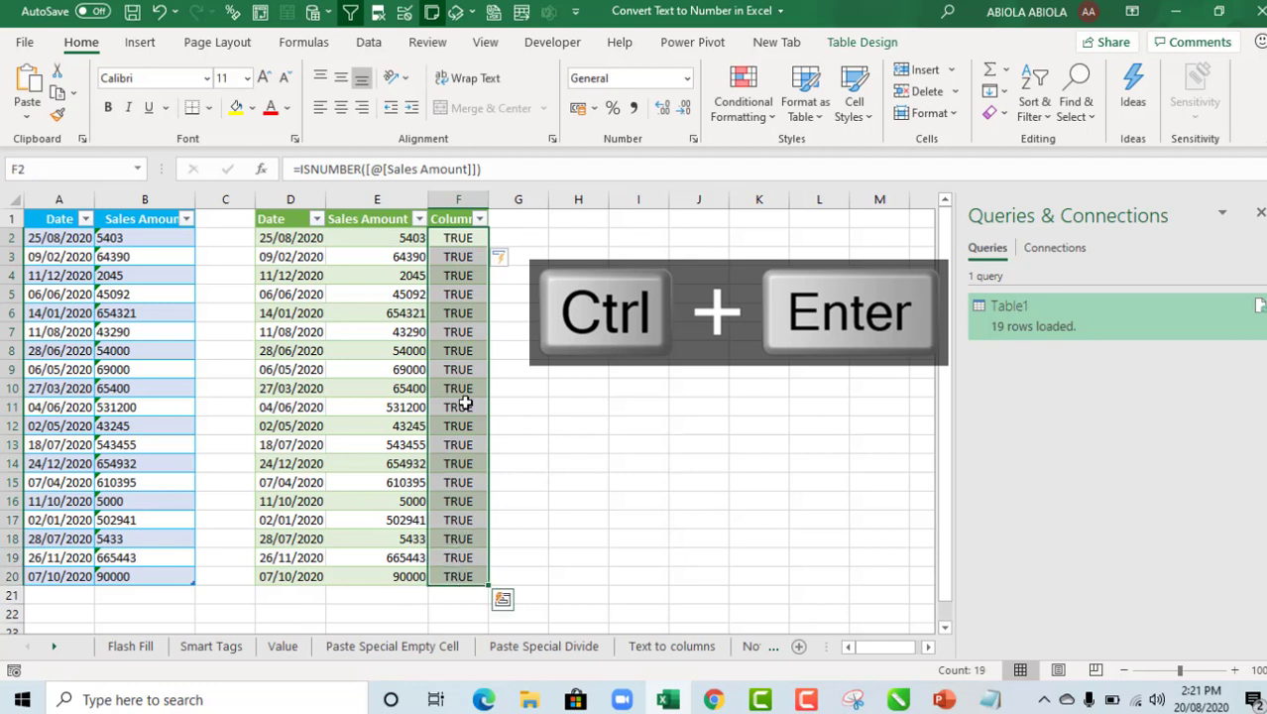
left_click_drag(449, 238, 458, 521)
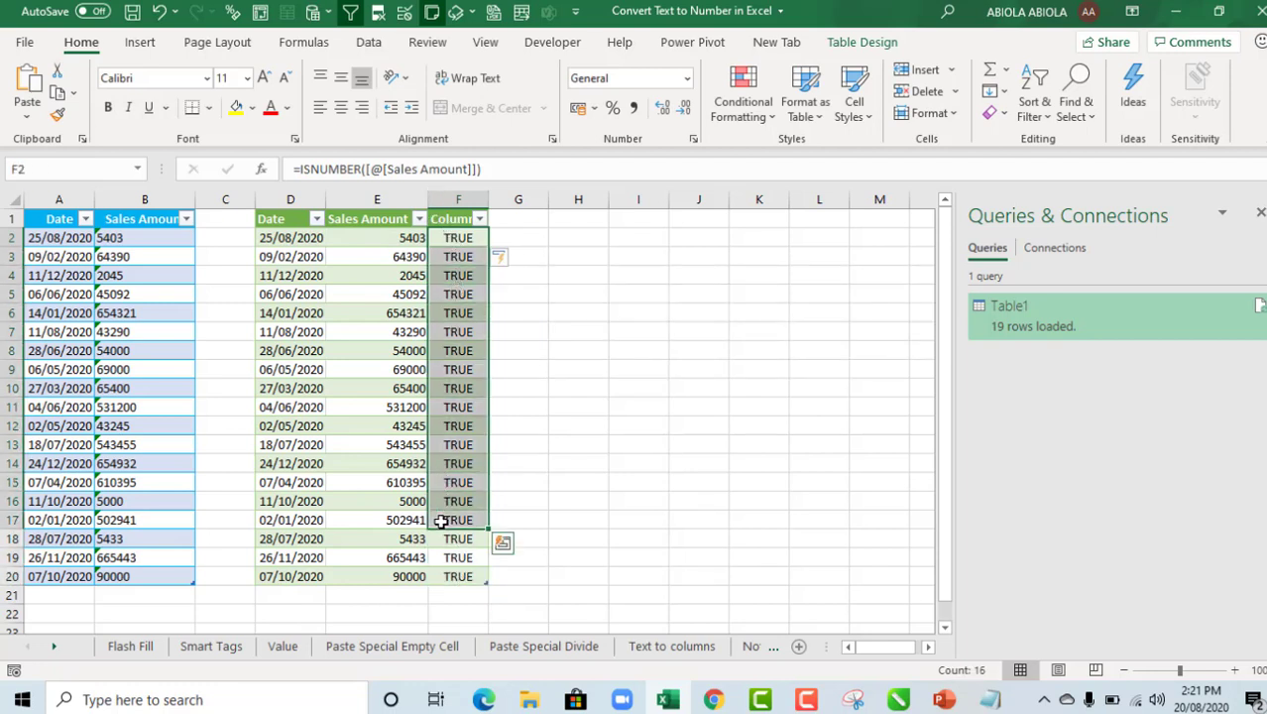